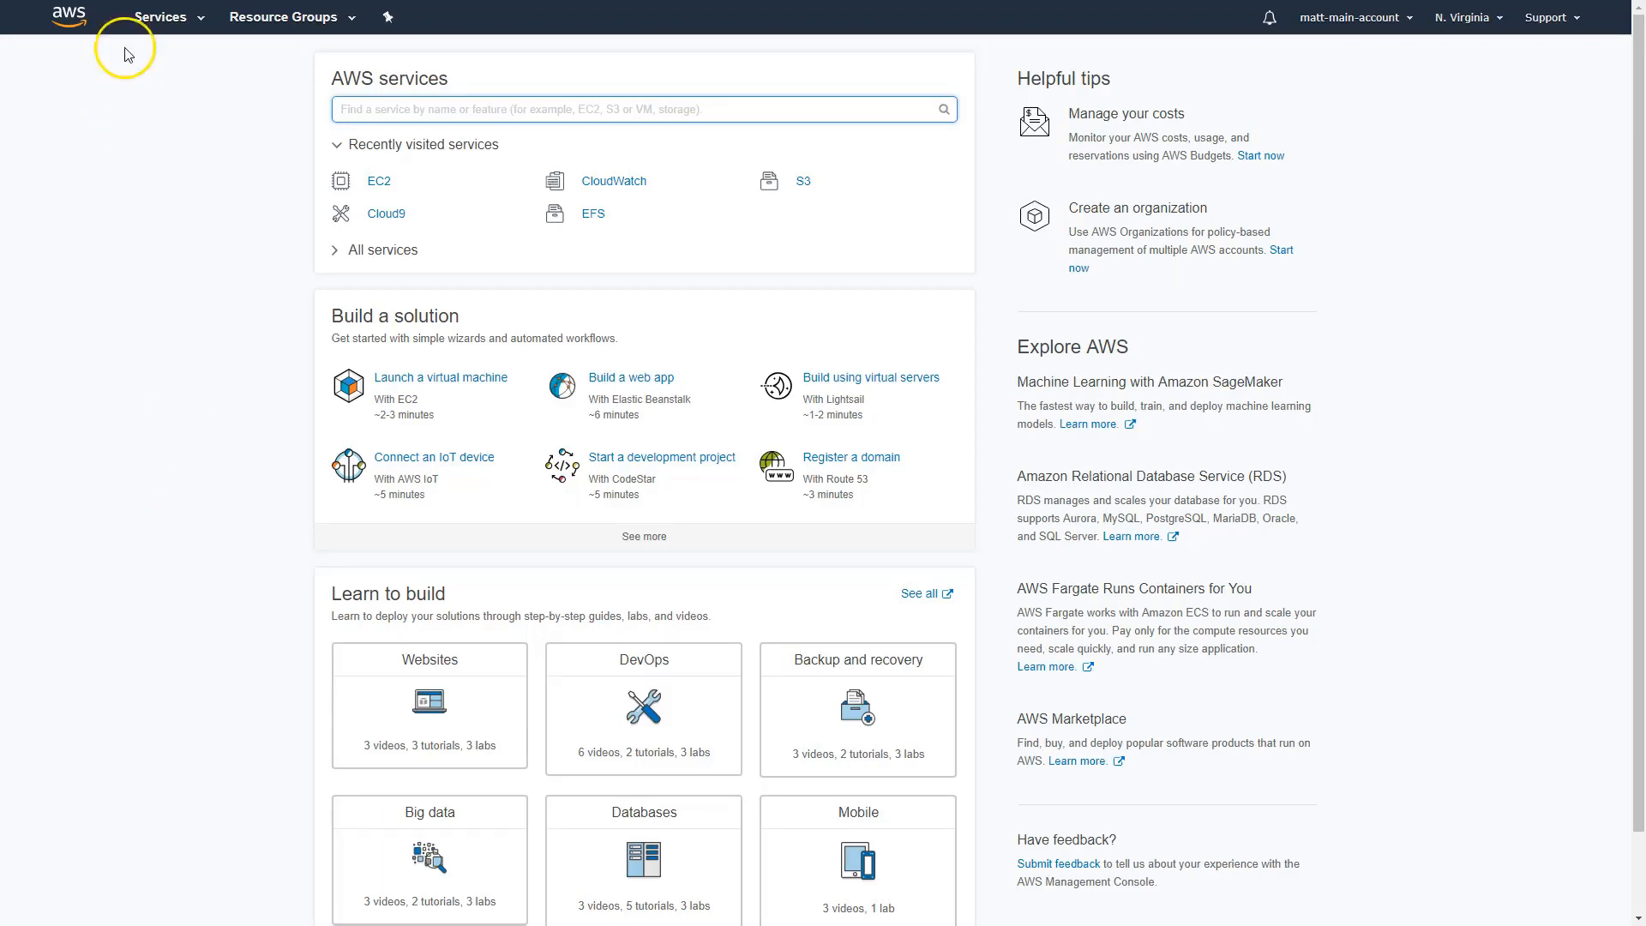
Open the EC2 service and go to its Auto Scaling launch configurations
left_click(159, 18)
left_click(263, 154)
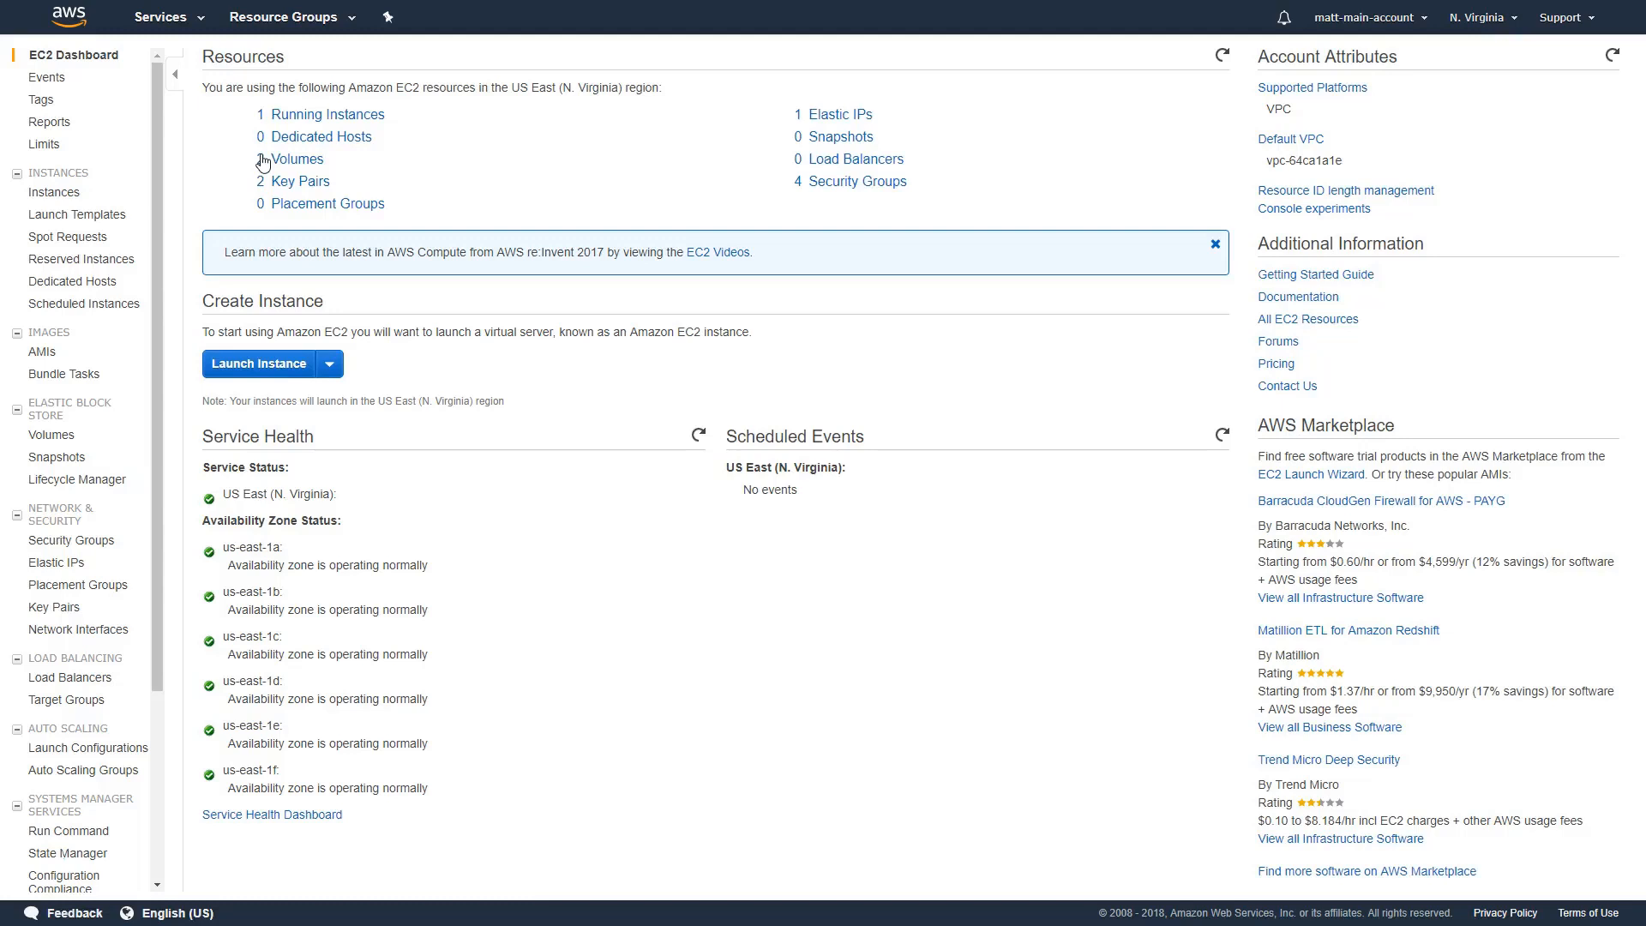
left_click(41, 854)
left_click(68, 751)
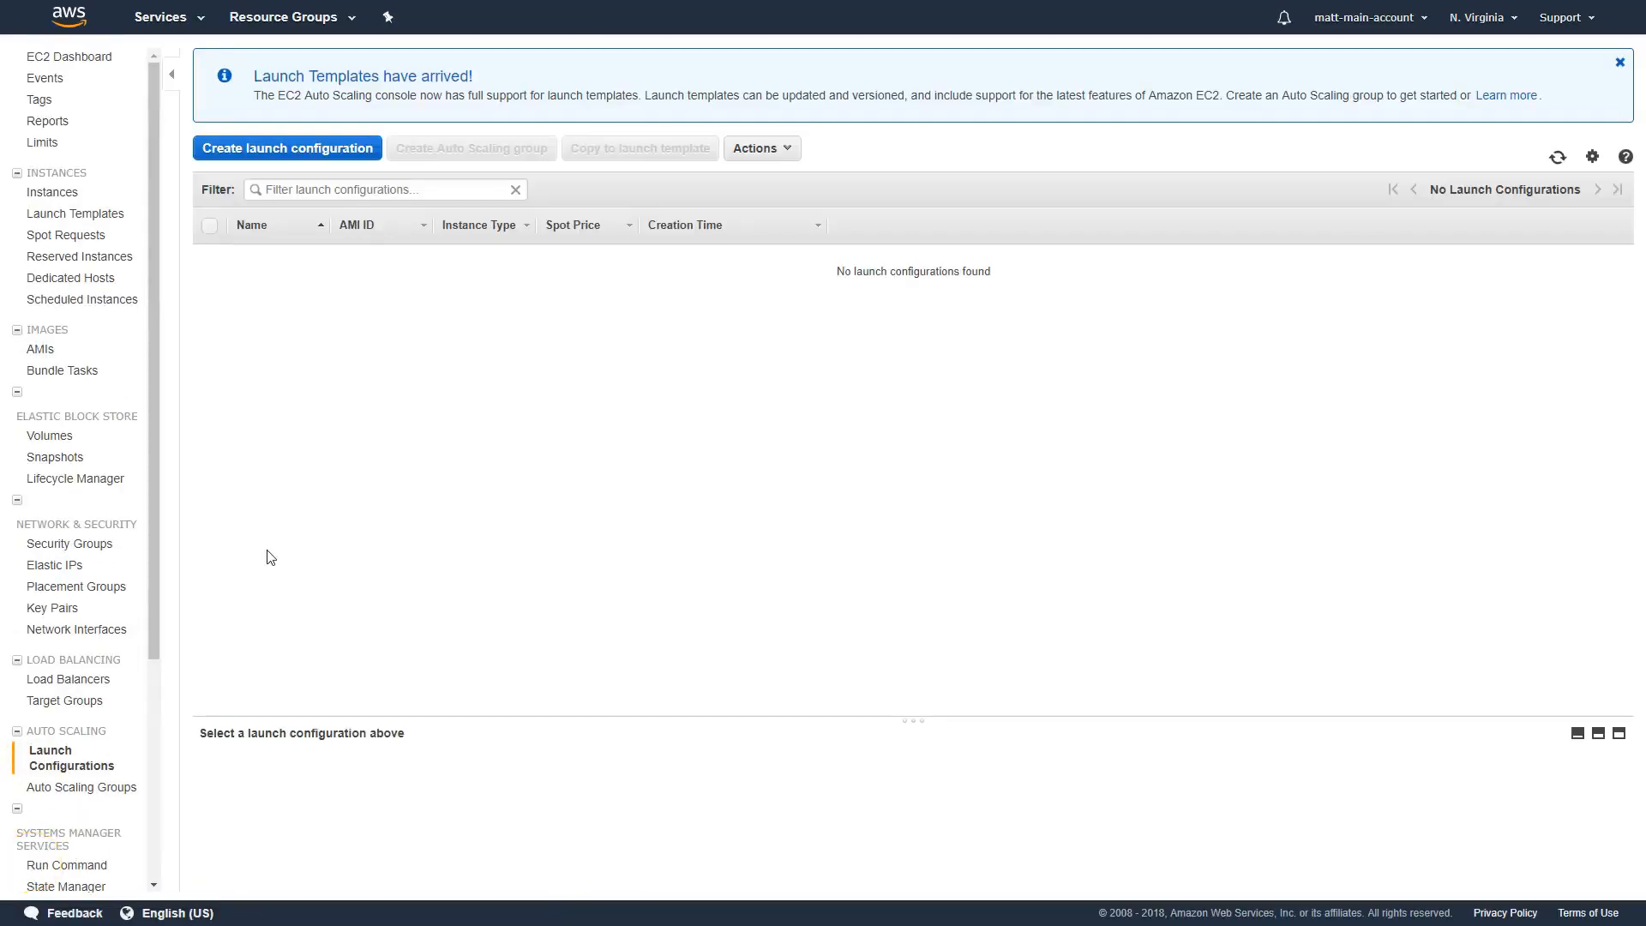
Start a new launch configuration using the Amazon Linux 2 AMI (HVM), SSD Volume Type and the t2.micro instance type
left_click(268, 154)
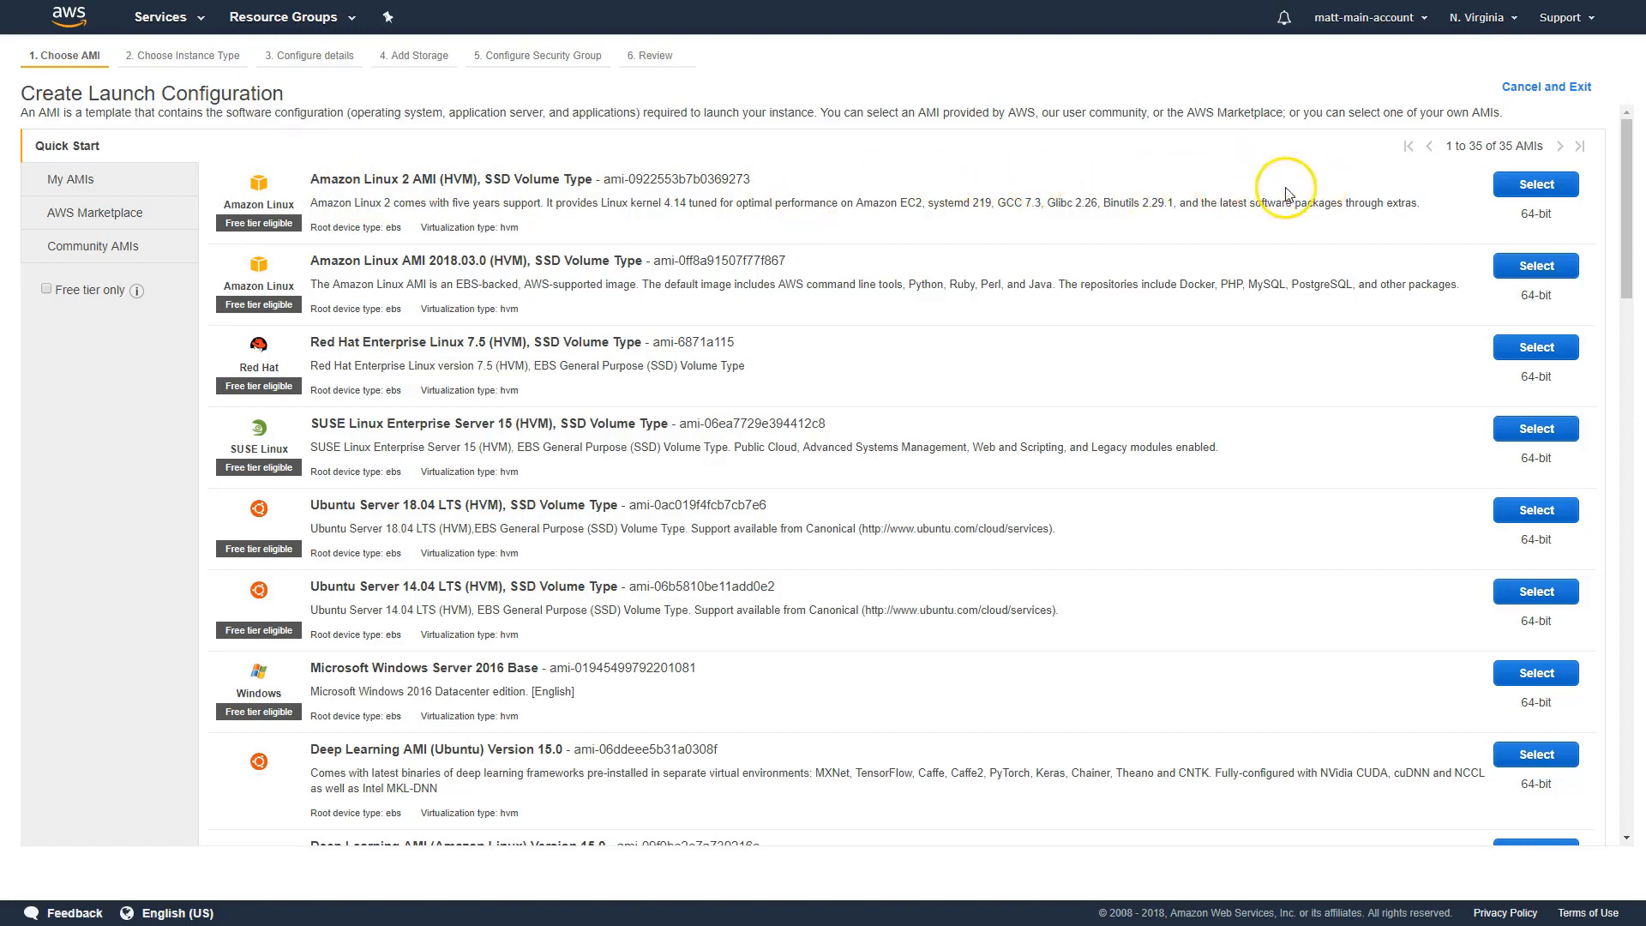
left_click(1527, 185)
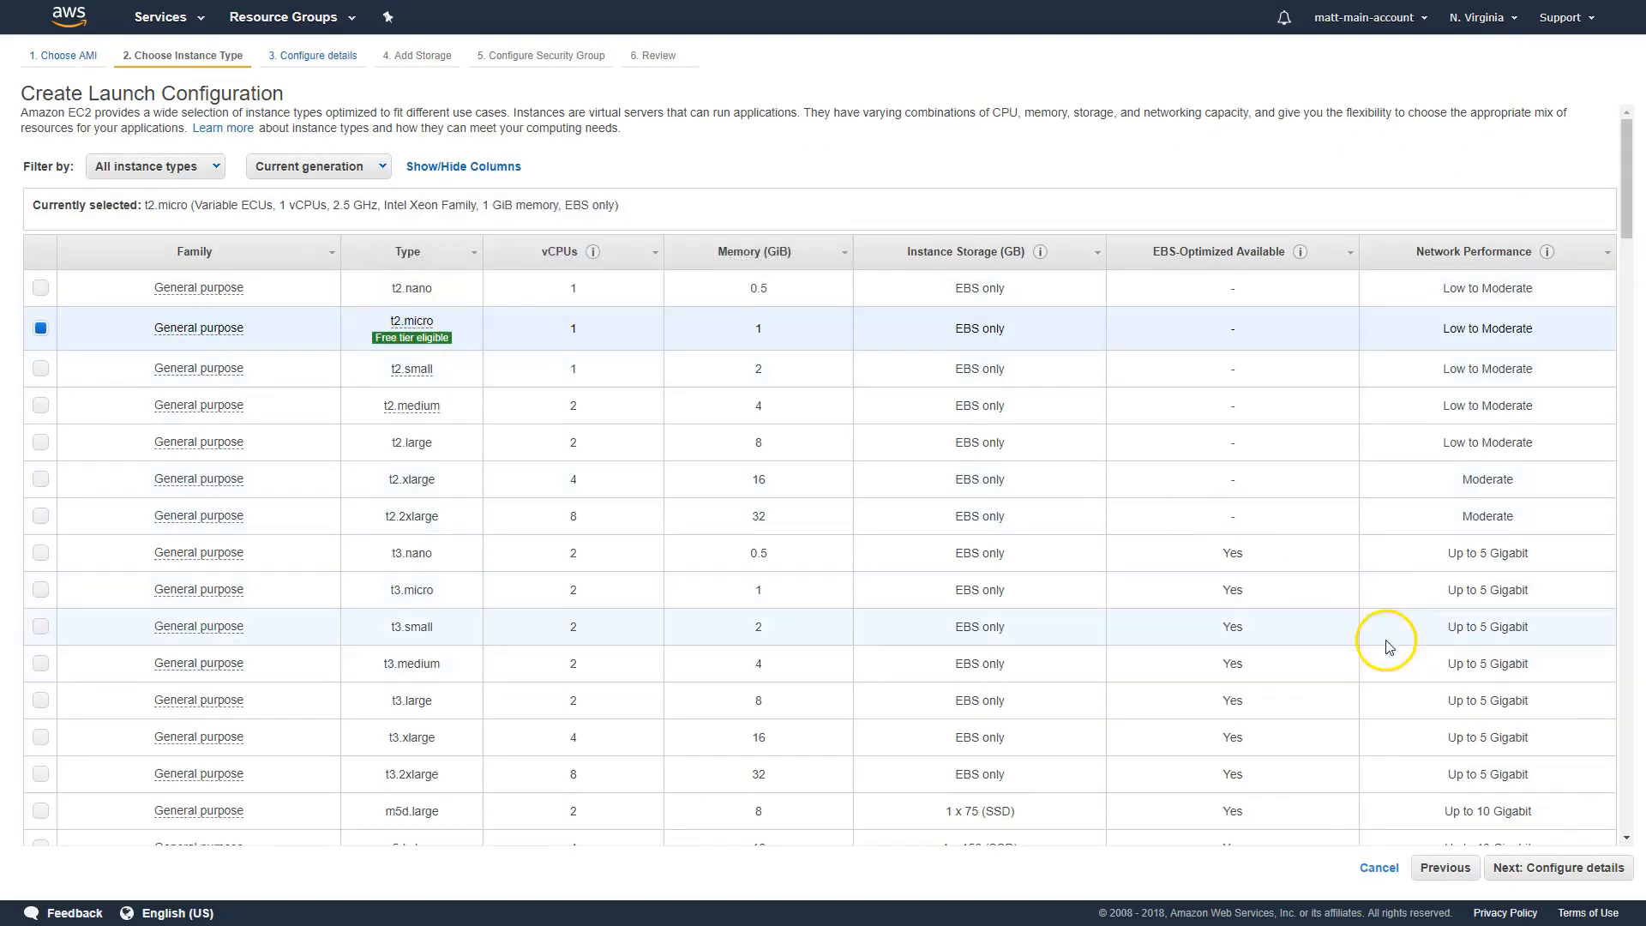
left_click(1573, 869)
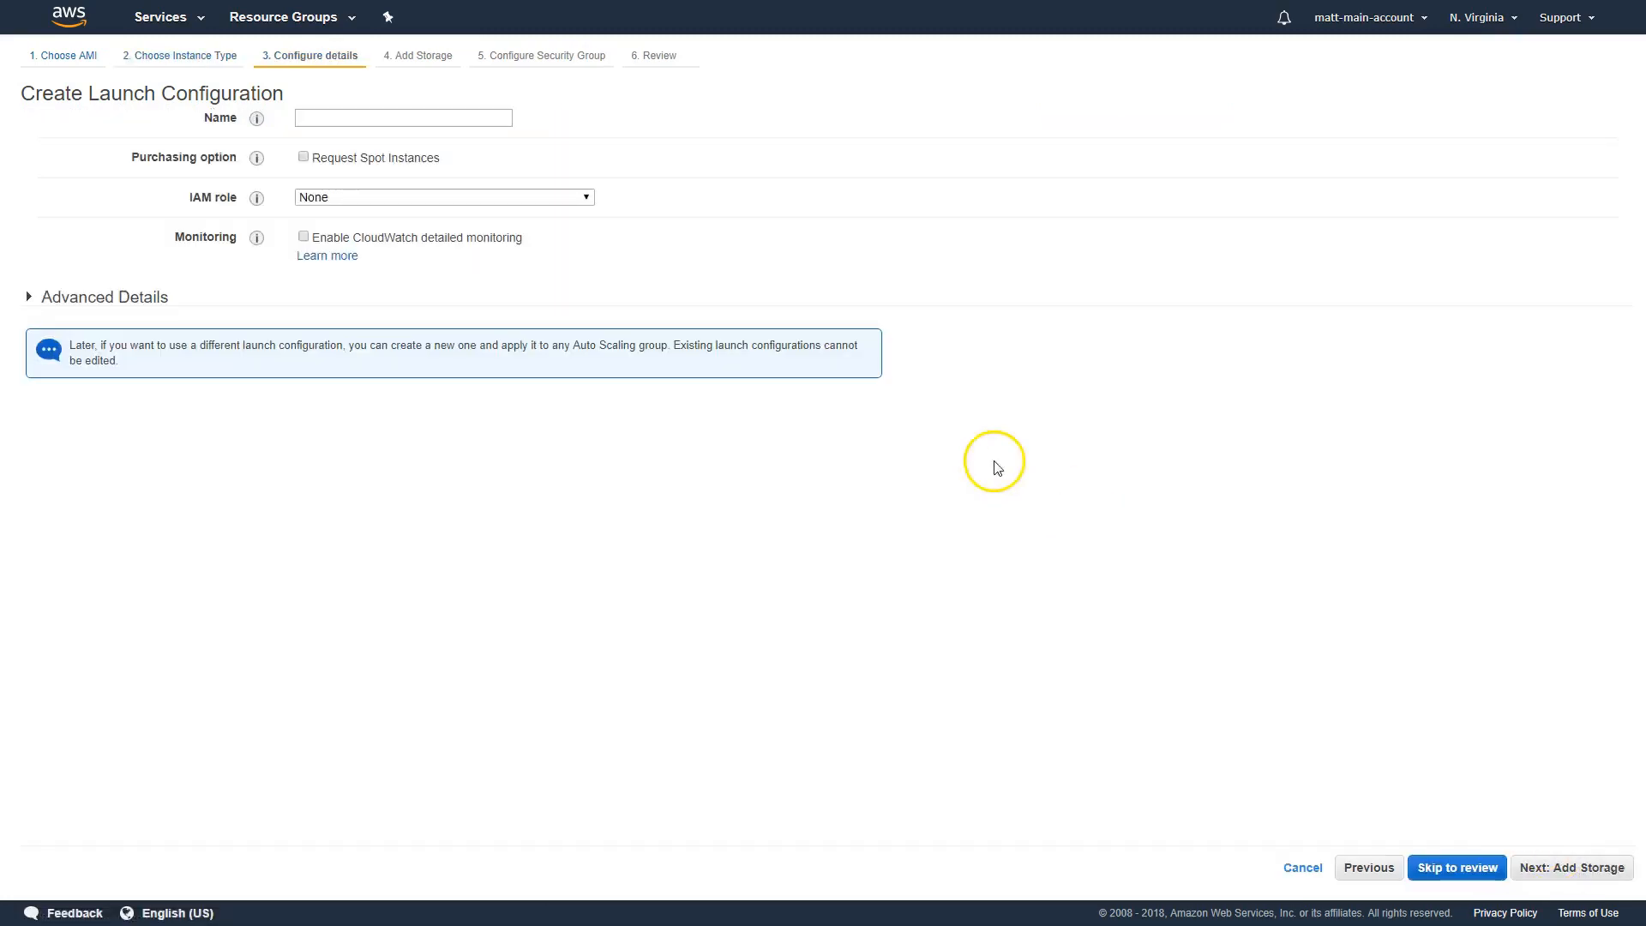
Name the launch configuration "launch-config-example" and continue to the storage settings
left_click(421, 118)
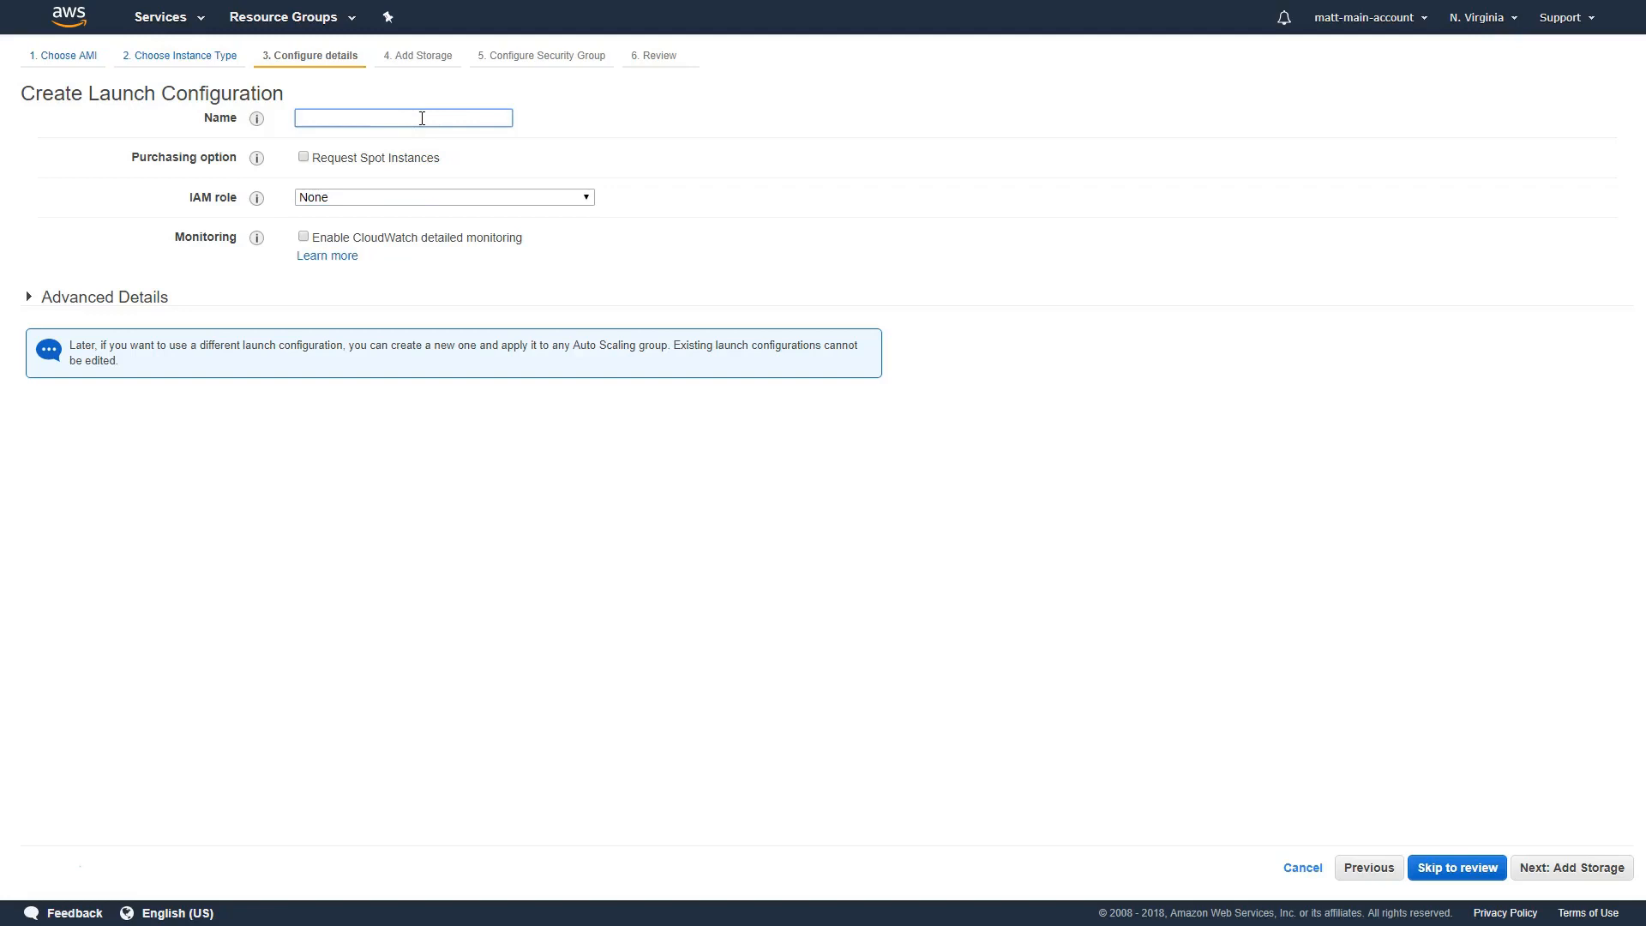
type("launch-d")
key("BackSpace")
type("config-example")
left_click(1569, 867)
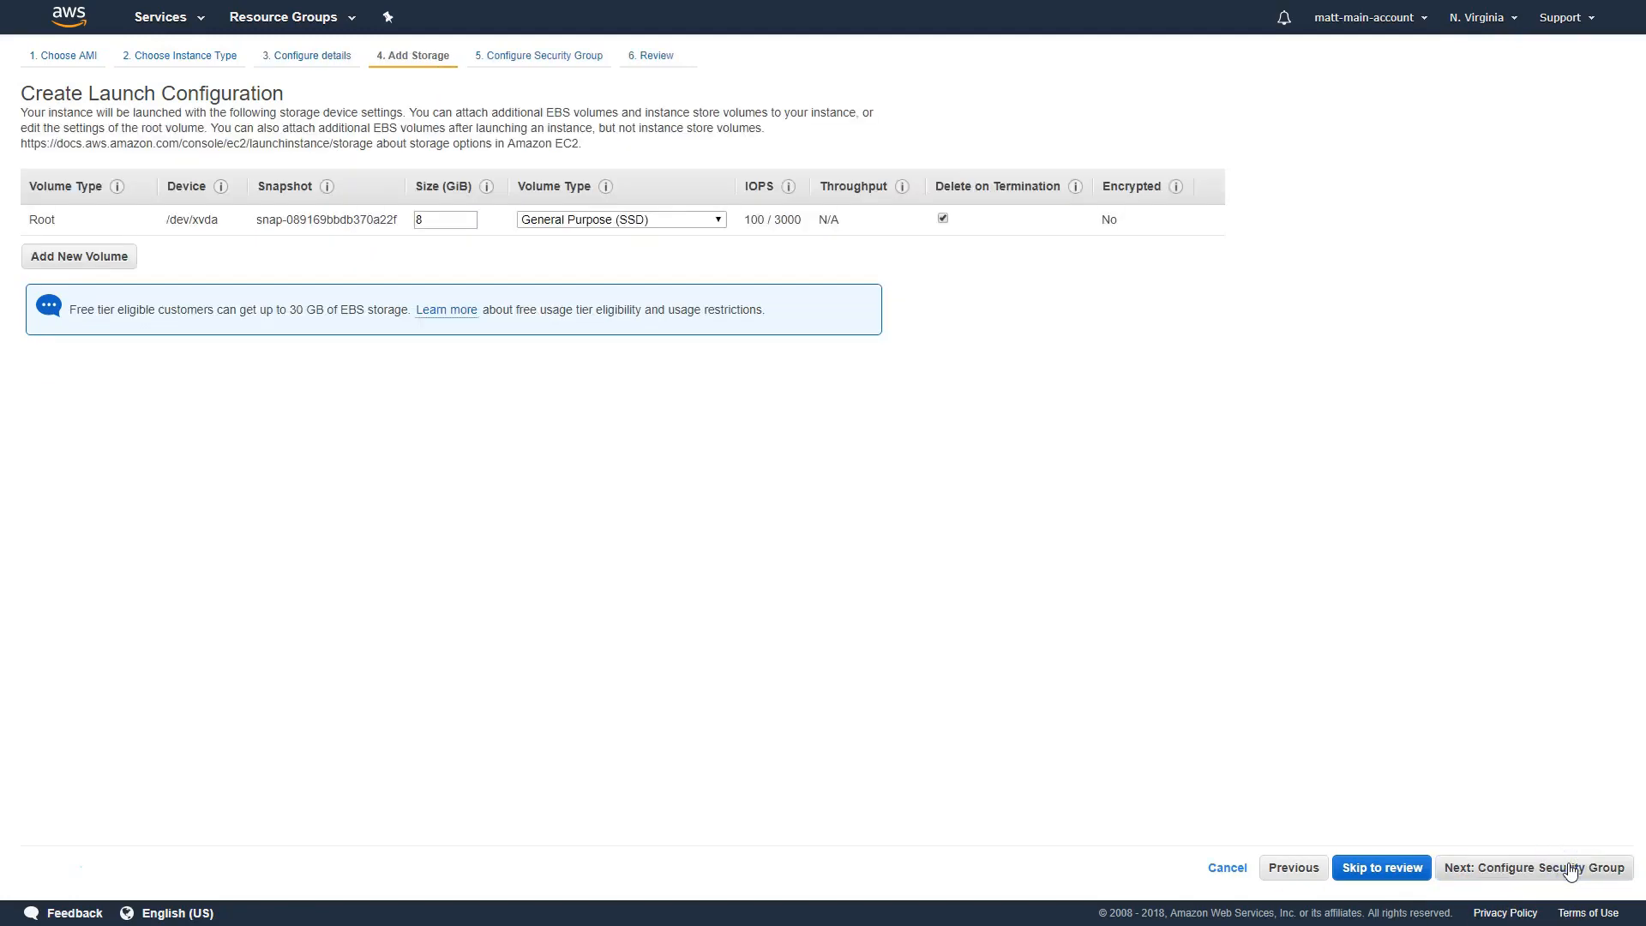
Accept the default storage and assign the existing "default" security group, continuing to the review
left_click(1568, 867)
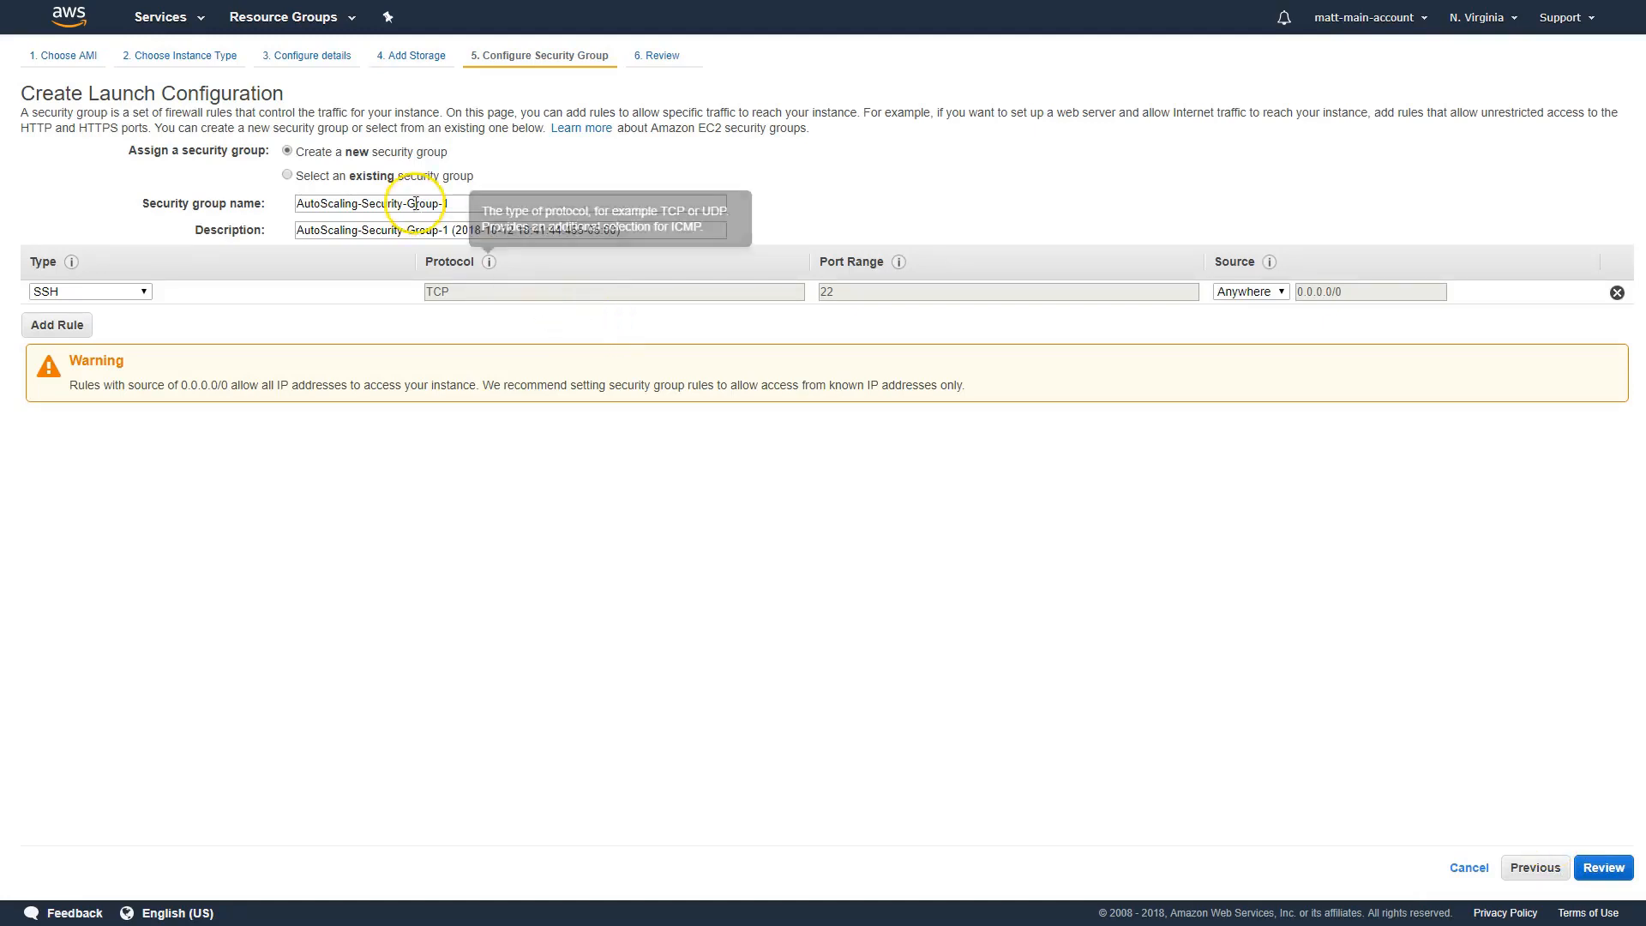
left_click(405, 176)
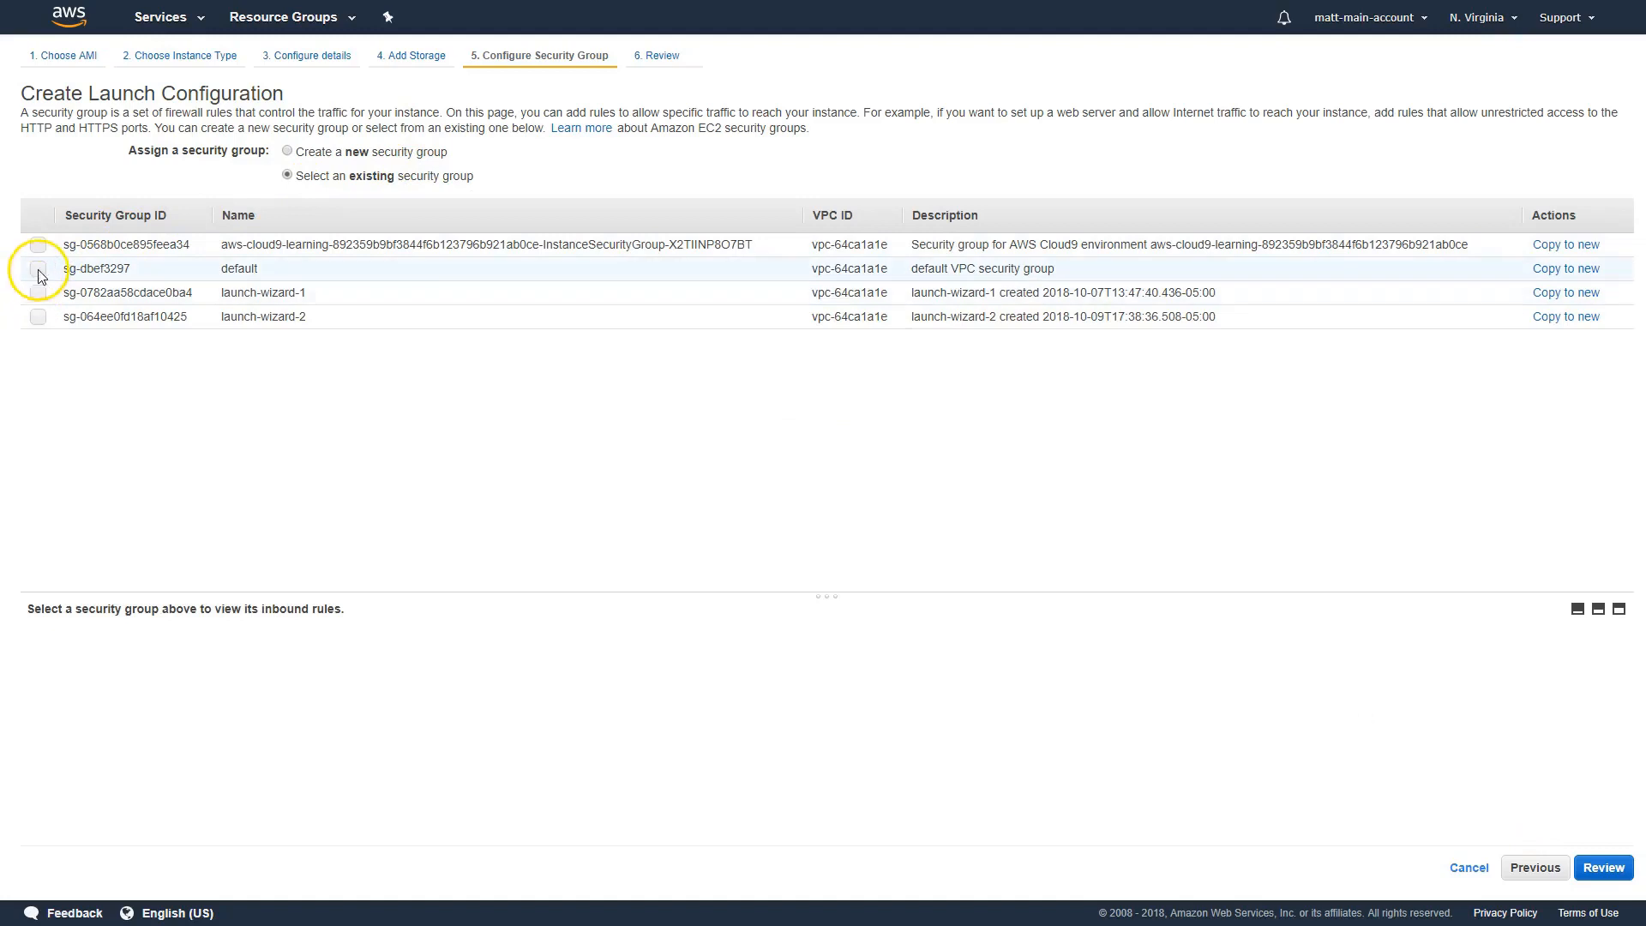
left_click(38, 268)
left_click(1582, 886)
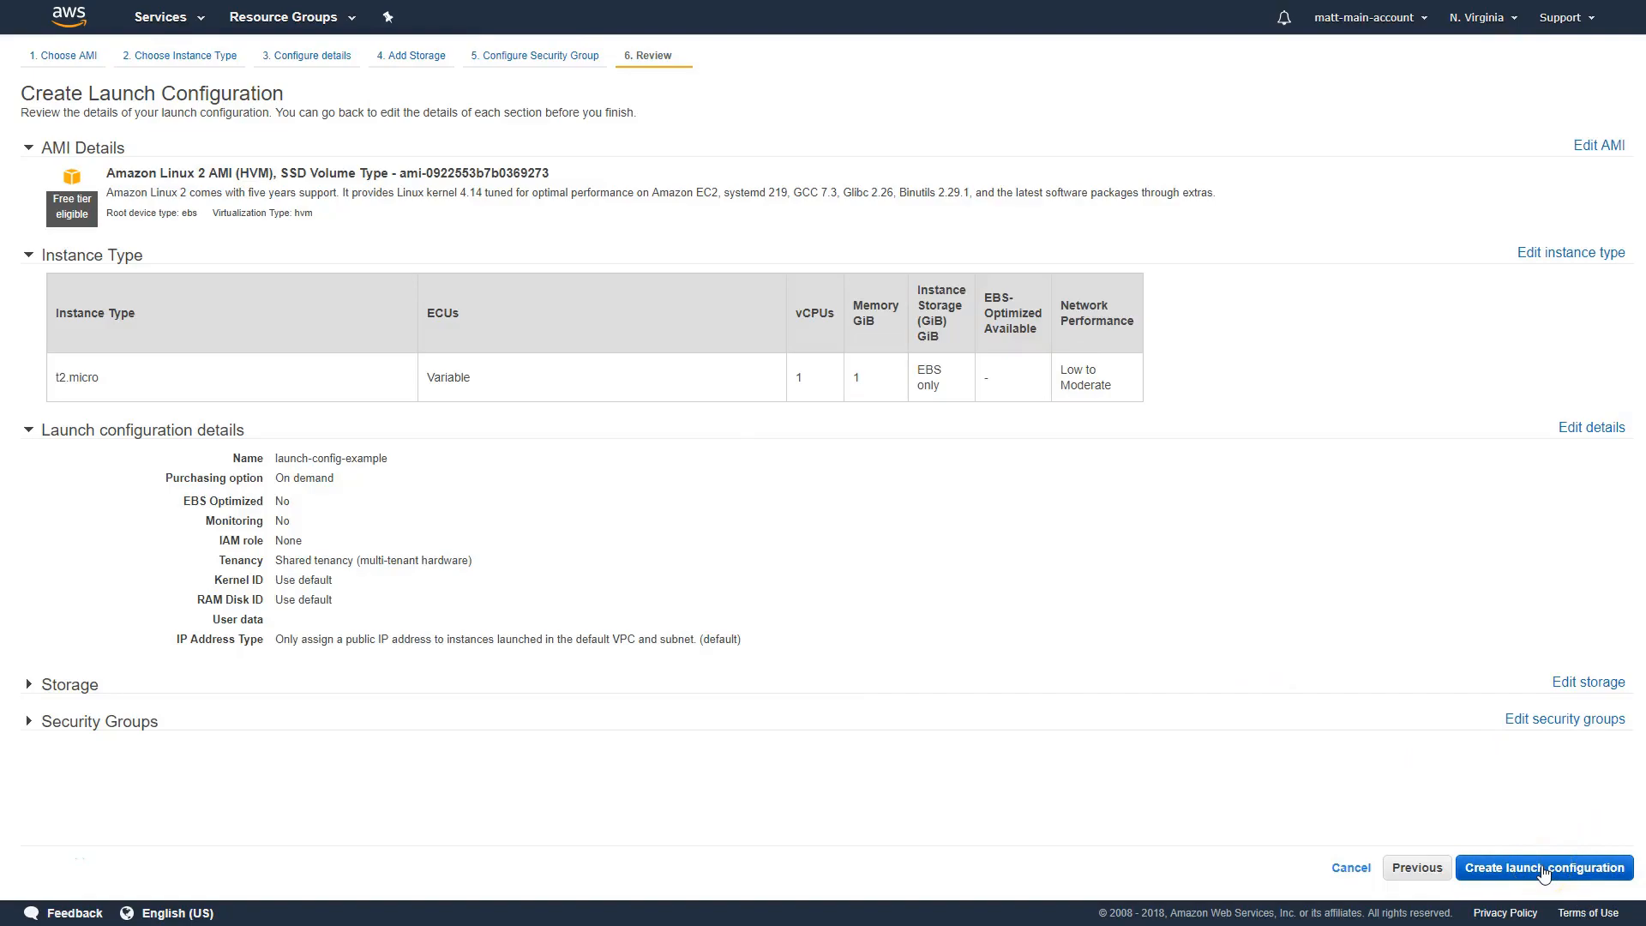
Create the launch configuration with the existing temp-access key pair, acknowledging access to its key file, and close the creation status
left_click(1543, 870)
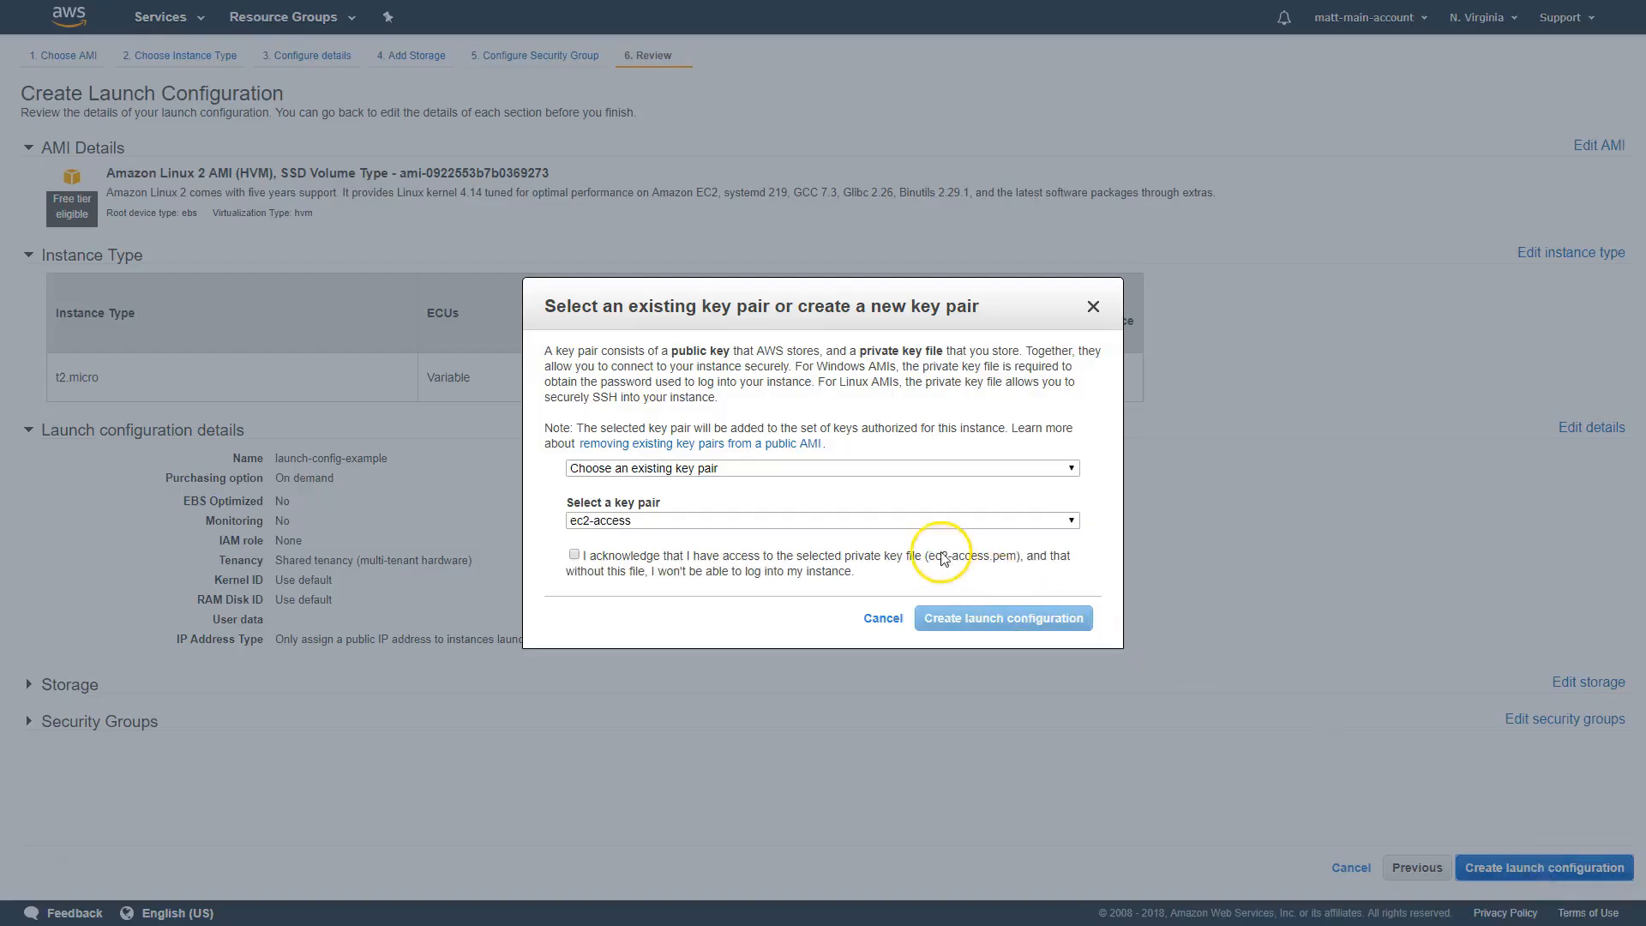
left_click(709, 519)
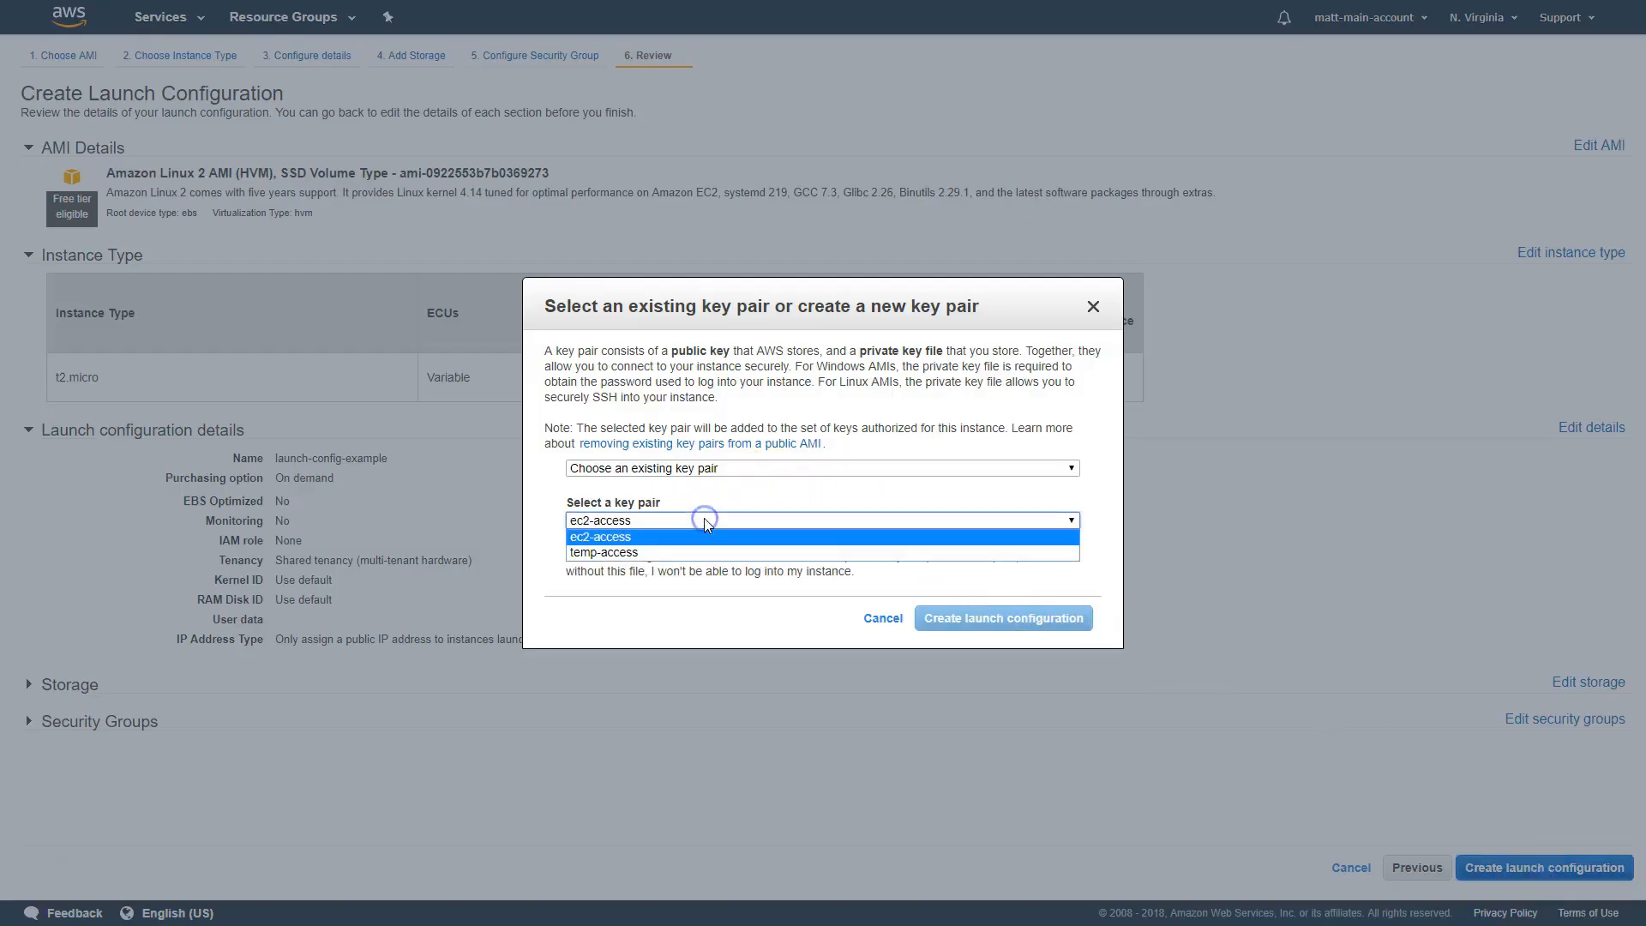
left_click(678, 556)
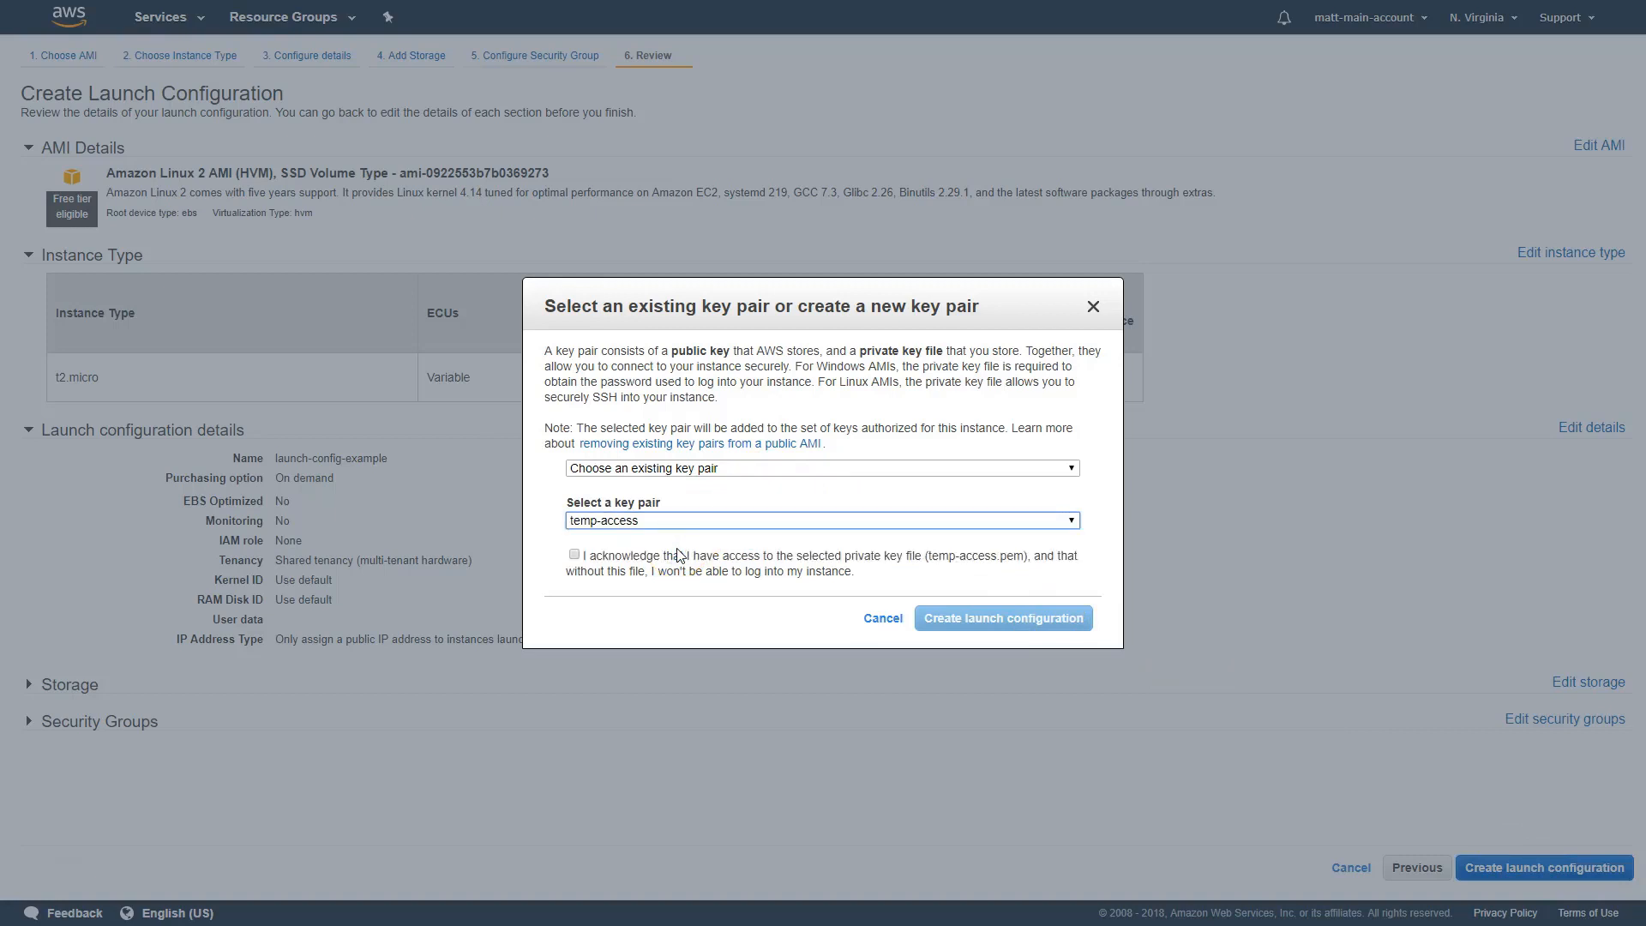
left_click(575, 555)
left_click(994, 622)
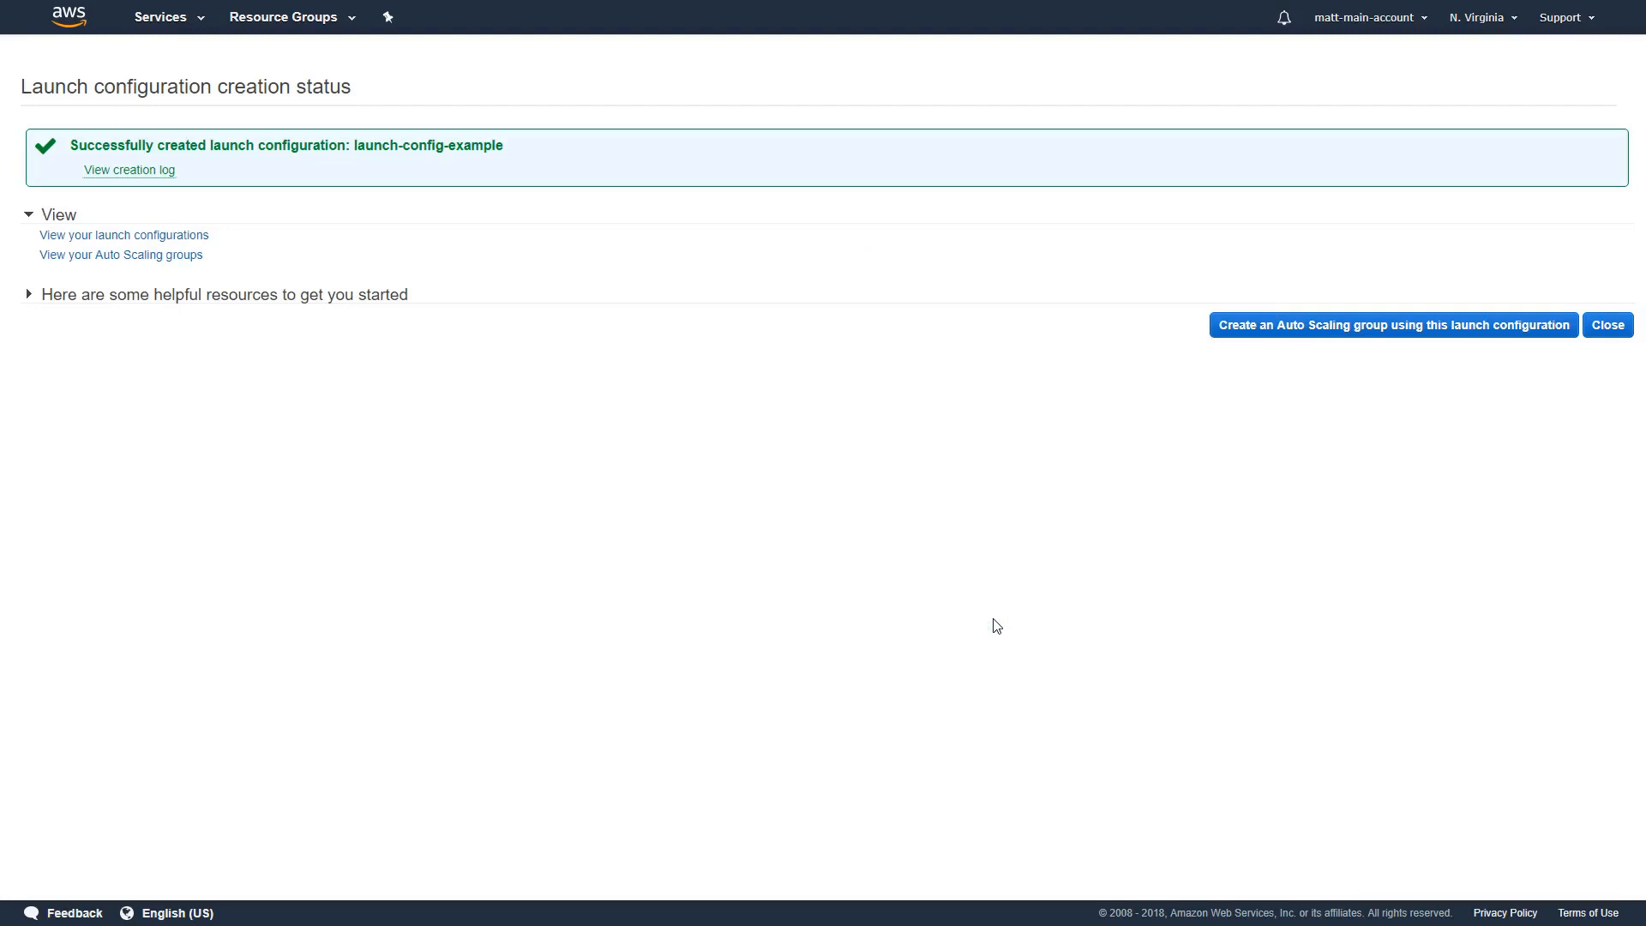
left_click(42, 859)
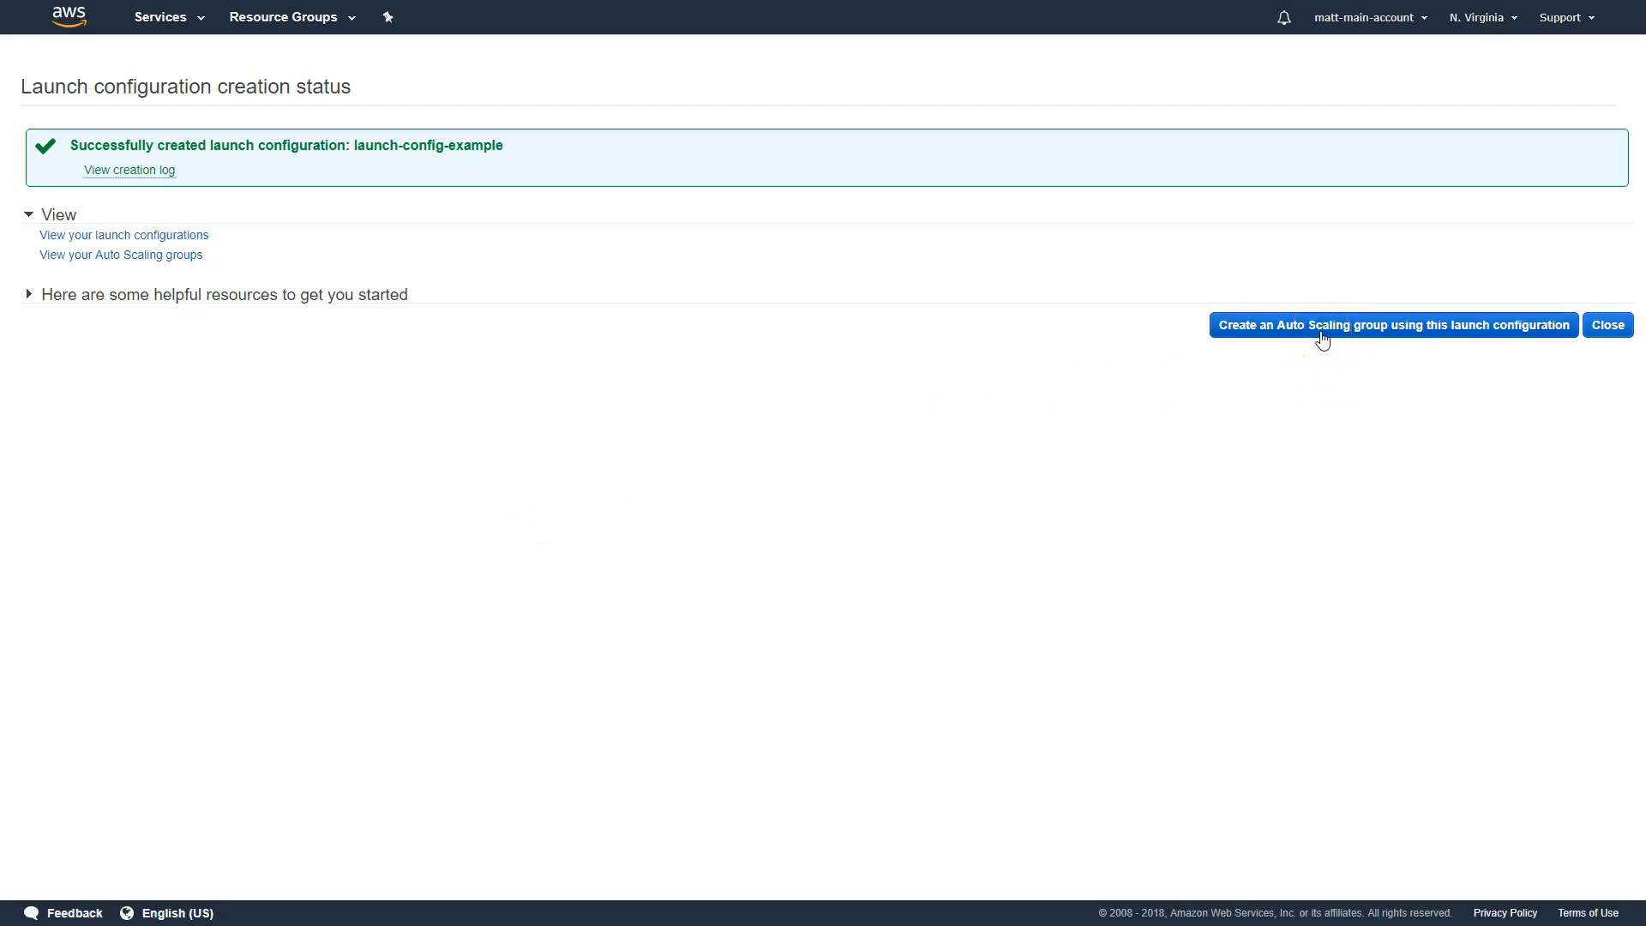
left_click(1617, 325)
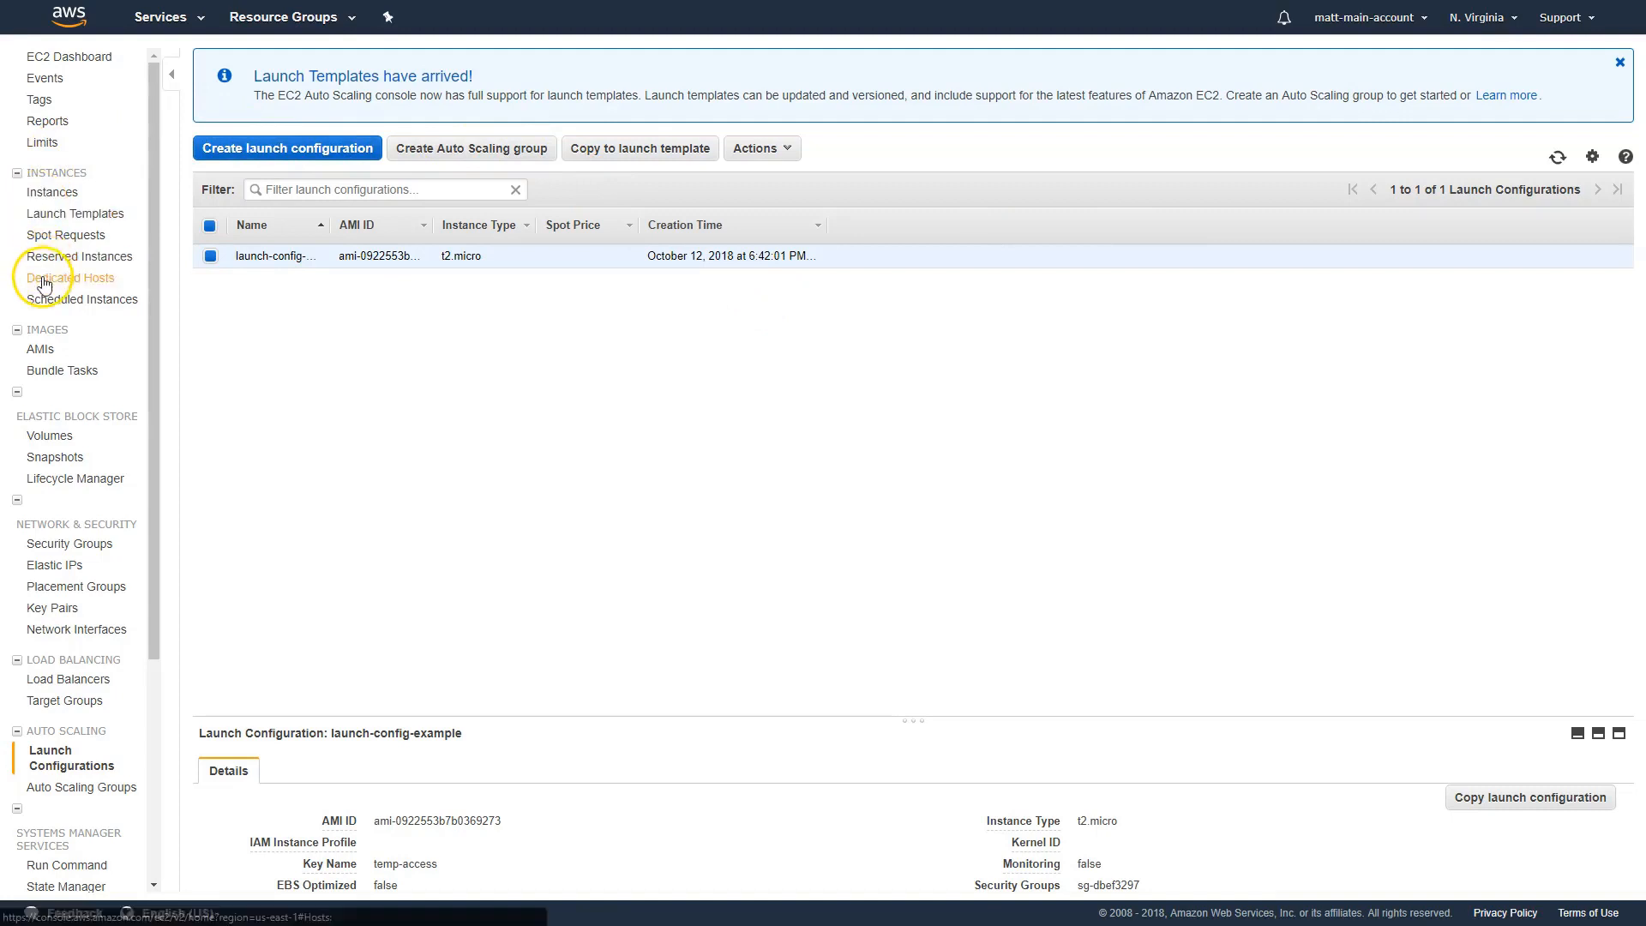
Start a new Auto Scaling group based on the existing launch configuration launch-config-example
scroll(45, 283, "down", 3)
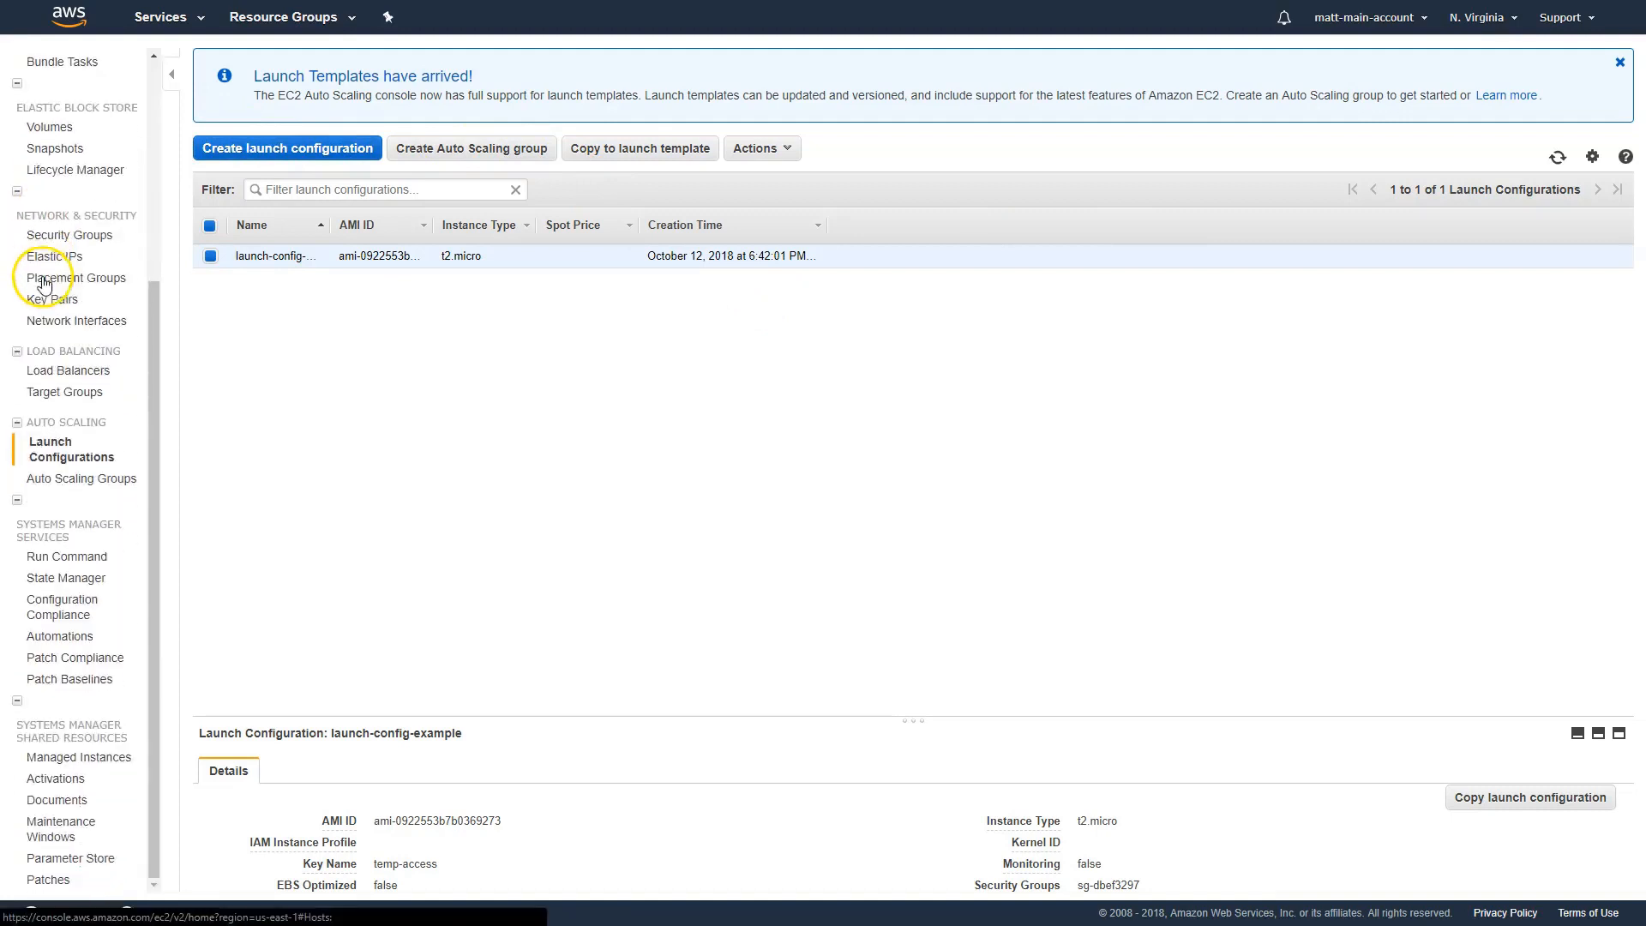
left_click(61, 487)
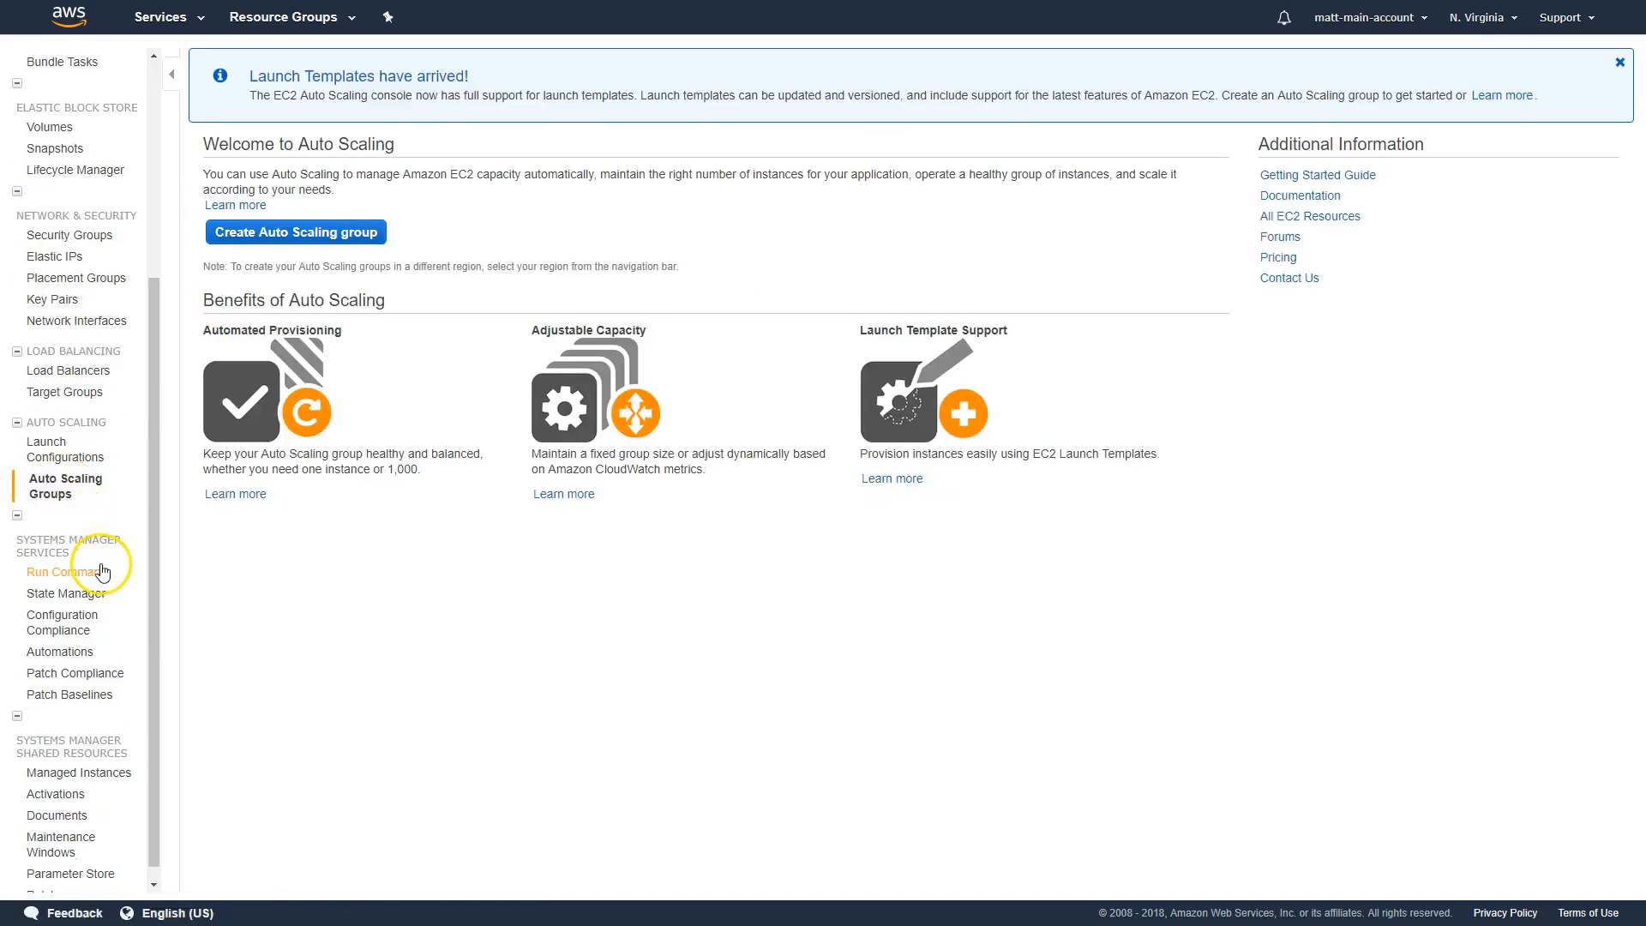
left_click(296, 237)
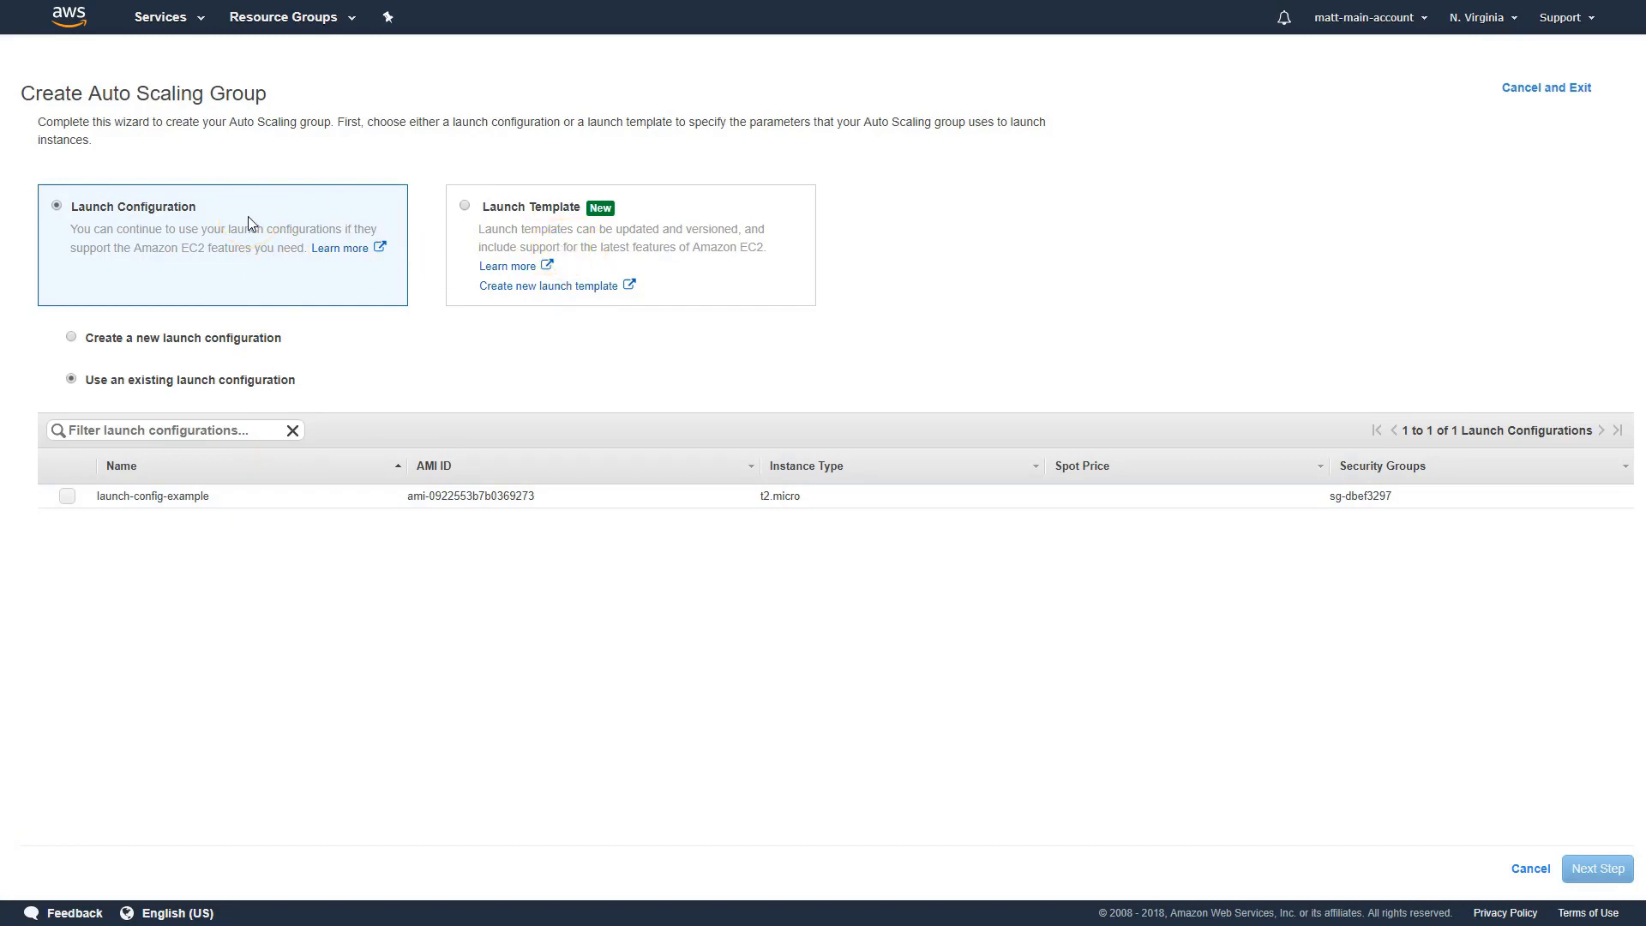
left_click(542, 238)
left_click(67, 497)
left_click(1594, 868)
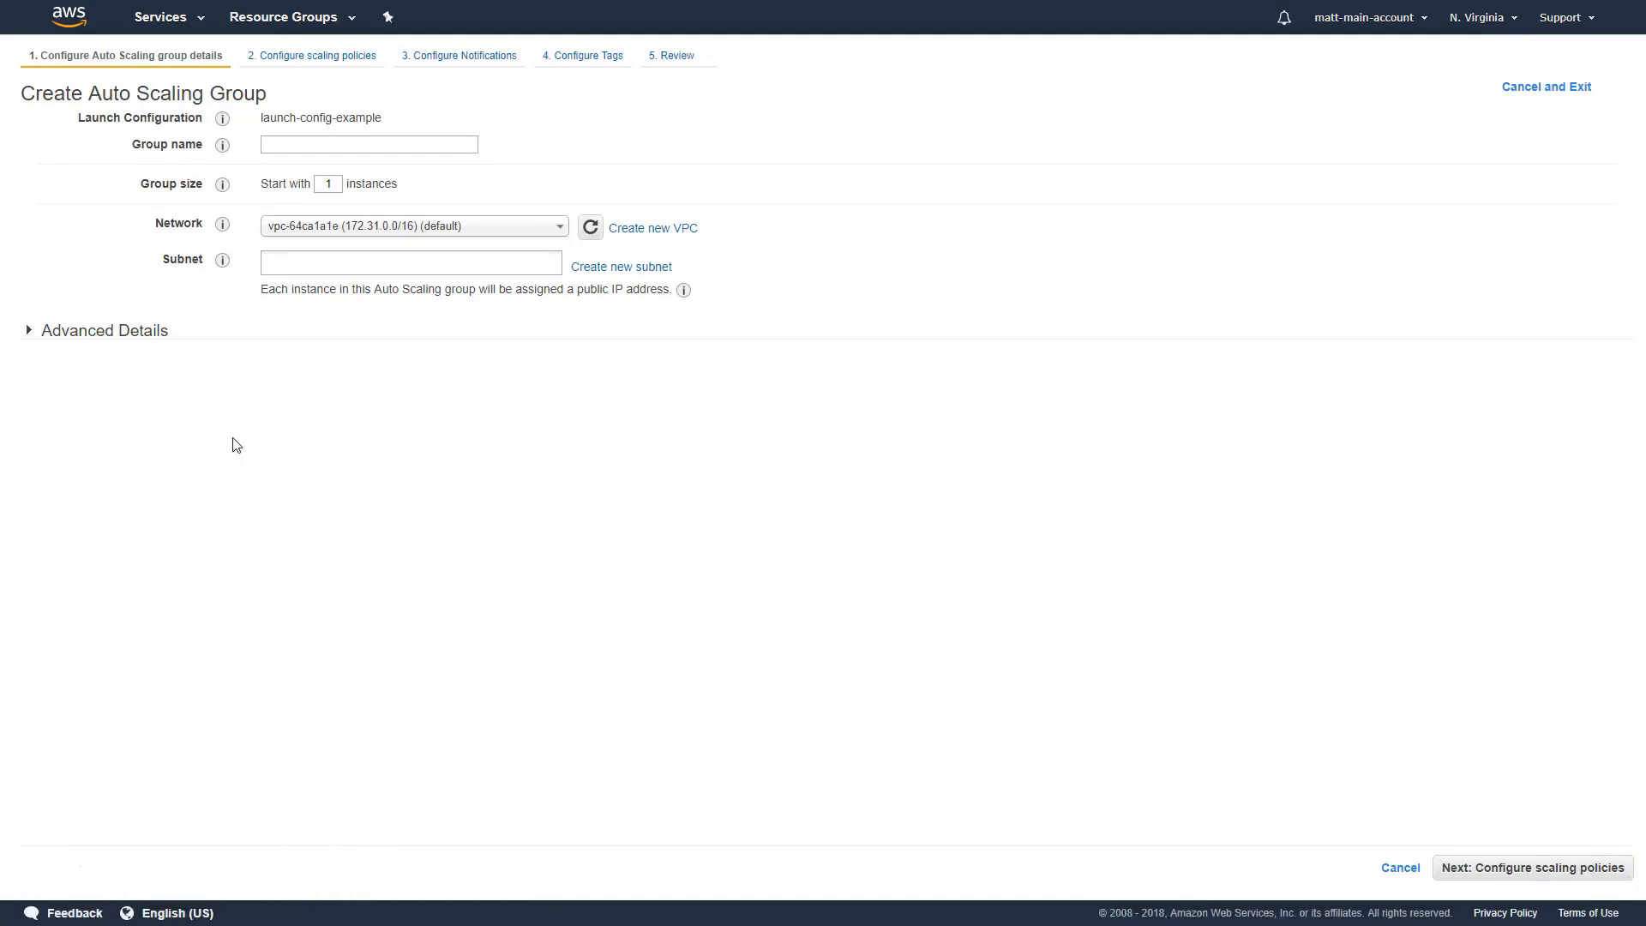
Name the Auto Scaling group "example-asg" and set its starting group size to 2 instances
left_click(348, 141)
type("example-asg")
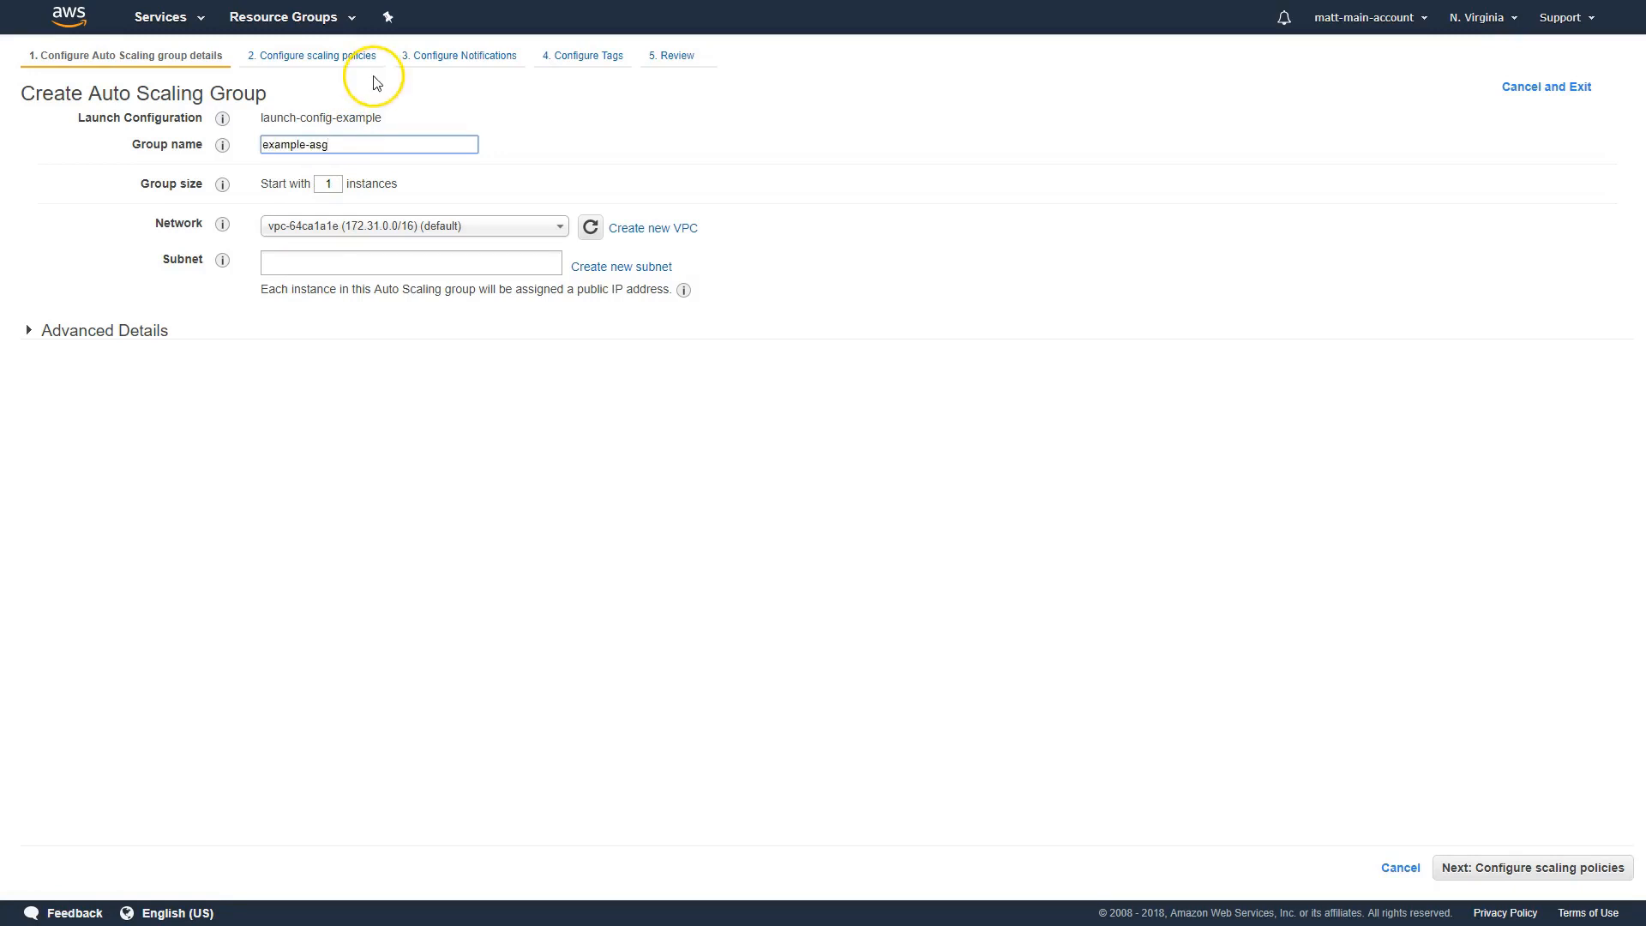
double_click(338, 189)
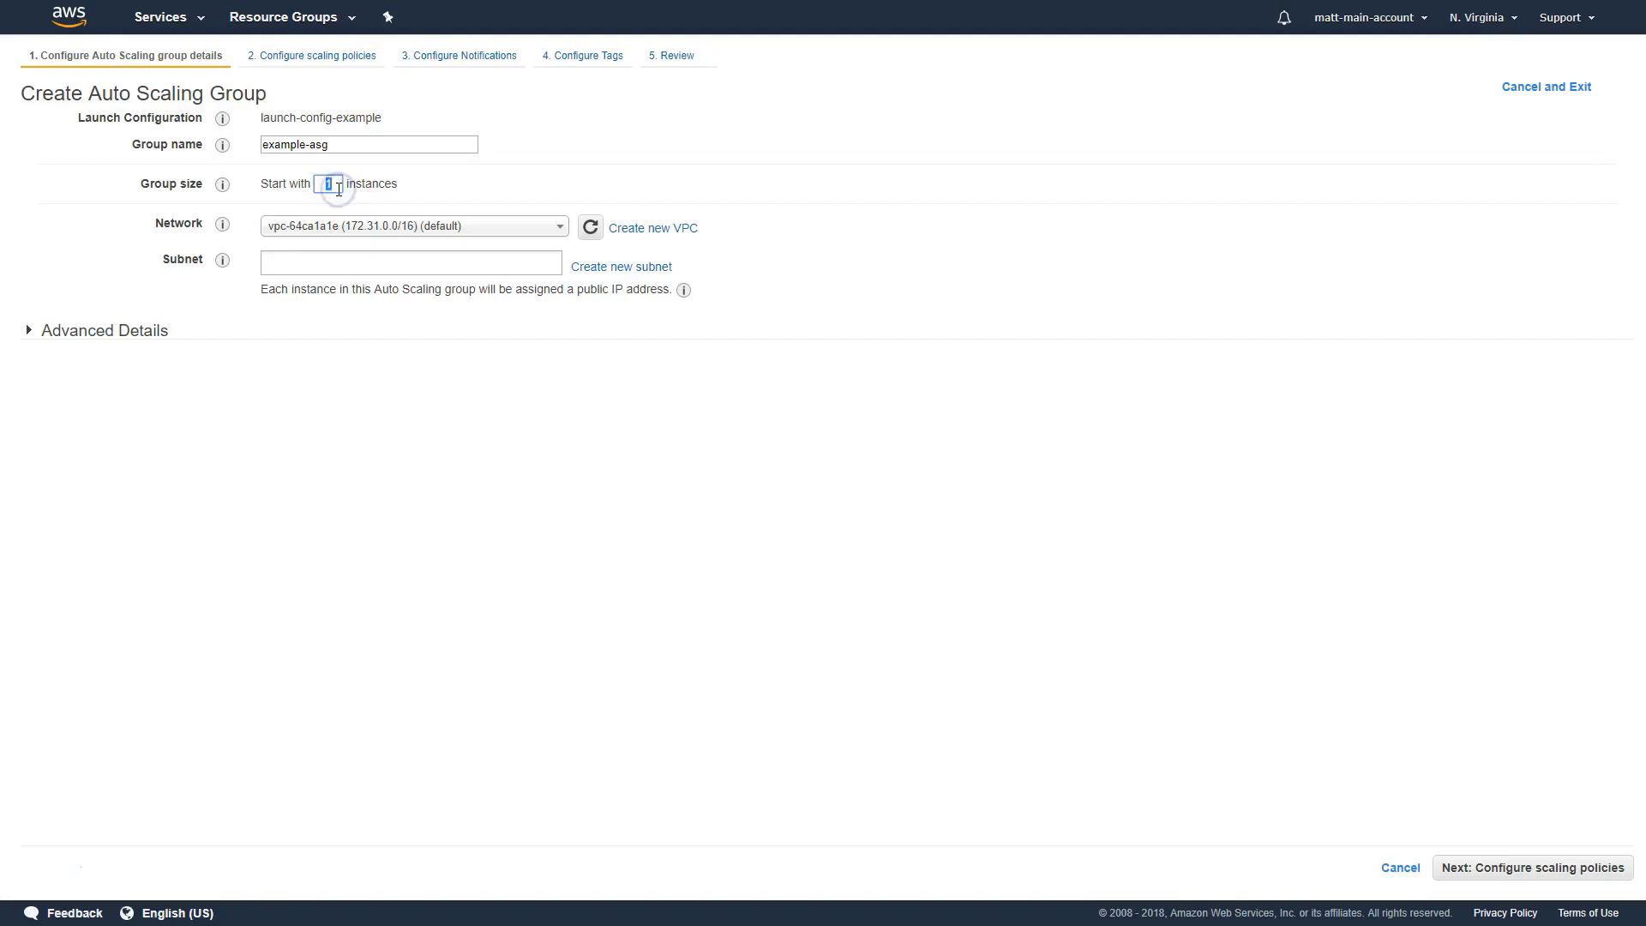
type("2")
left_click(365, 179)
Choose the default VPC as the network and add the default subnets in us-east-1f and us-east-1e
left_click(430, 236)
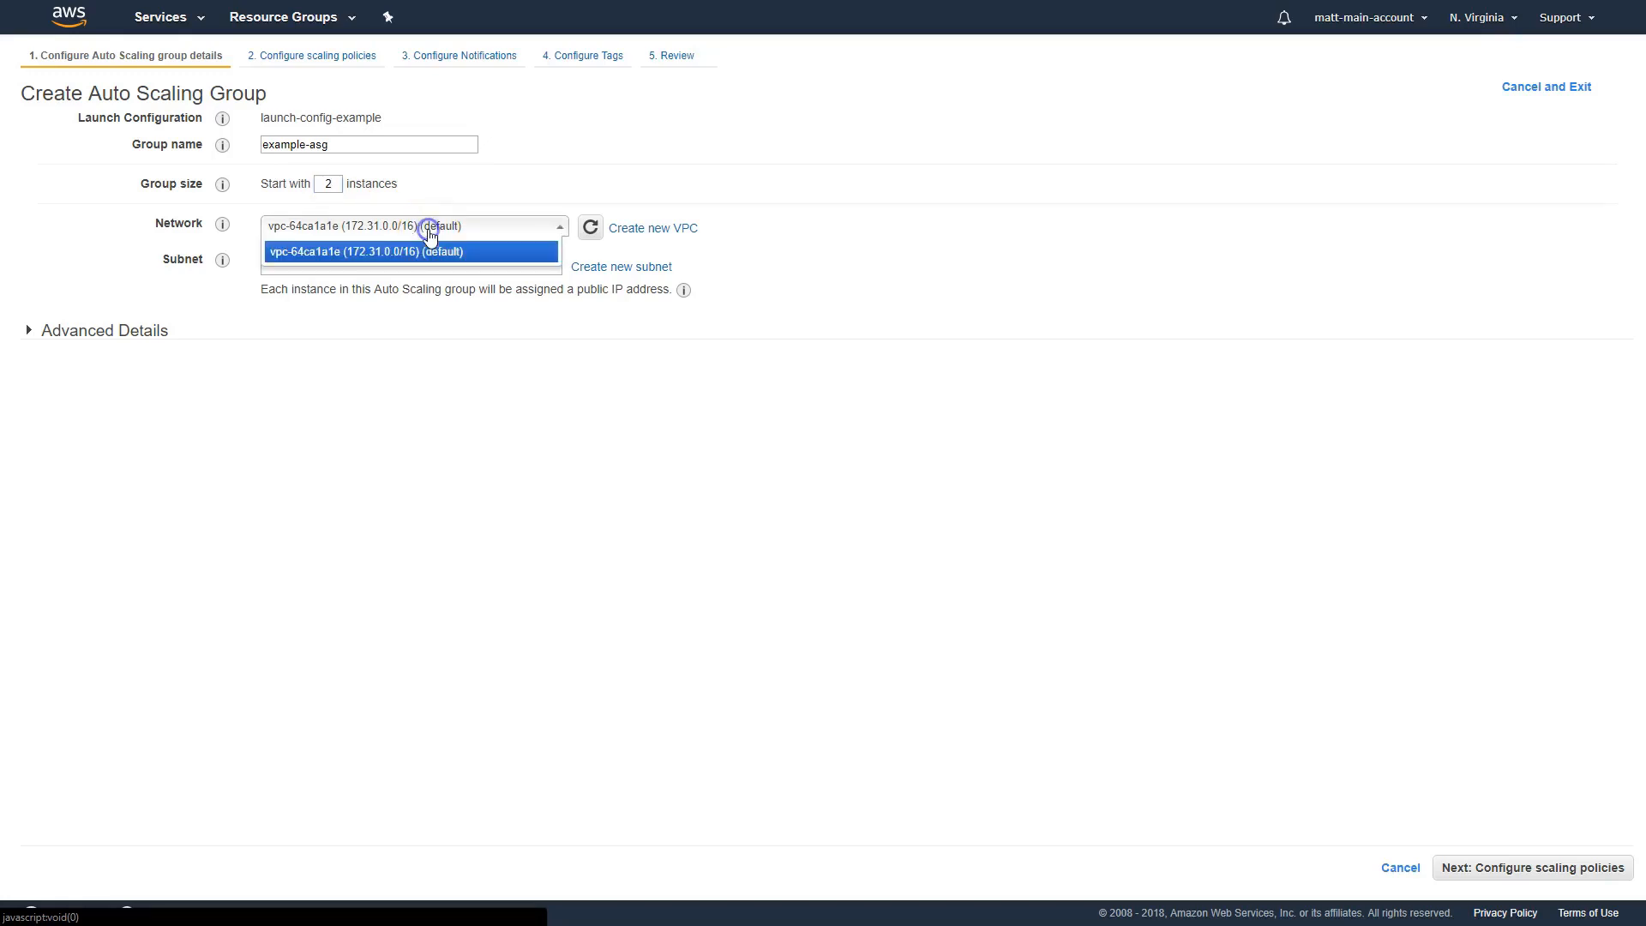
left_click(419, 253)
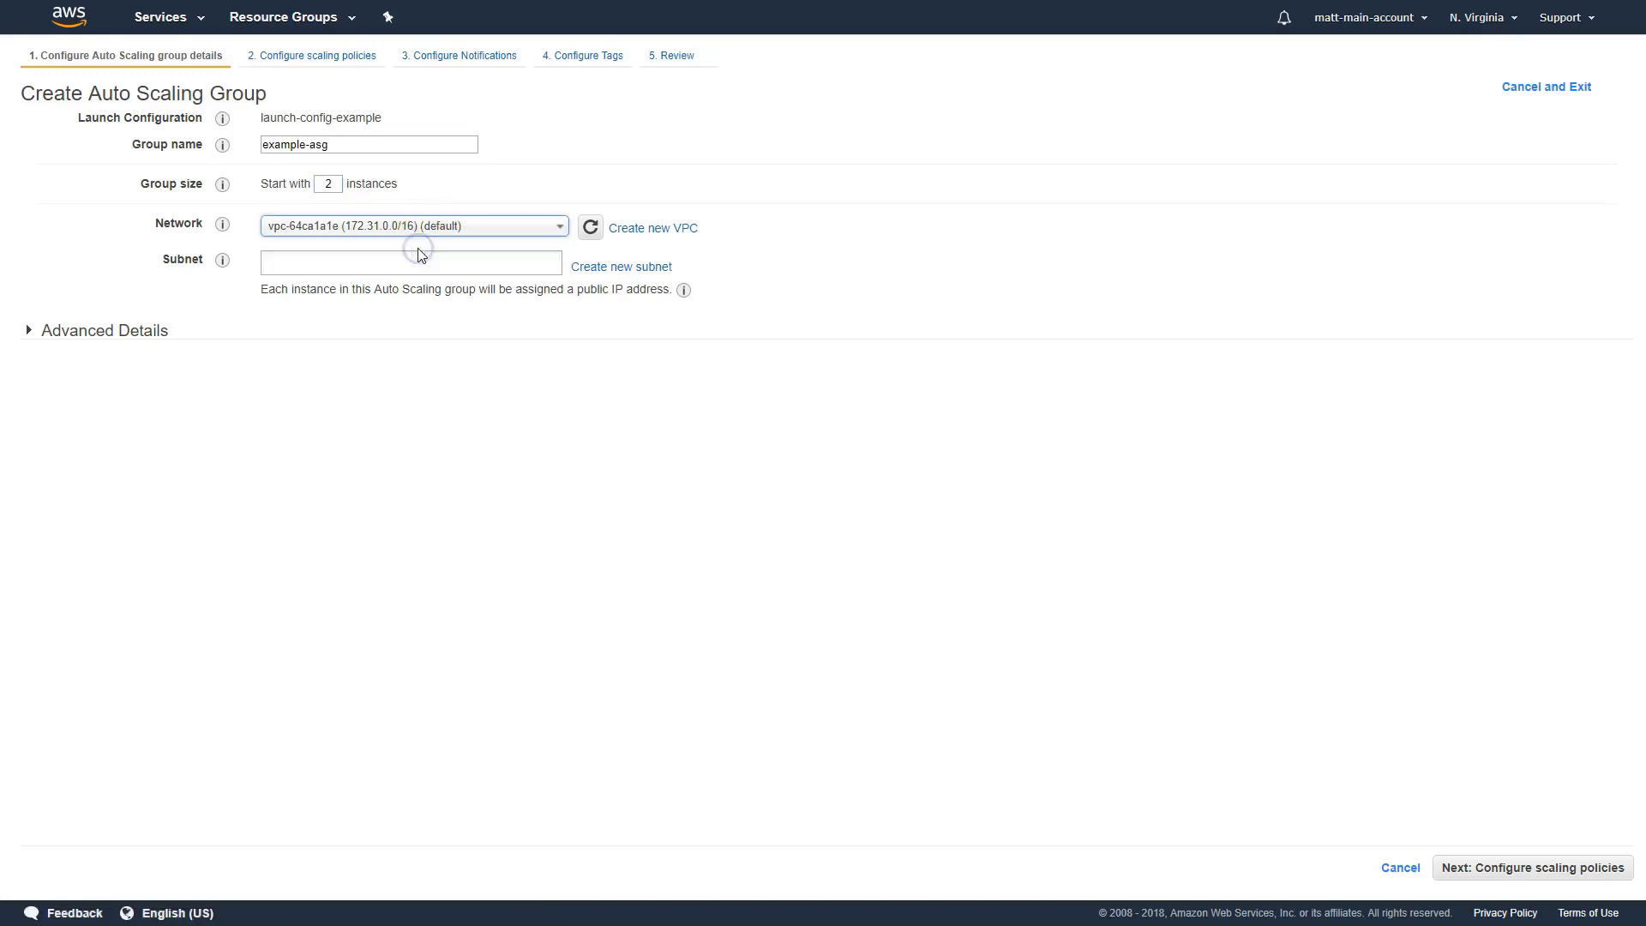
left_click(346, 262)
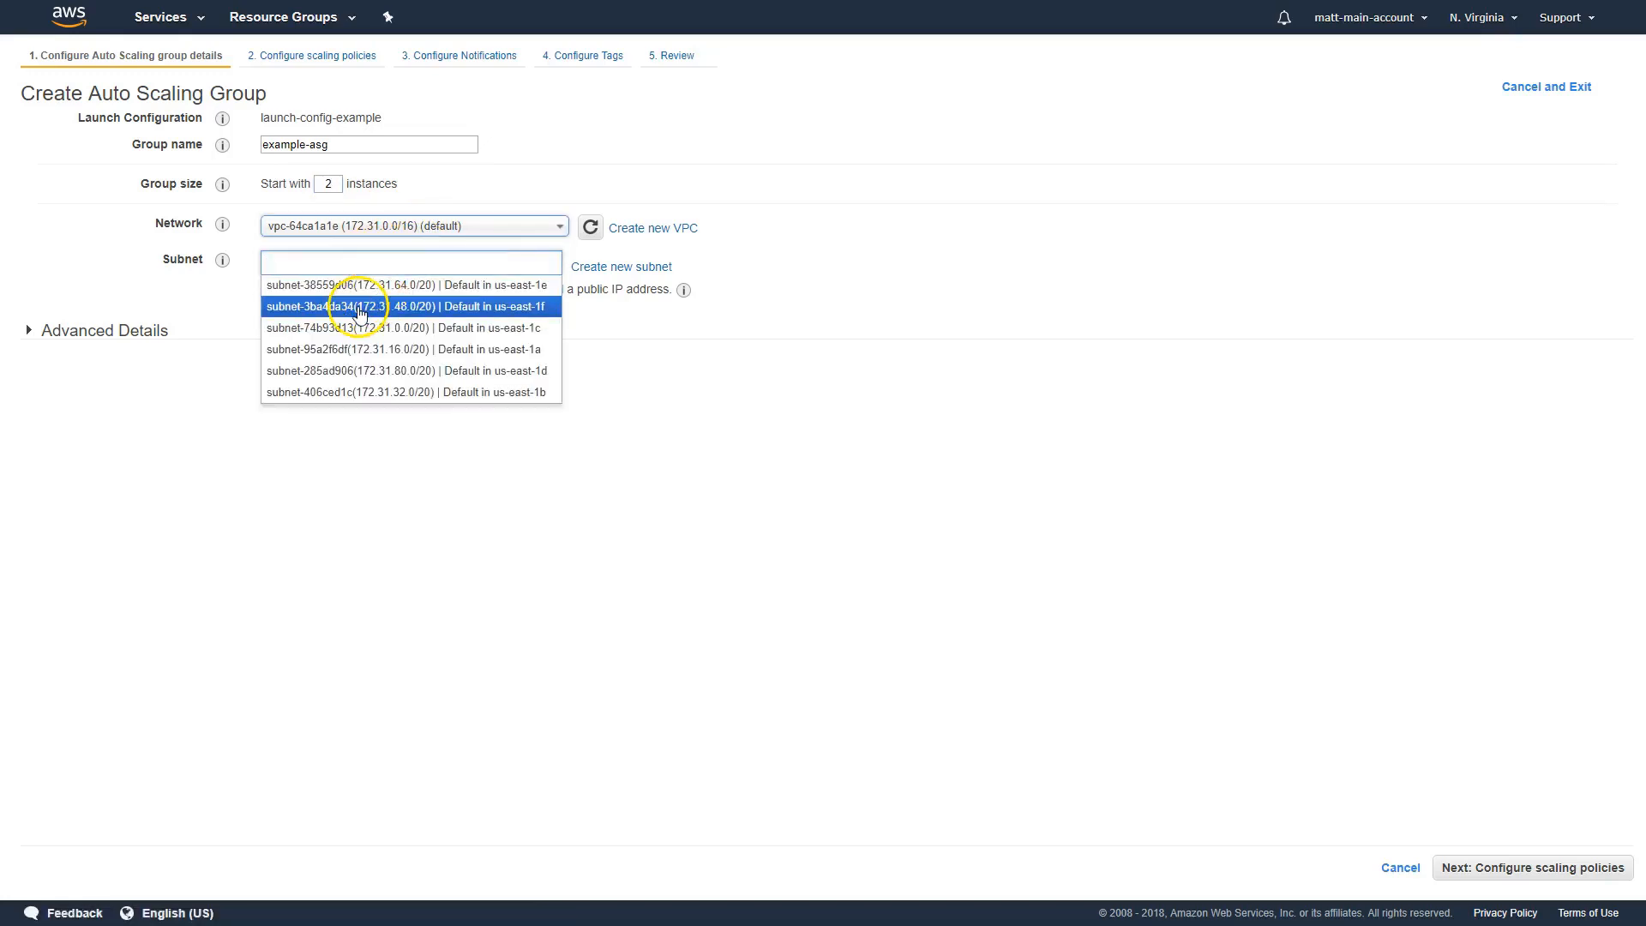
left_click(360, 307)
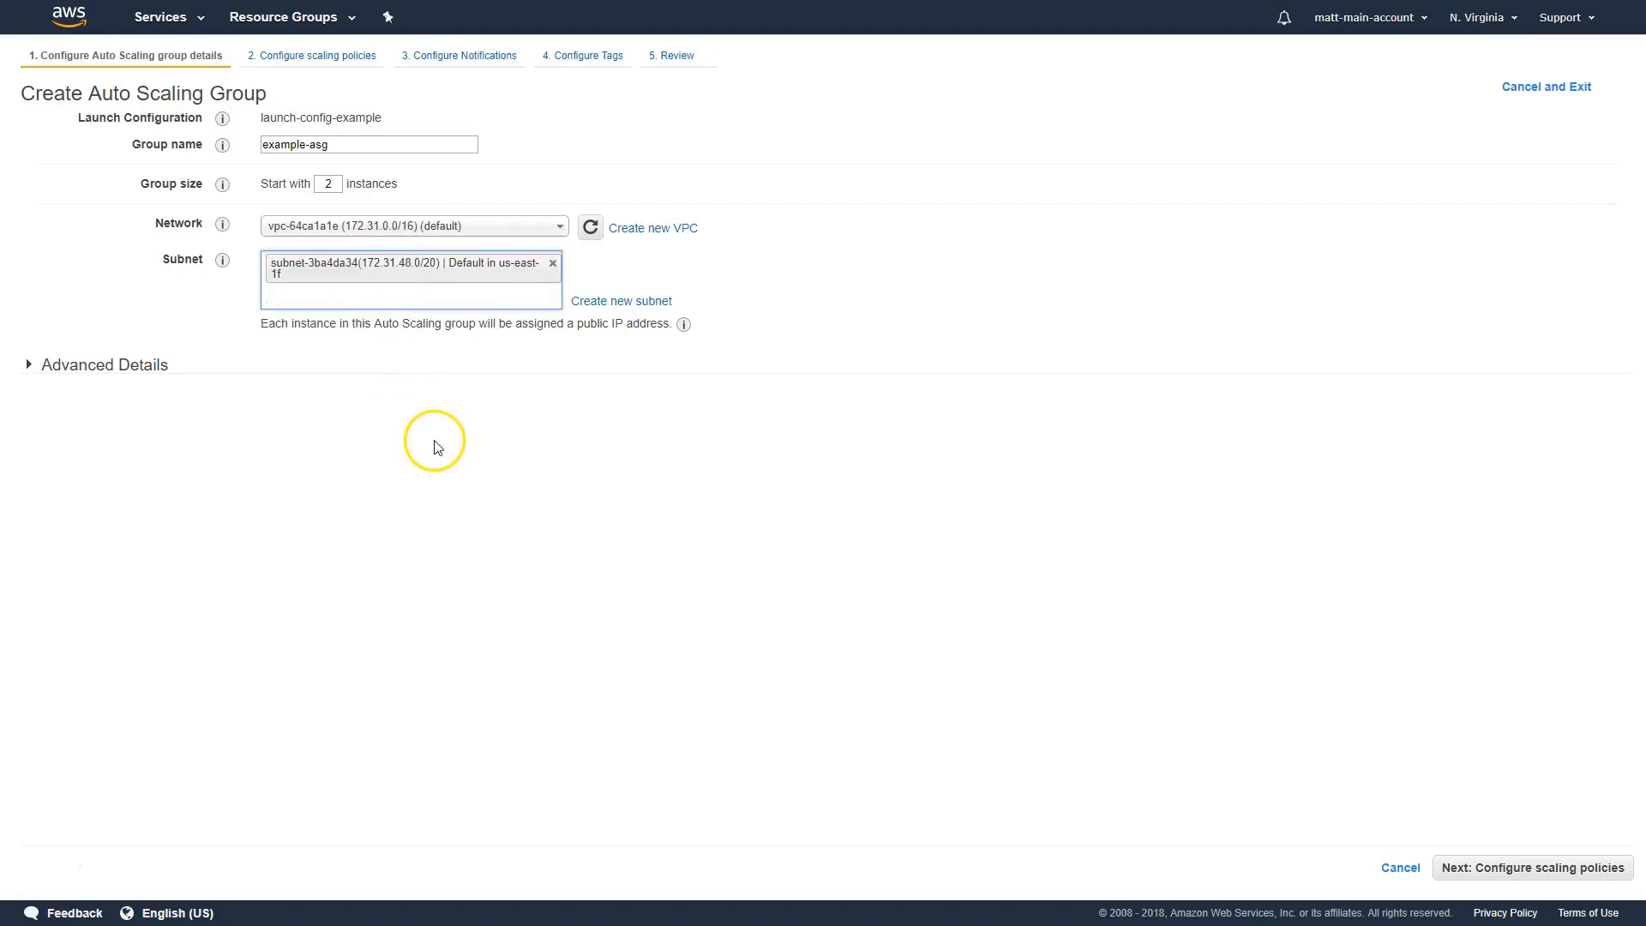
left_click(396, 298)
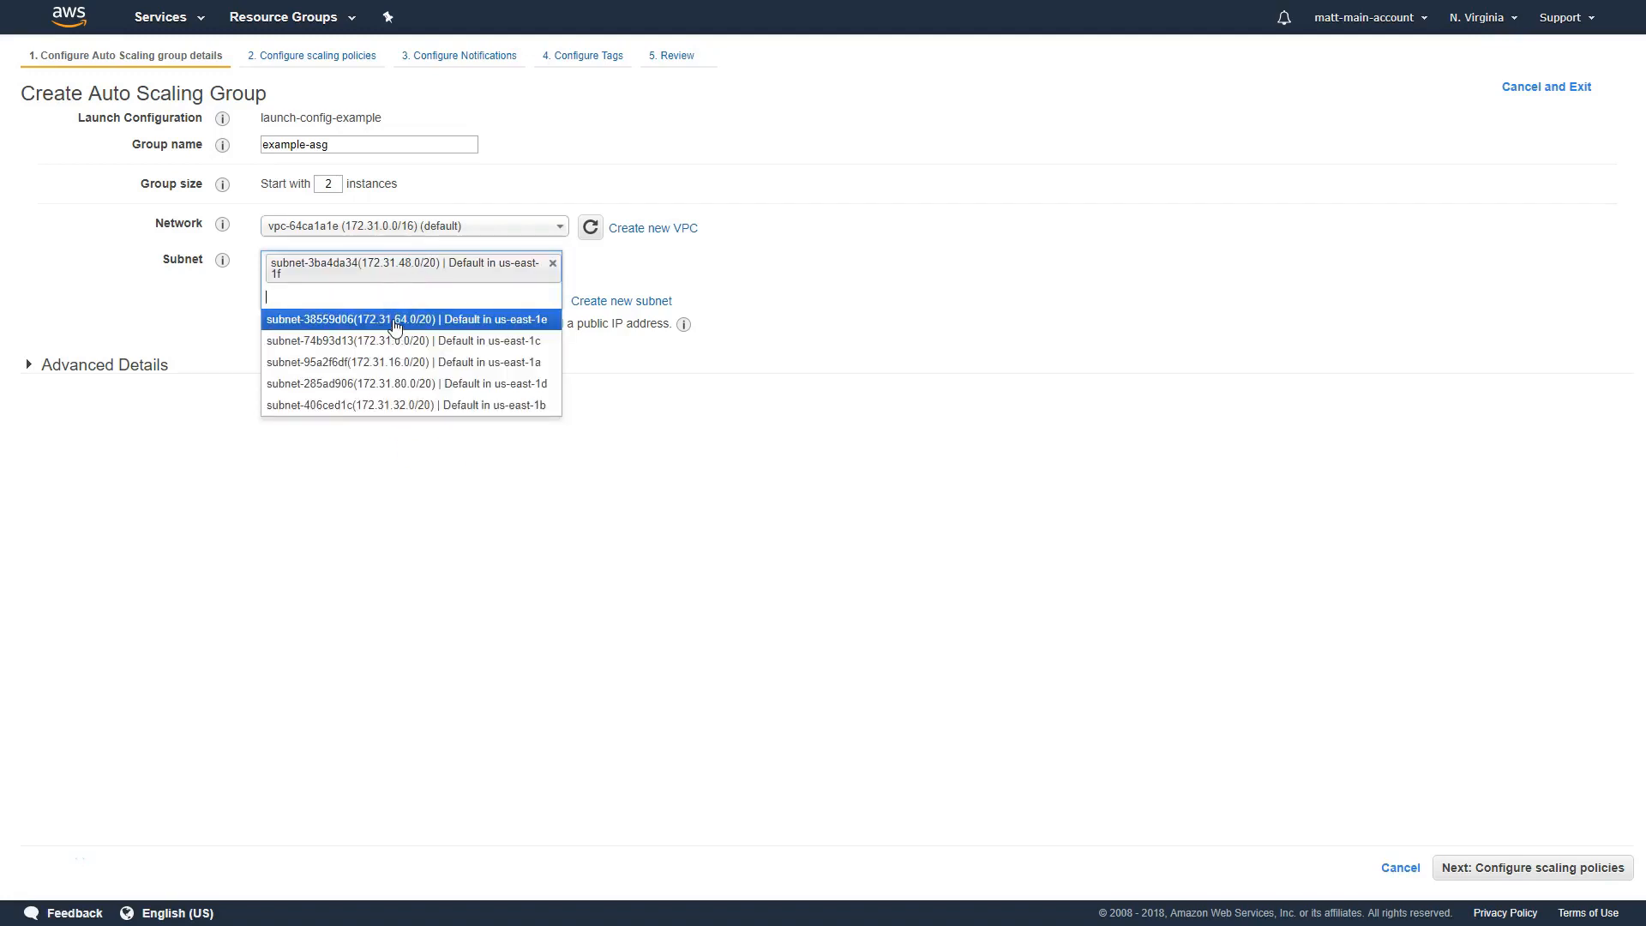
left_click(396, 324)
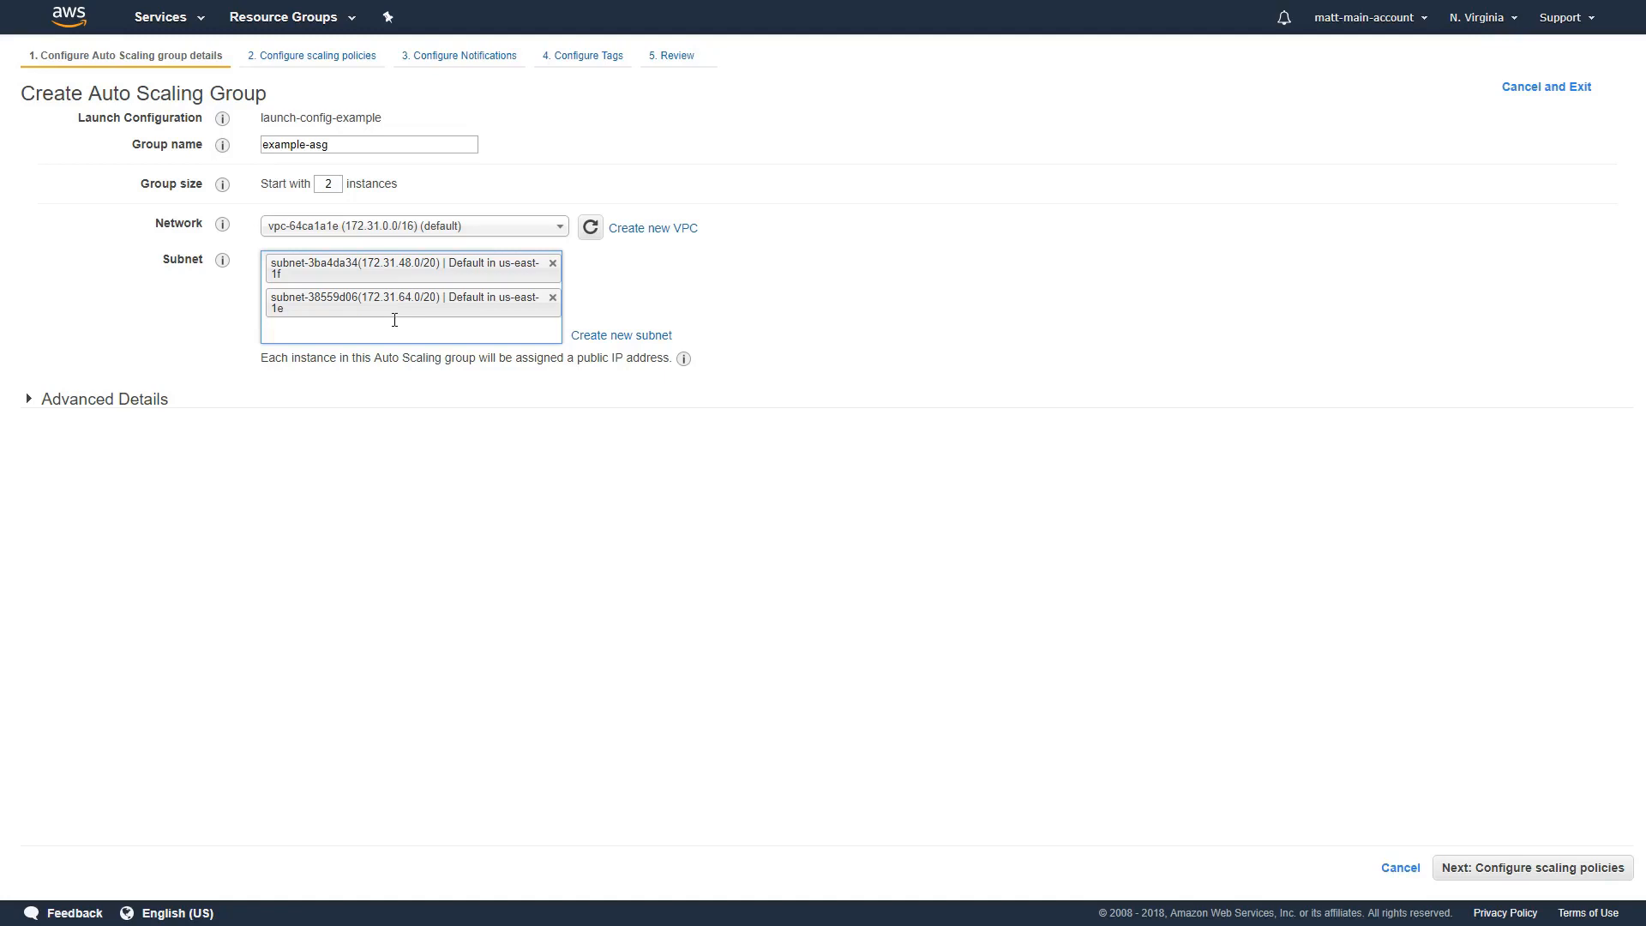
left_click(38, 867)
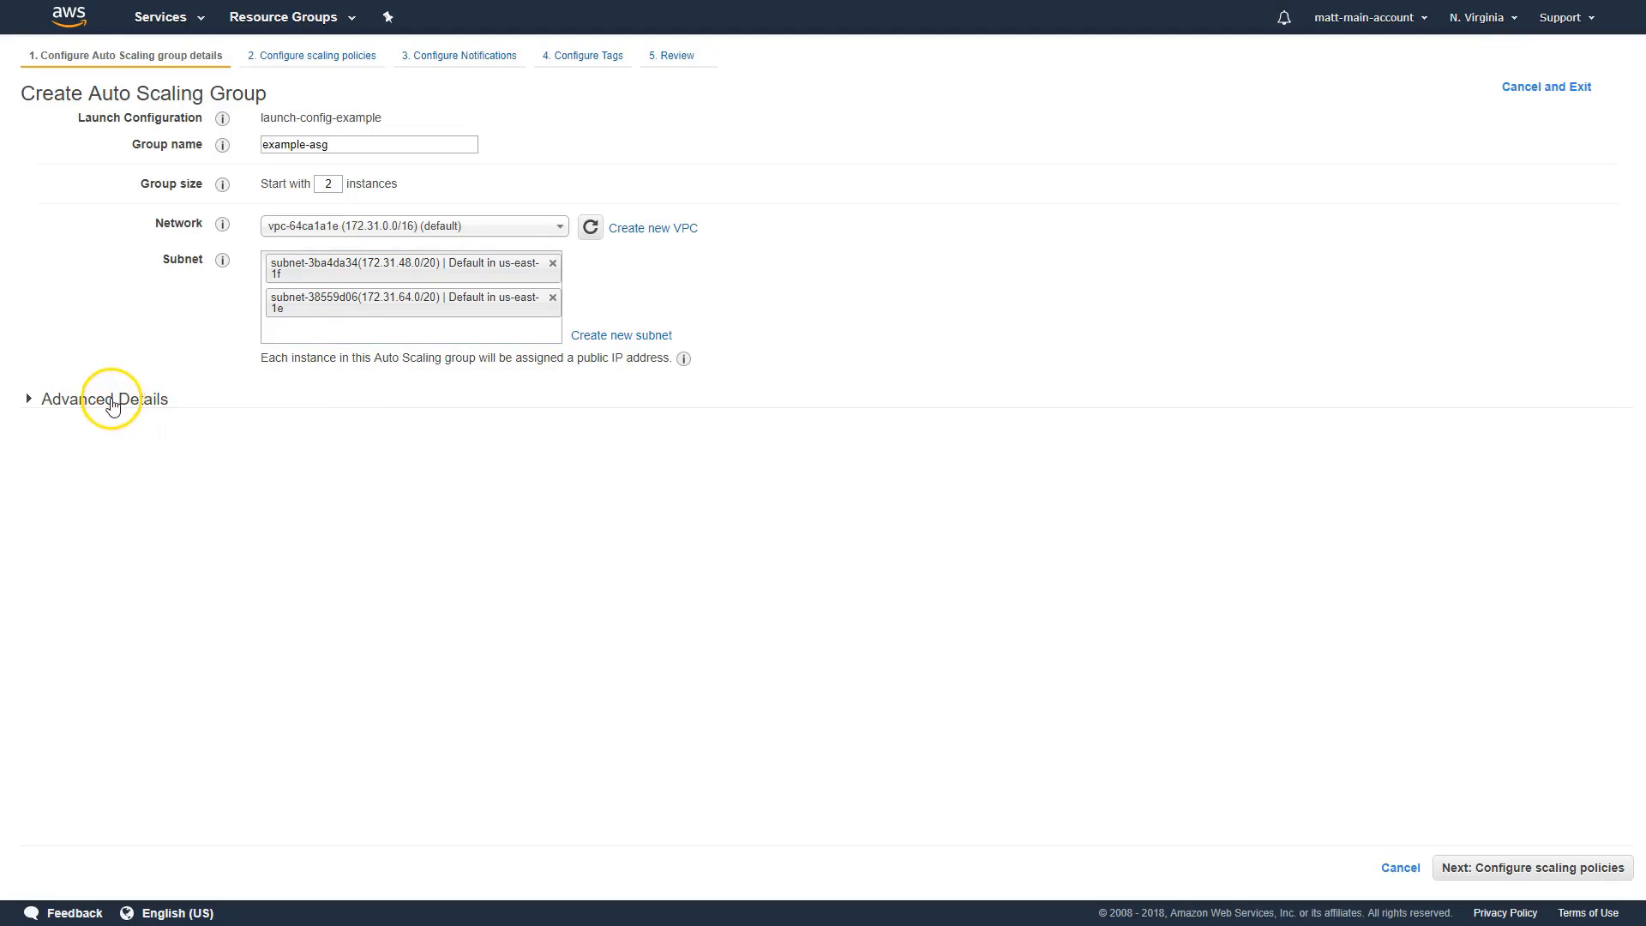
Examine the group's advanced details, including the load balancing, health check grace period and instance protection options
left_click(117, 410)
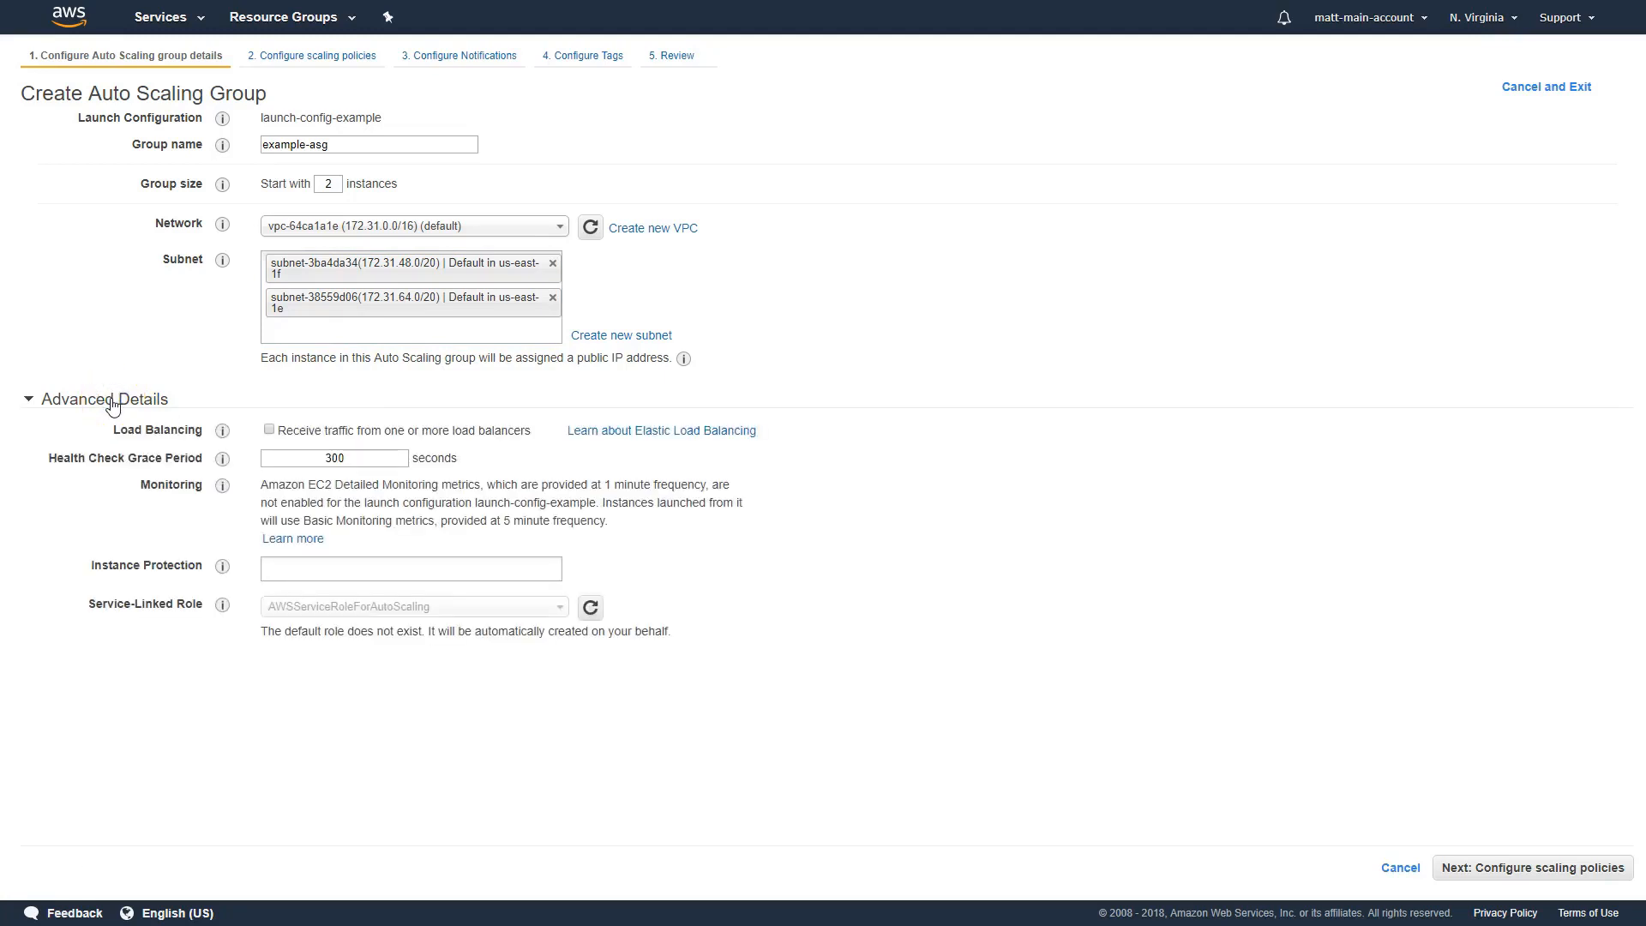
left_click(270, 430)
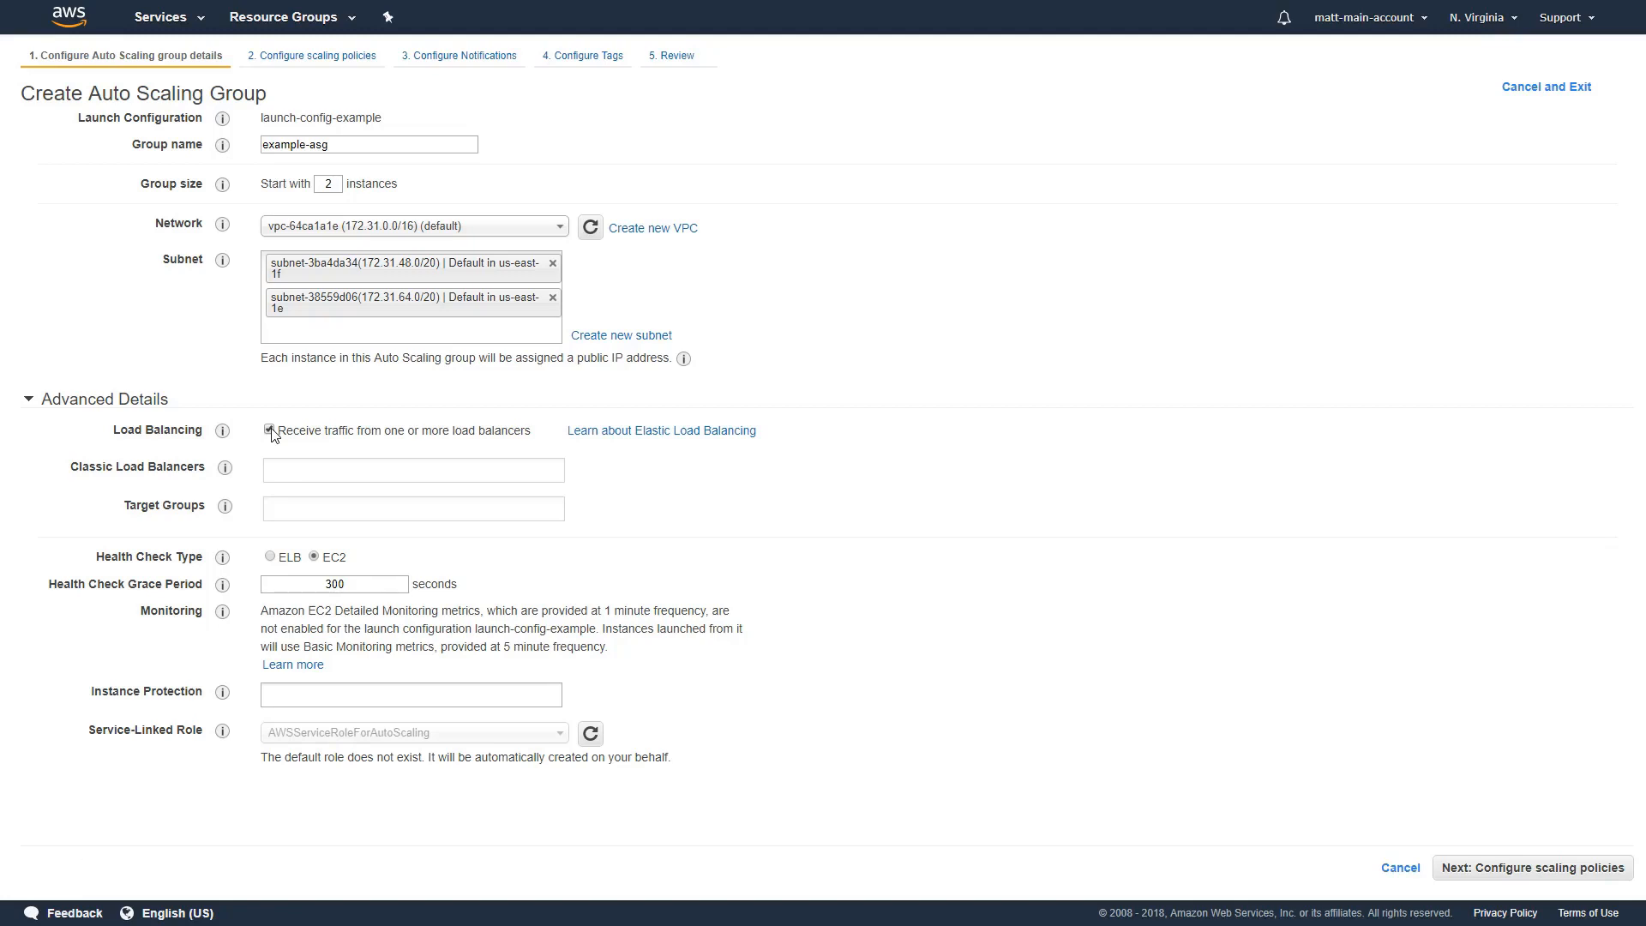
left_click(270, 430)
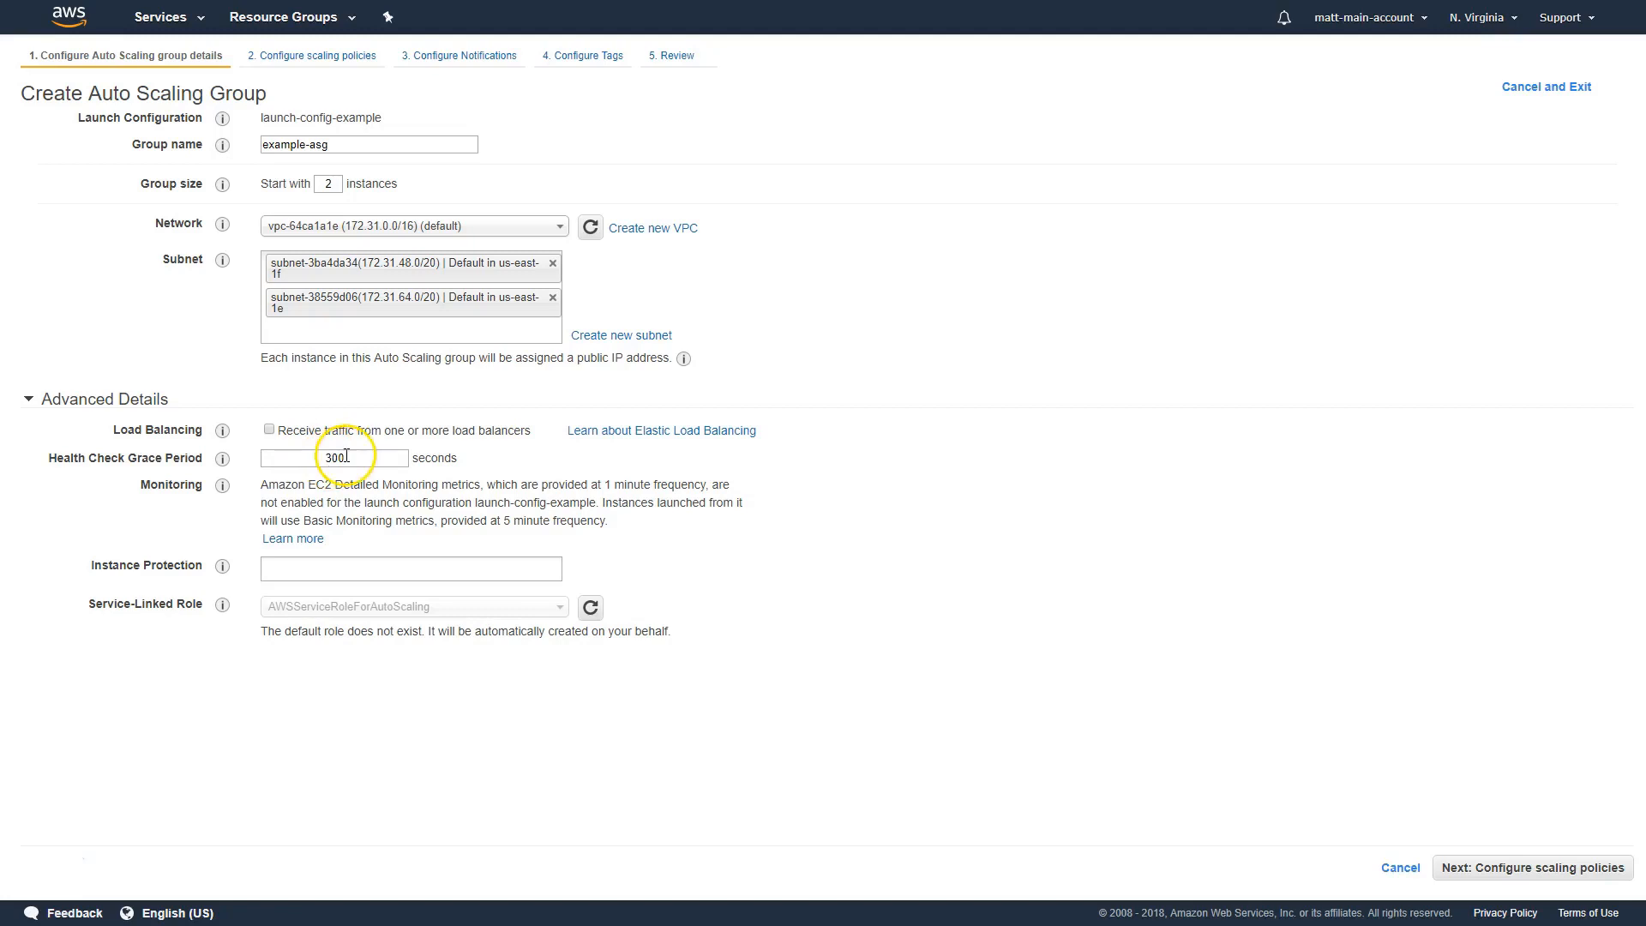
mouse_move(225, 461)
mouse_move(226, 567)
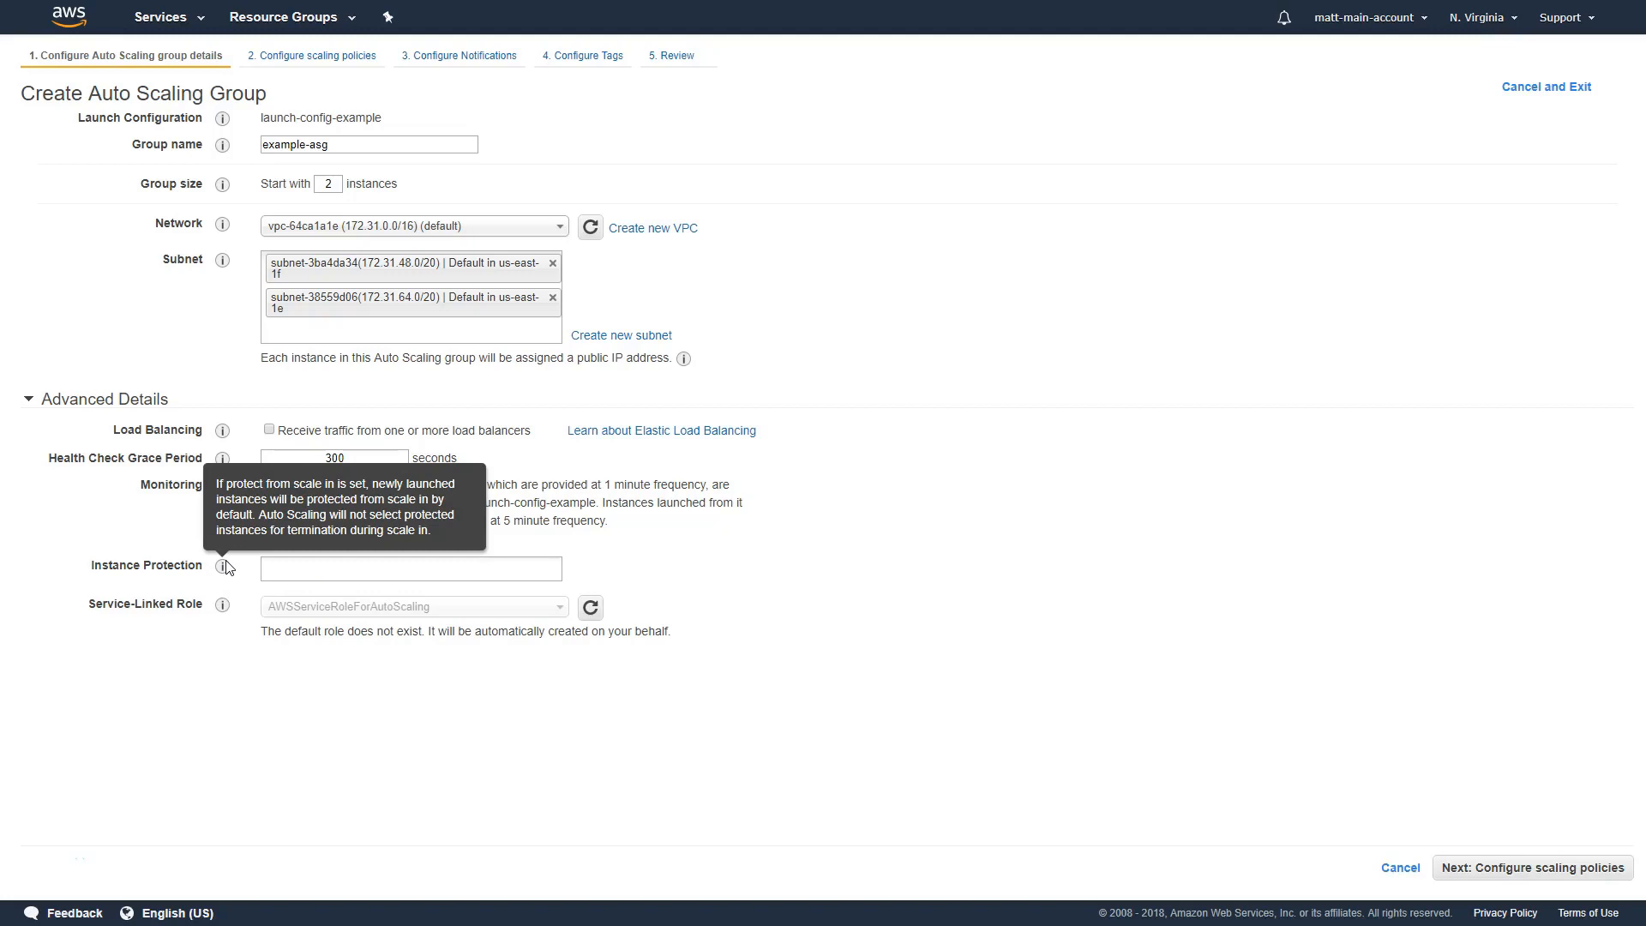
left_click(130, 400)
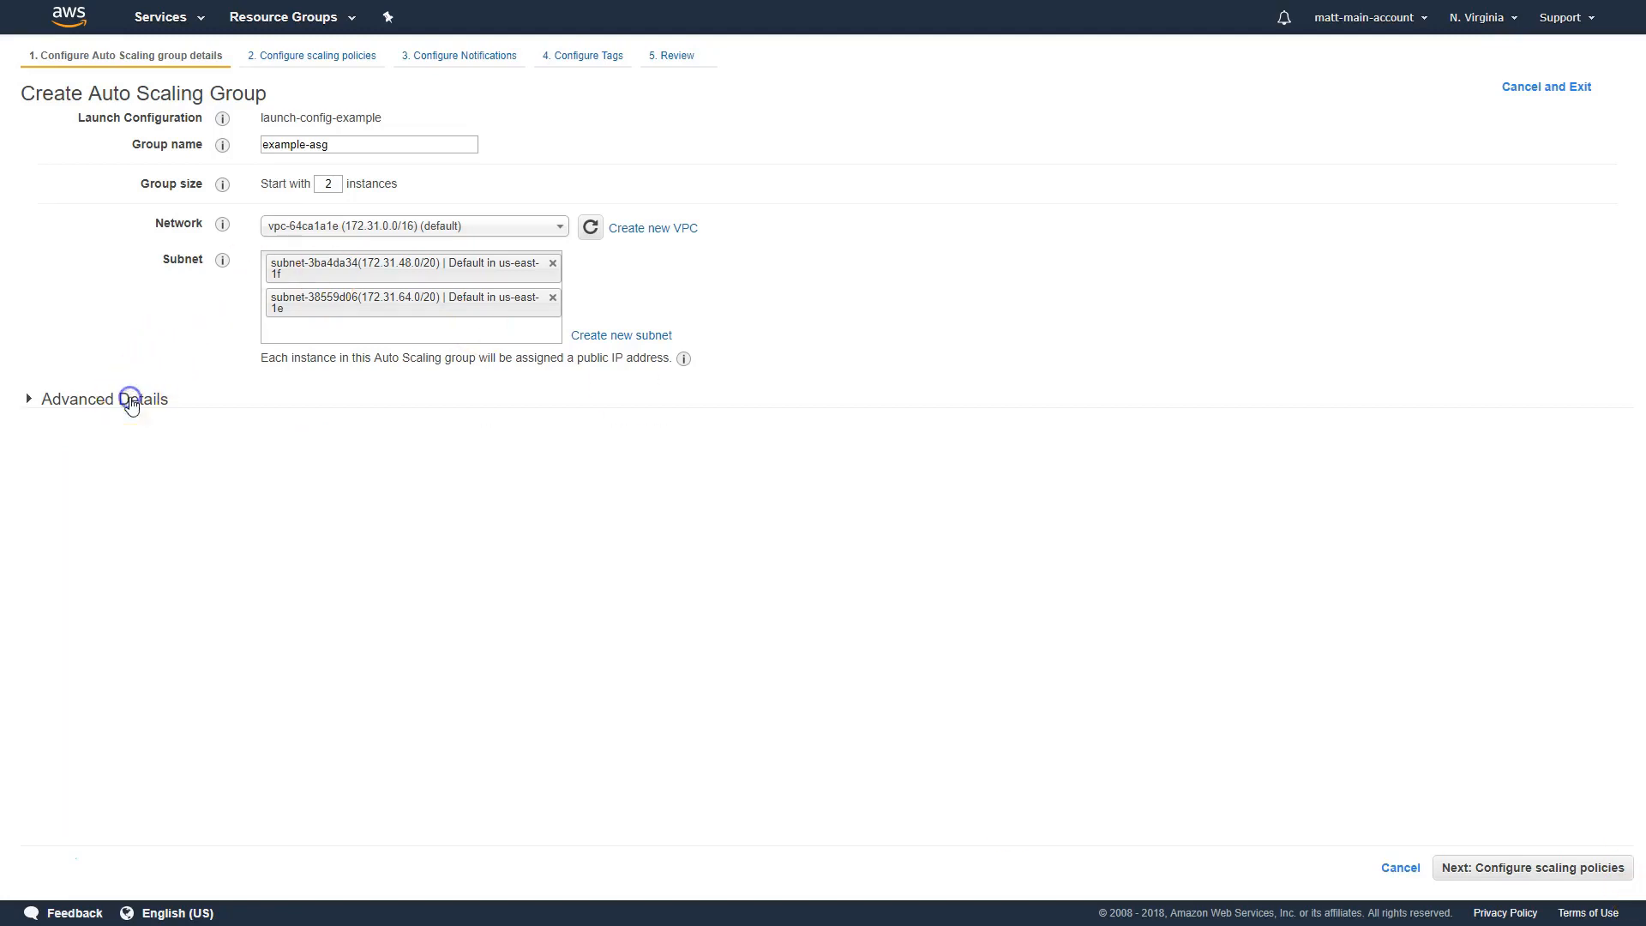
Enable scaling policies to adjust the group's capacity and set the maximum group size to 3 instances
left_click(1531, 869)
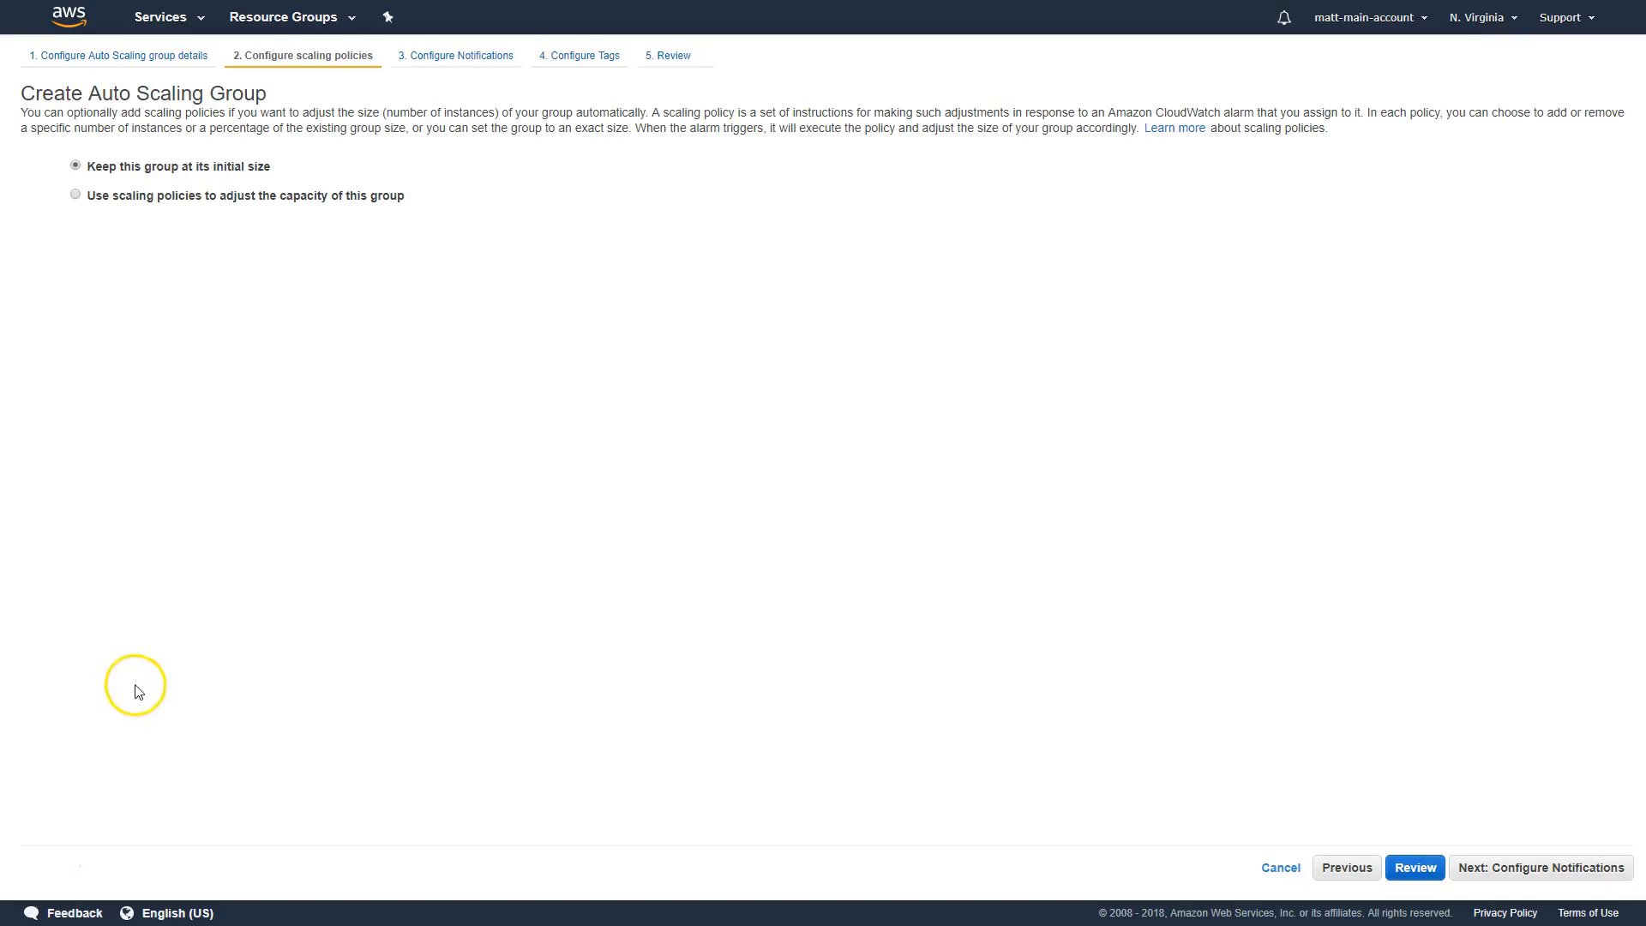
left_click(118, 200)
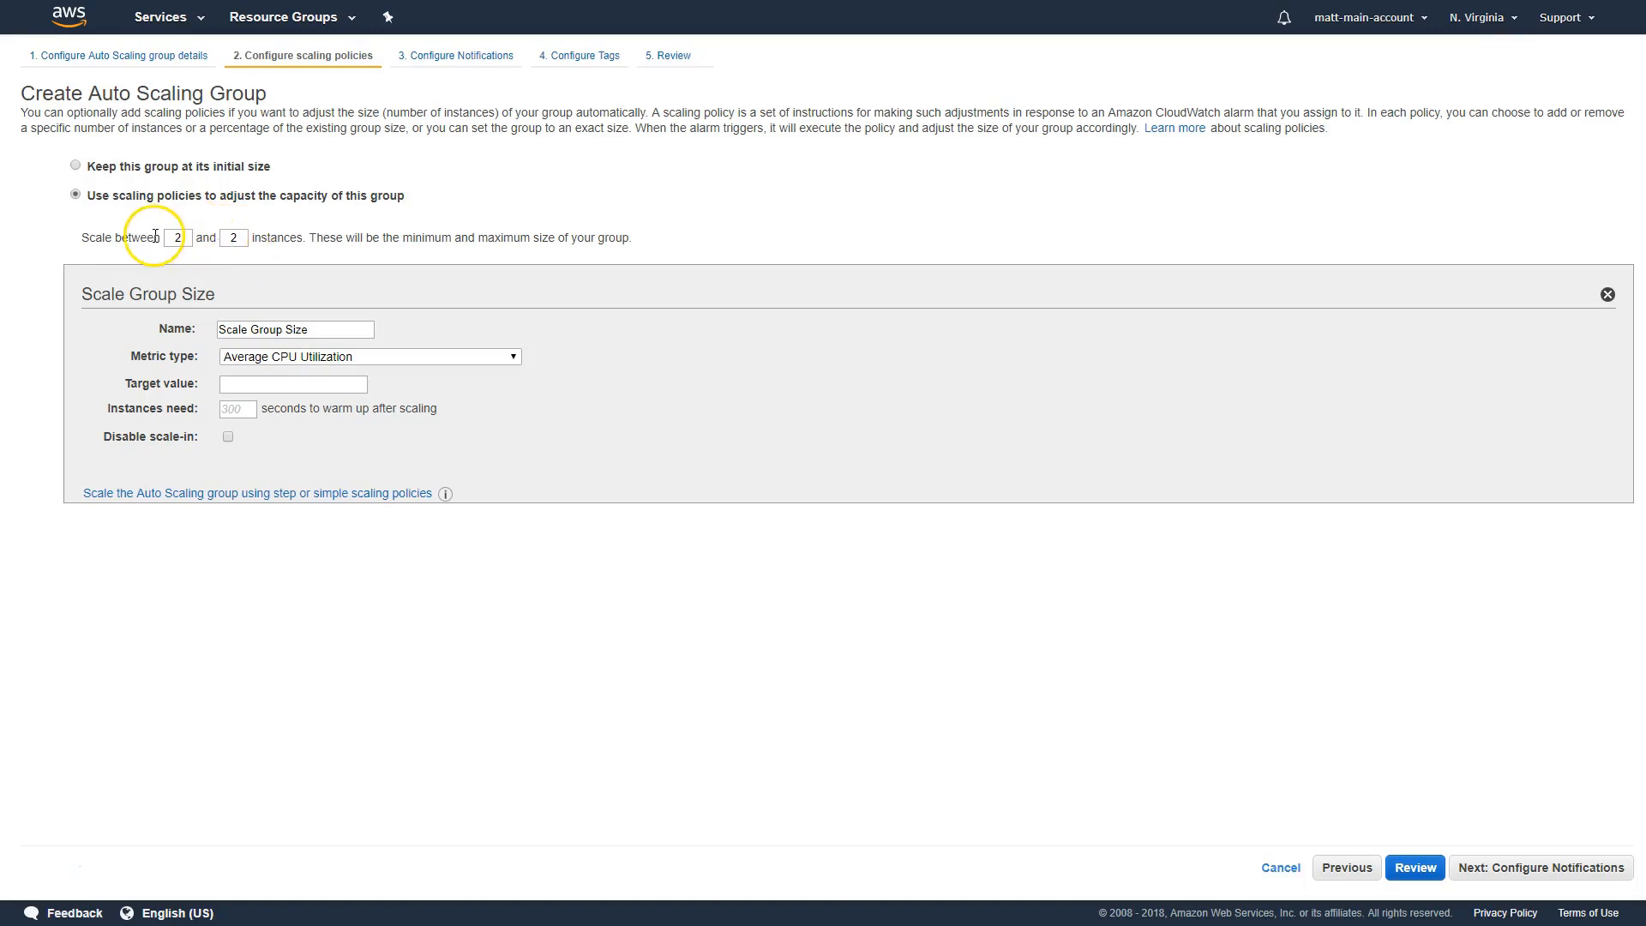
double_click(234, 238)
type("3")
left_click(349, 256)
mouse_move(197, 313)
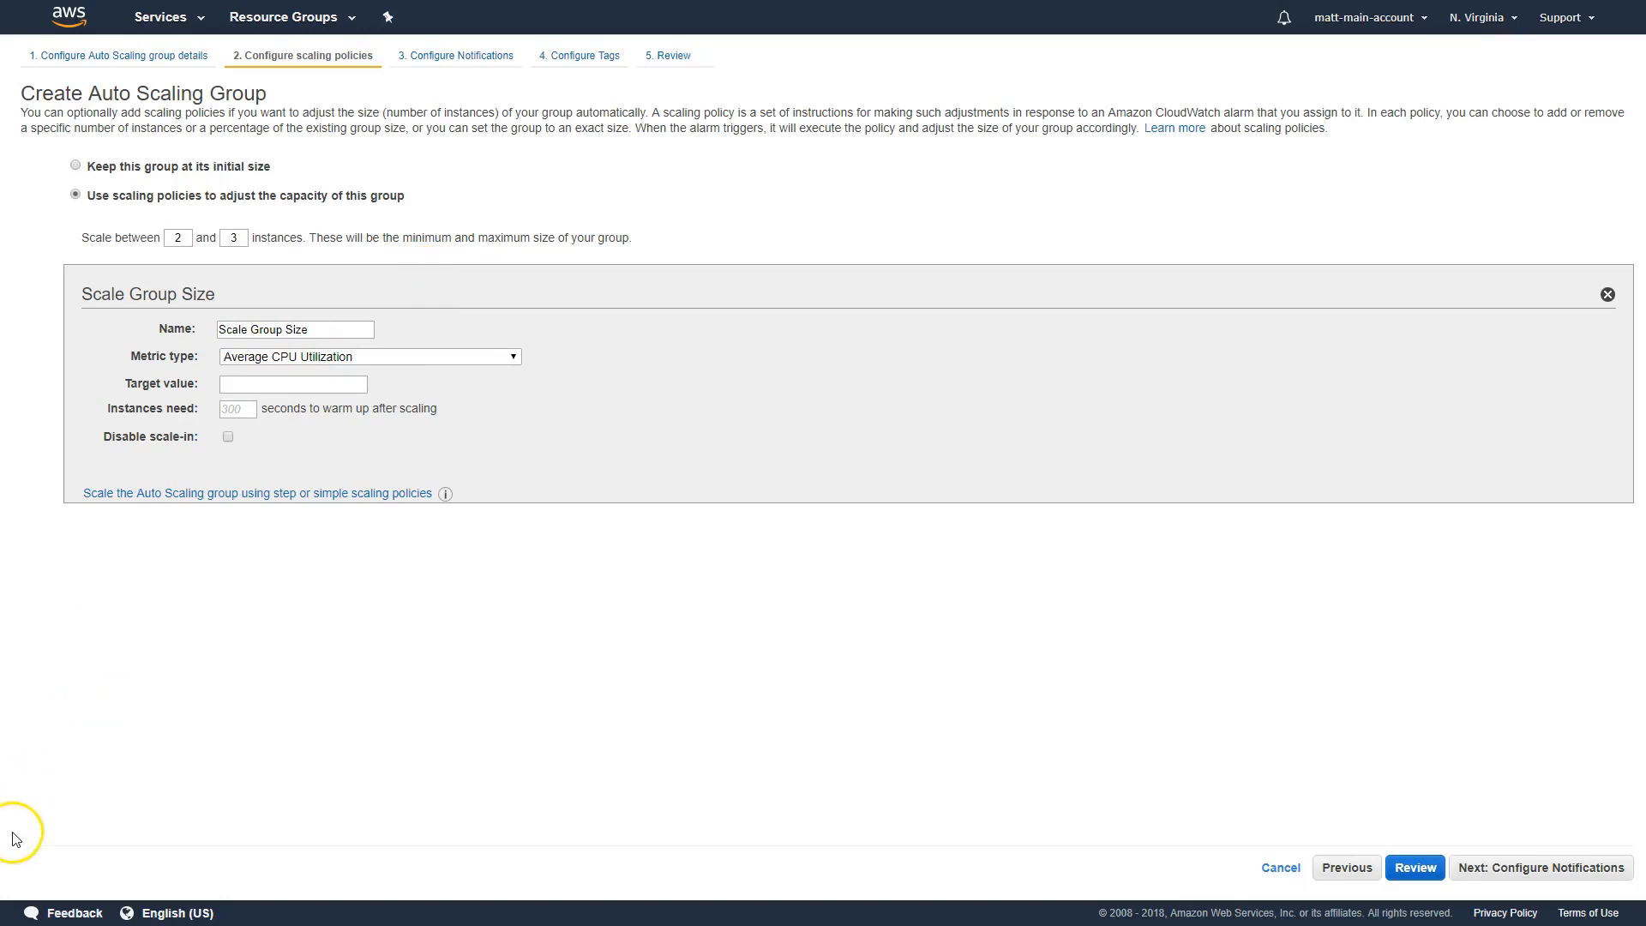
left_click(331, 546)
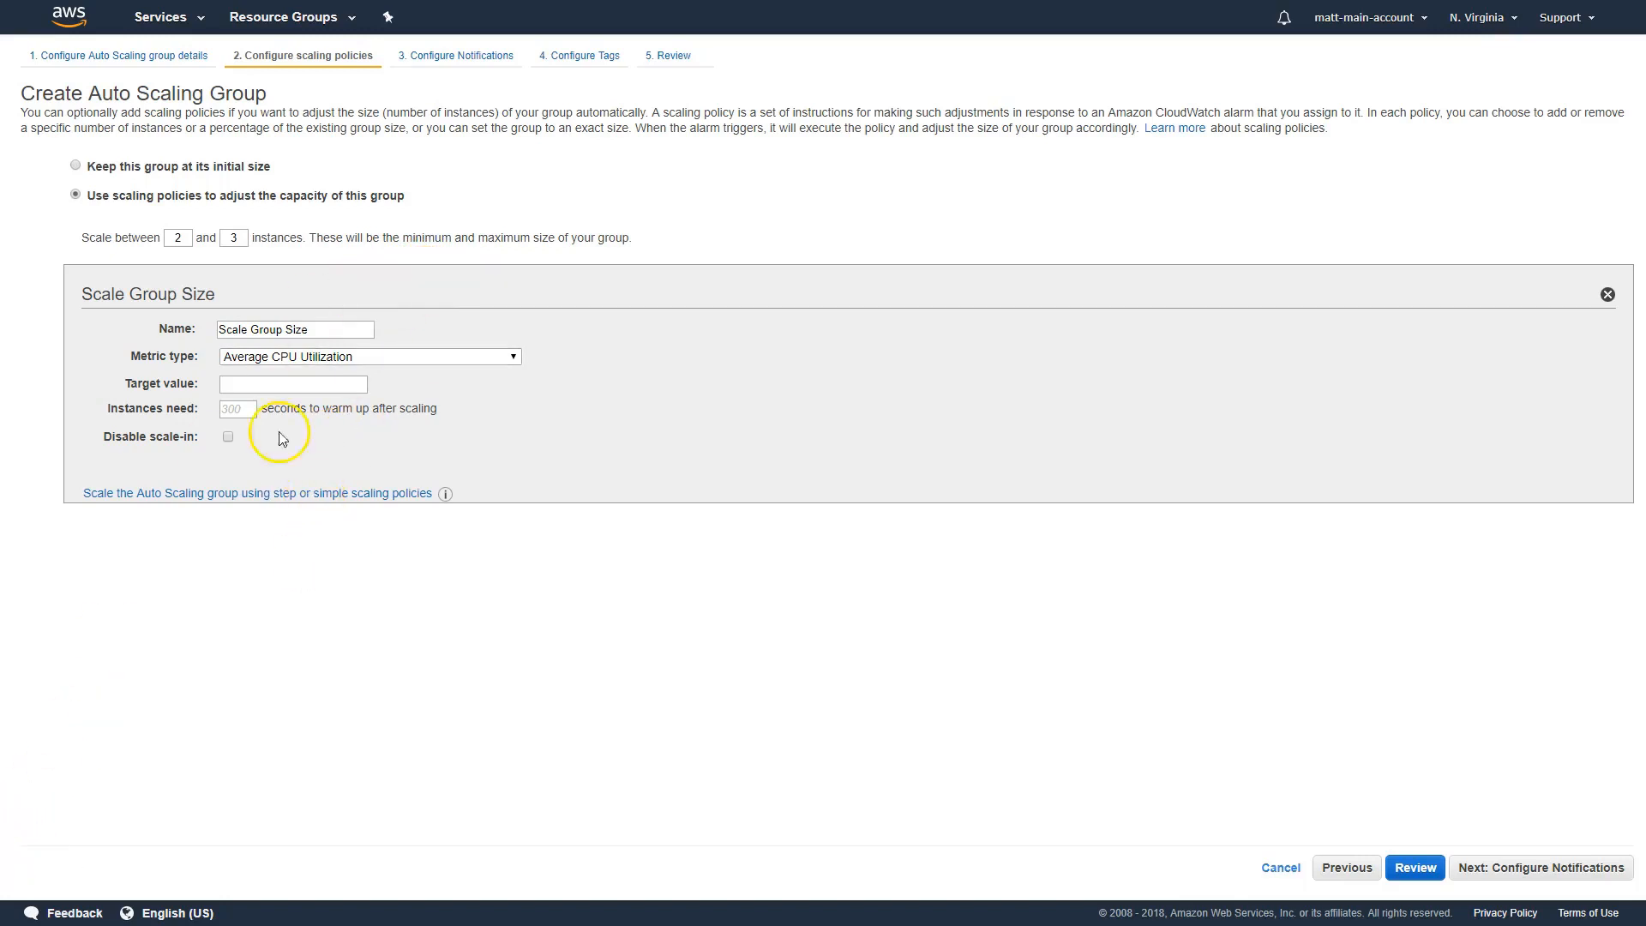
Set the Scale Group Size policy to track Average CPU Utilization with a target value of 75
mouse_move(154, 362)
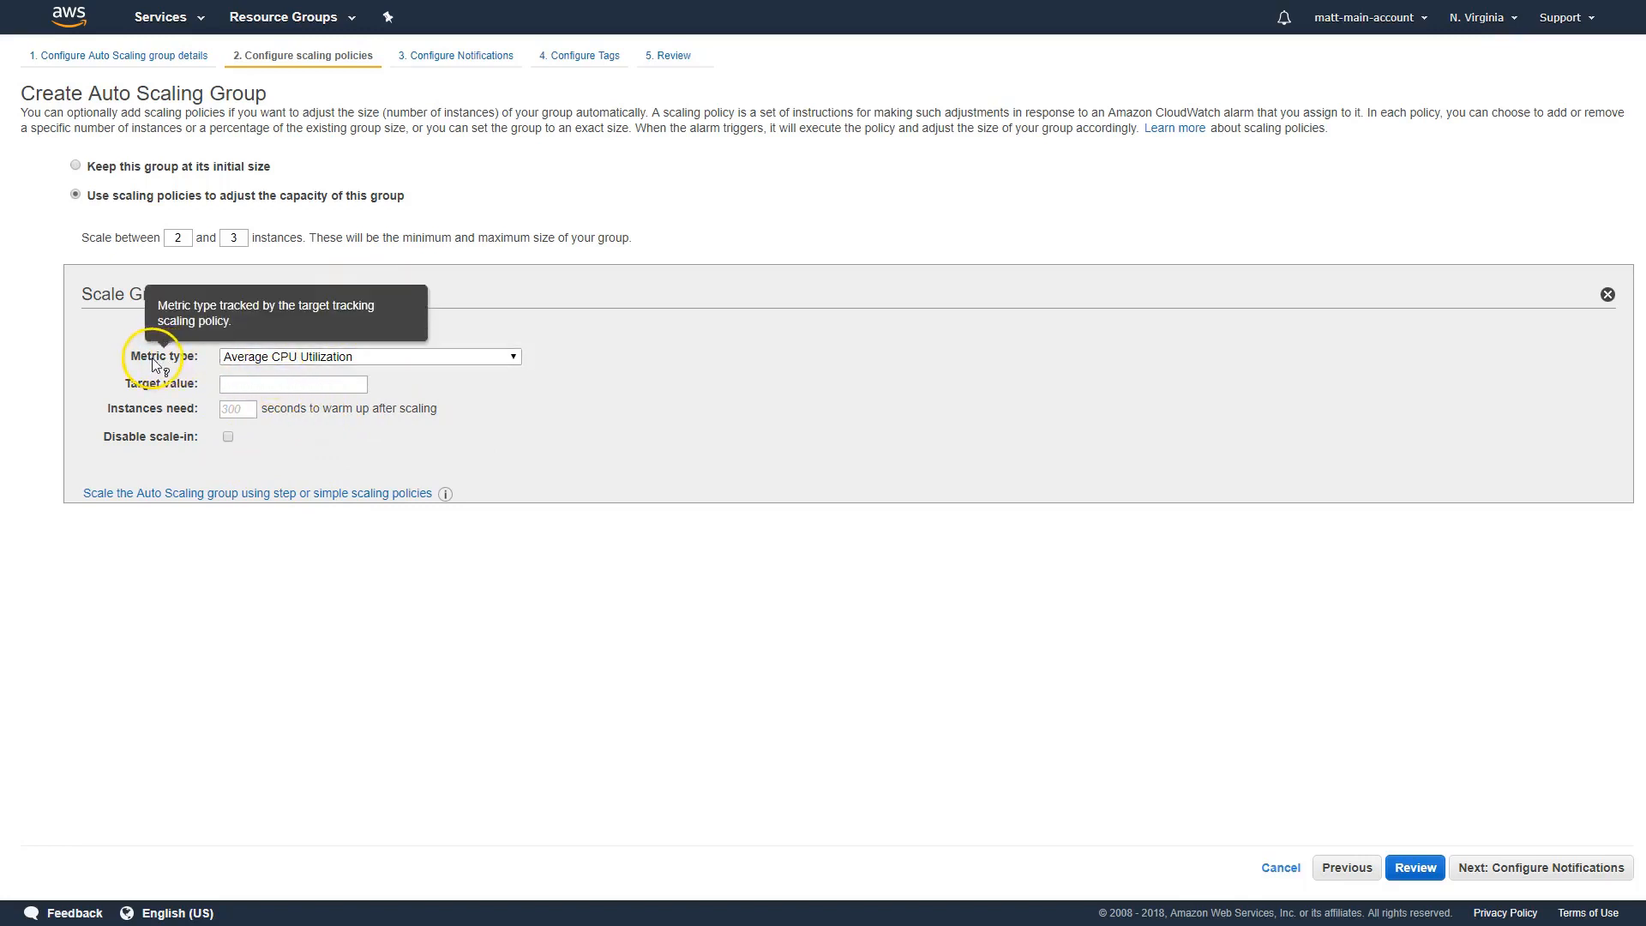
left_click(288, 359)
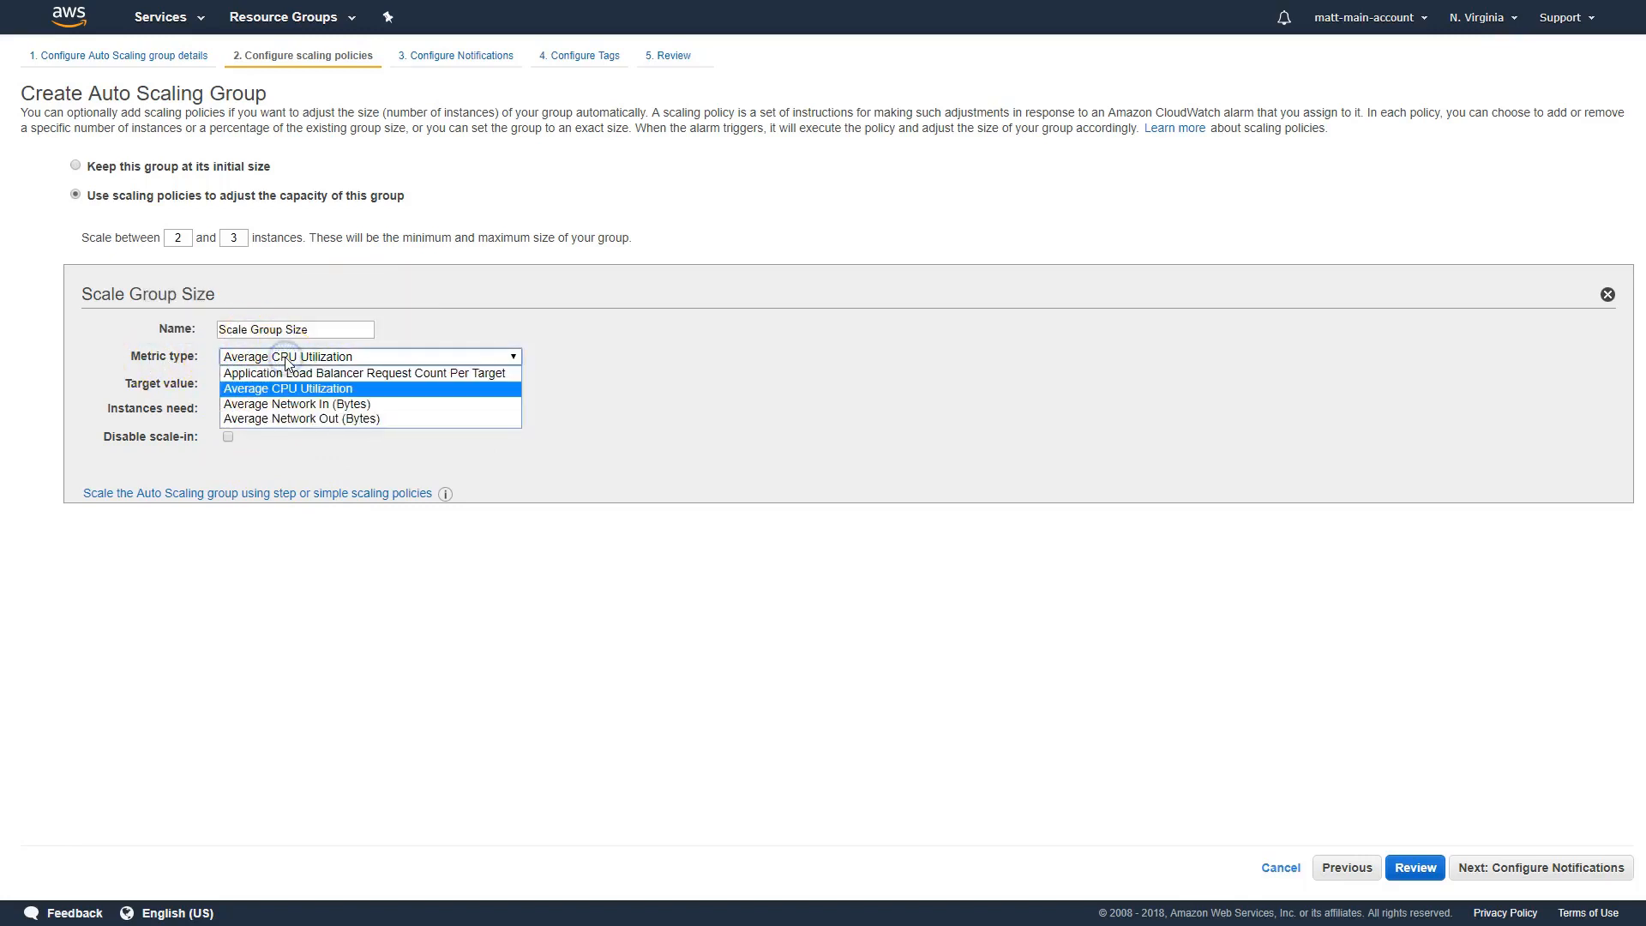
left_click(319, 390)
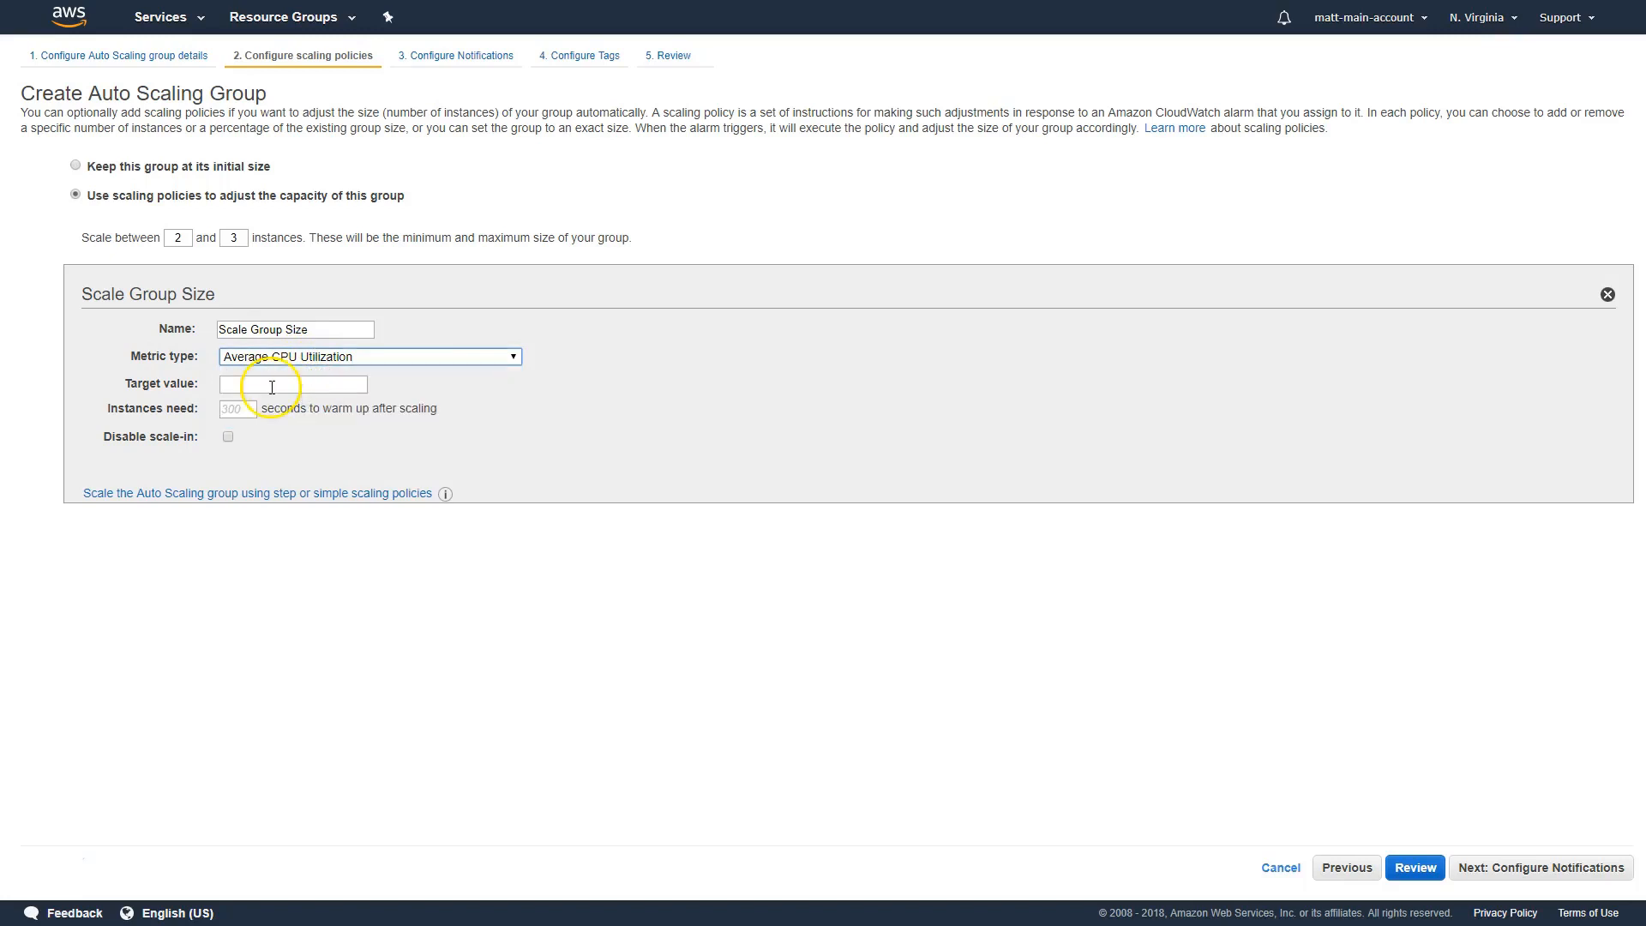
left_click(274, 386)
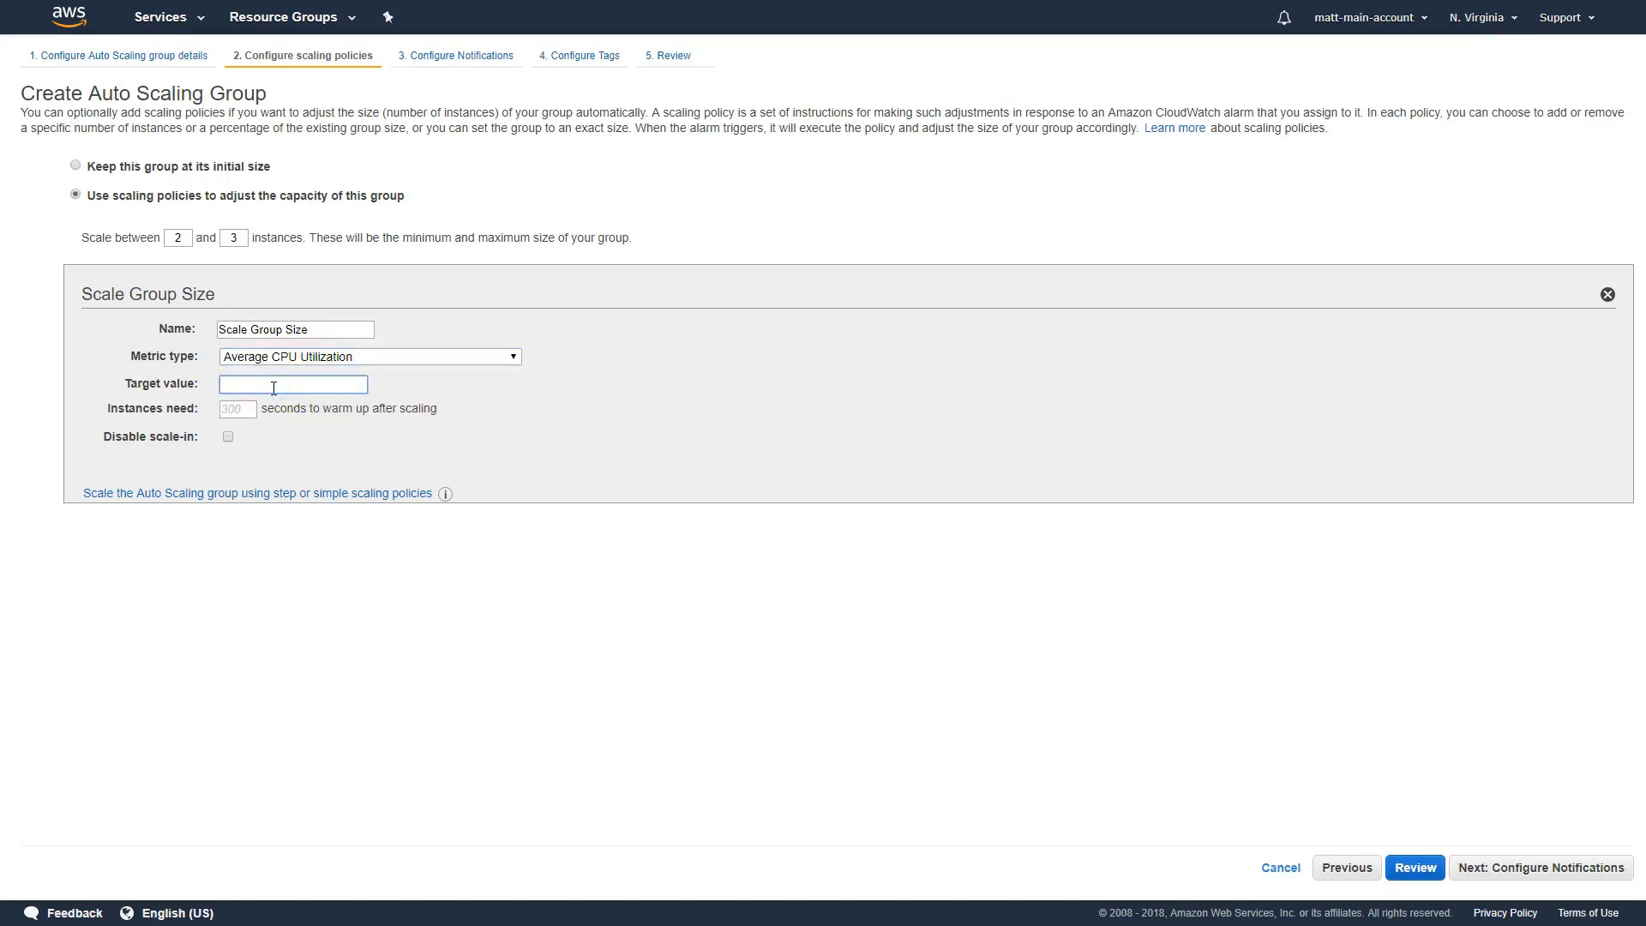
type("75")
left_click(655, 471)
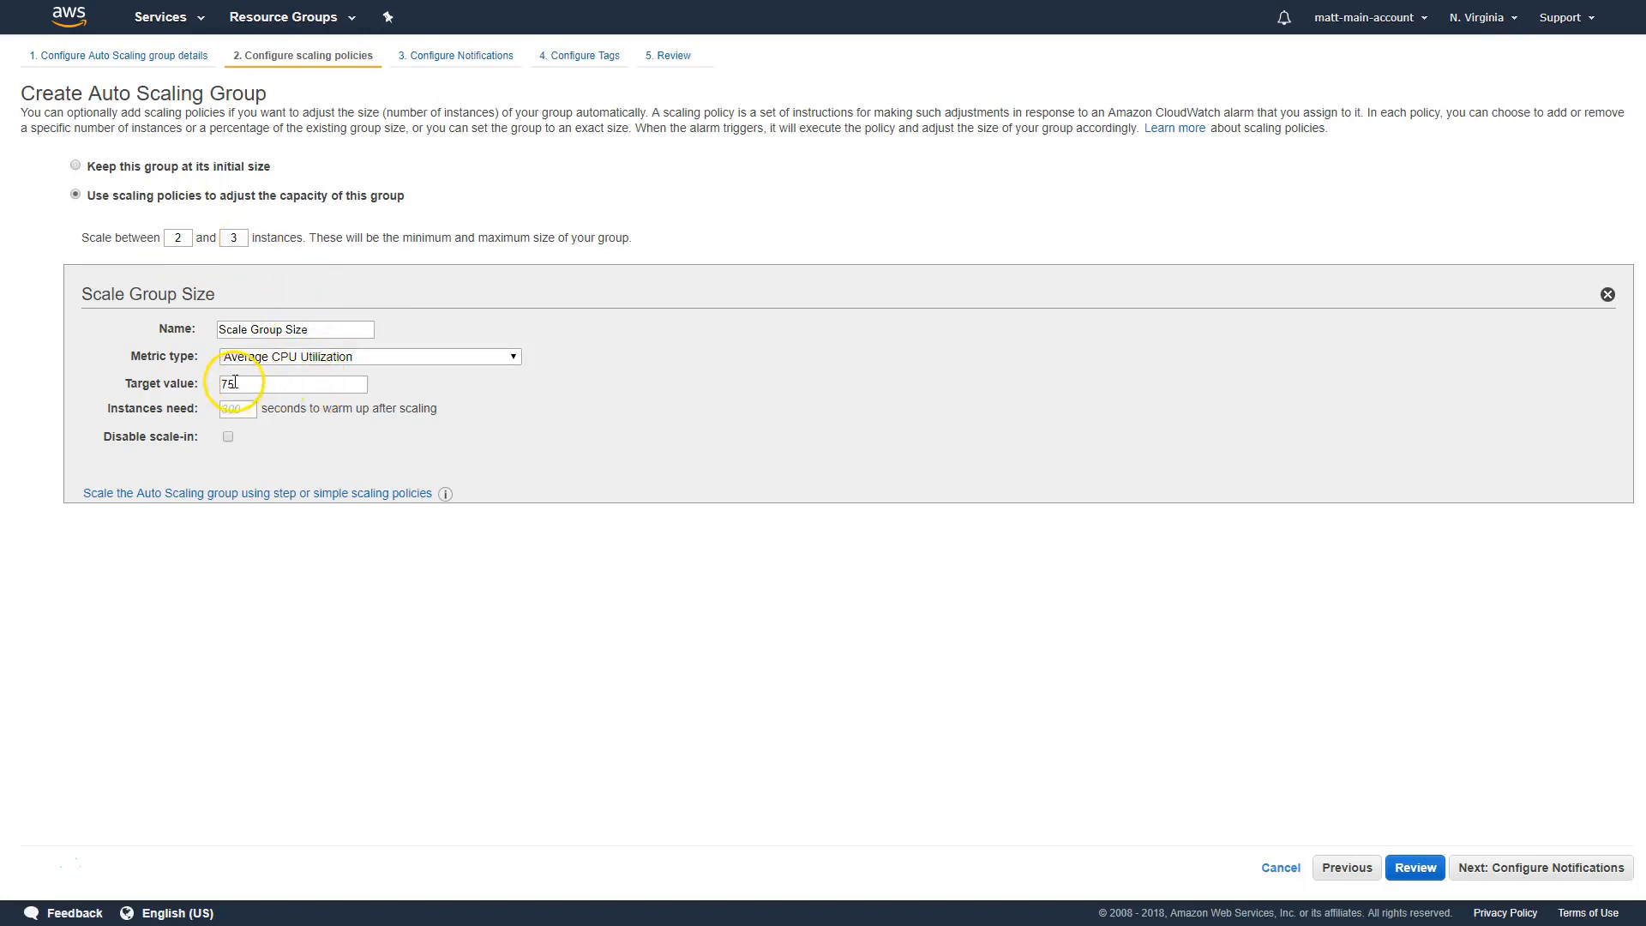
Switch to step or simple scaling policies and start an increase alarm on Average CPU Utilization with its notification turned off
left_click_drag(249, 489, 251, 490)
left_click(250, 490)
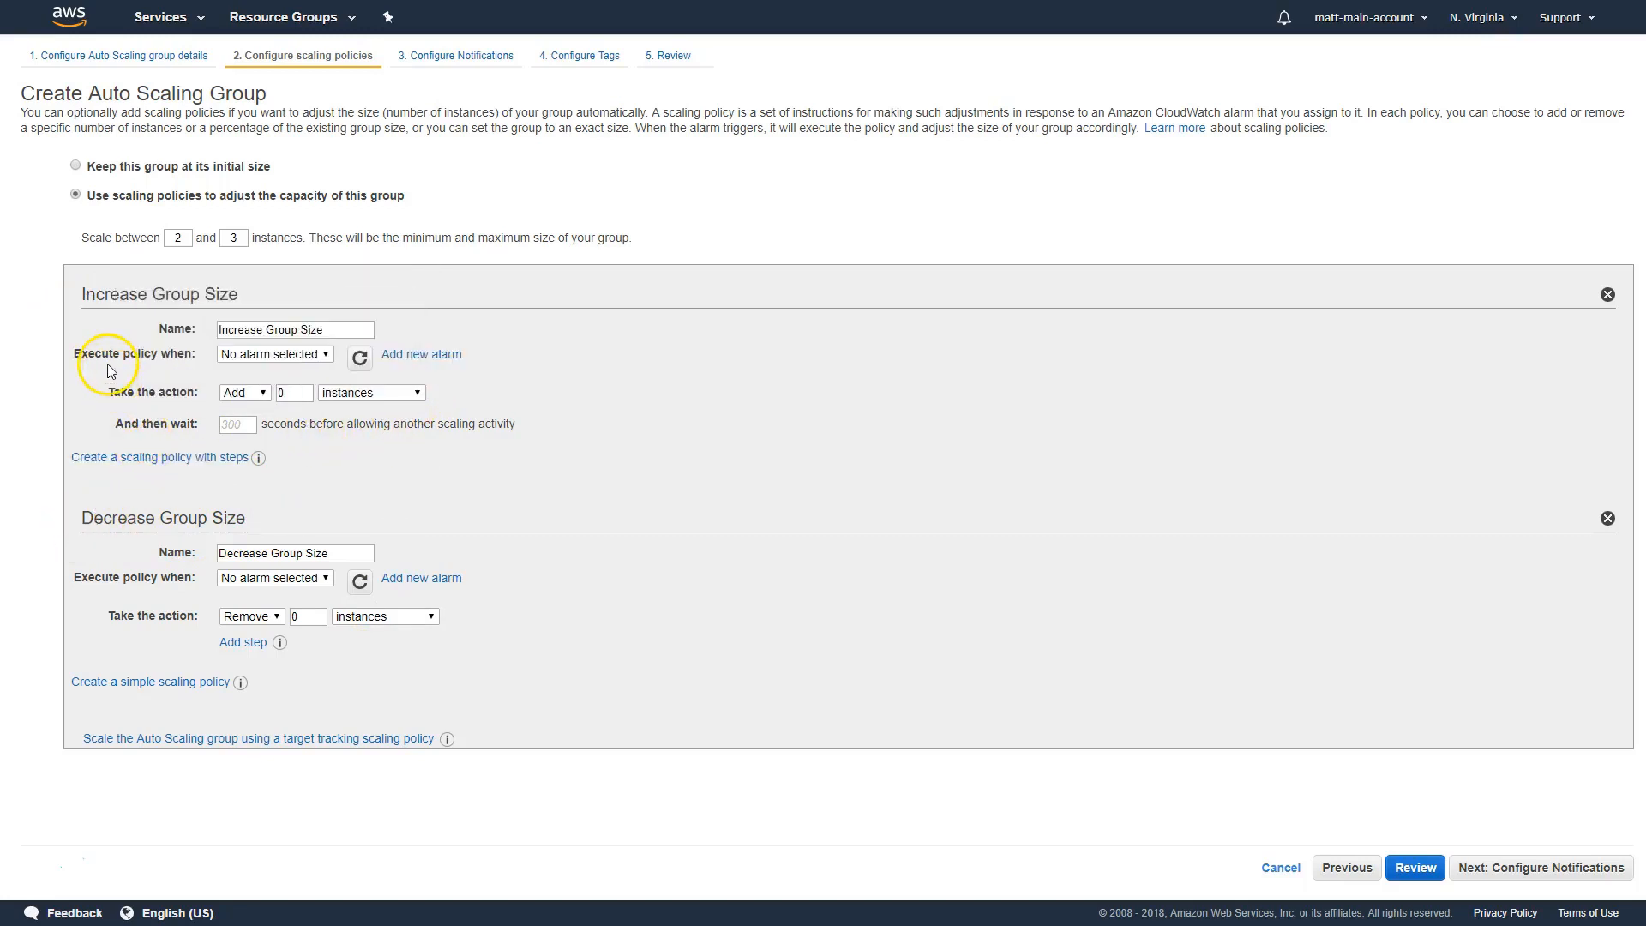
left_click(434, 356)
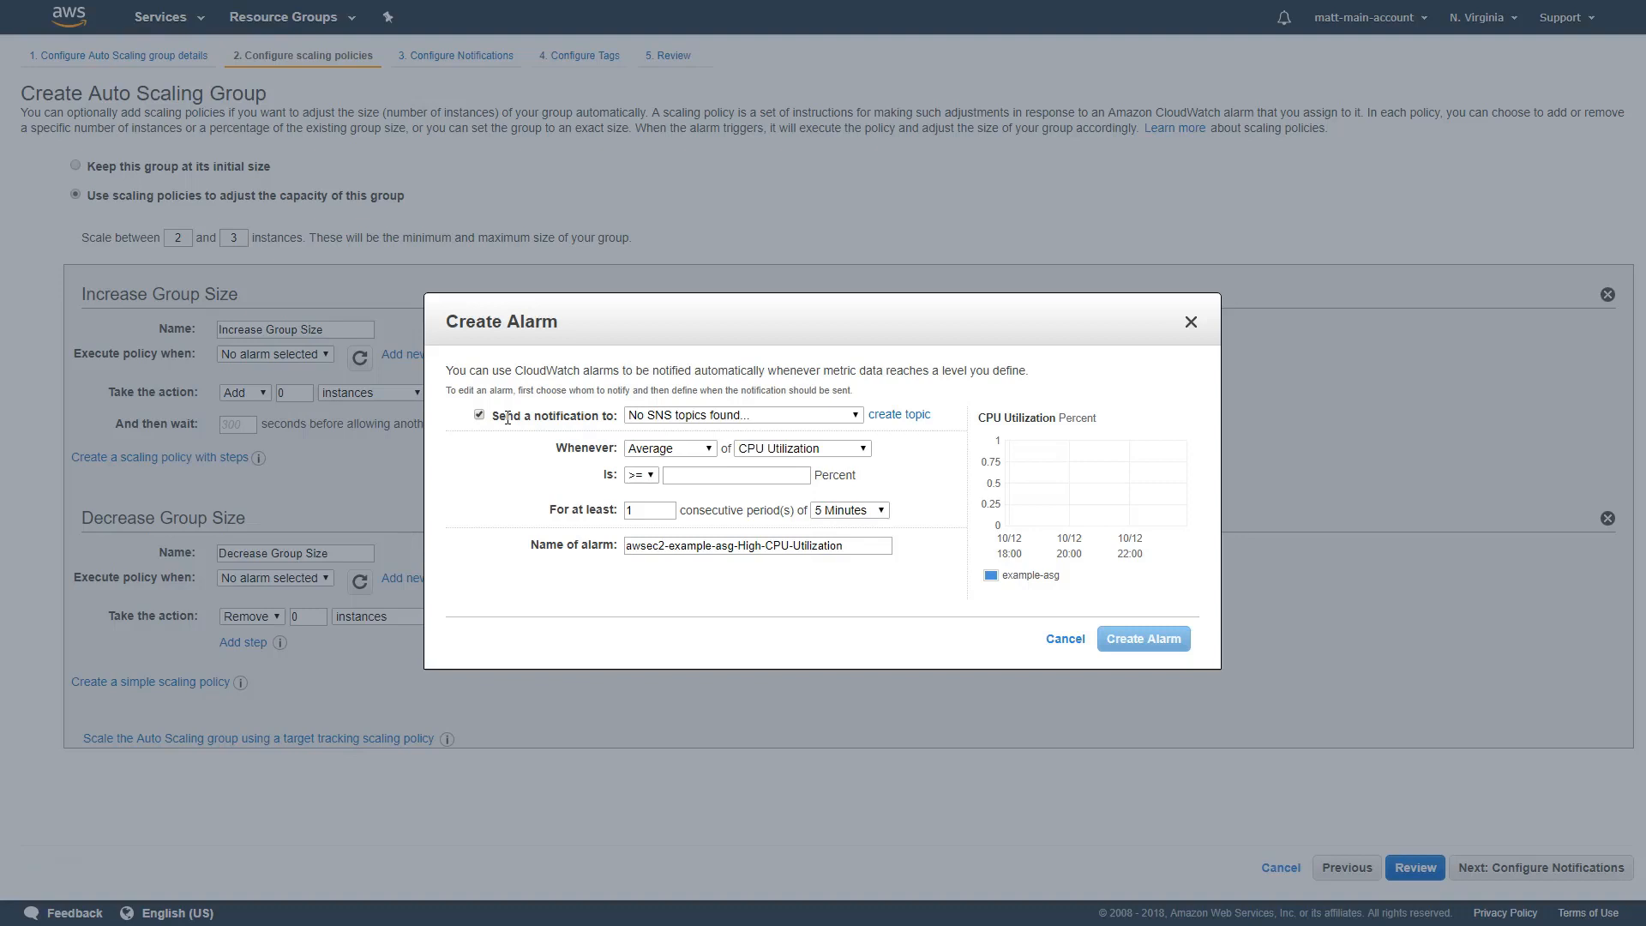
left_click(504, 417)
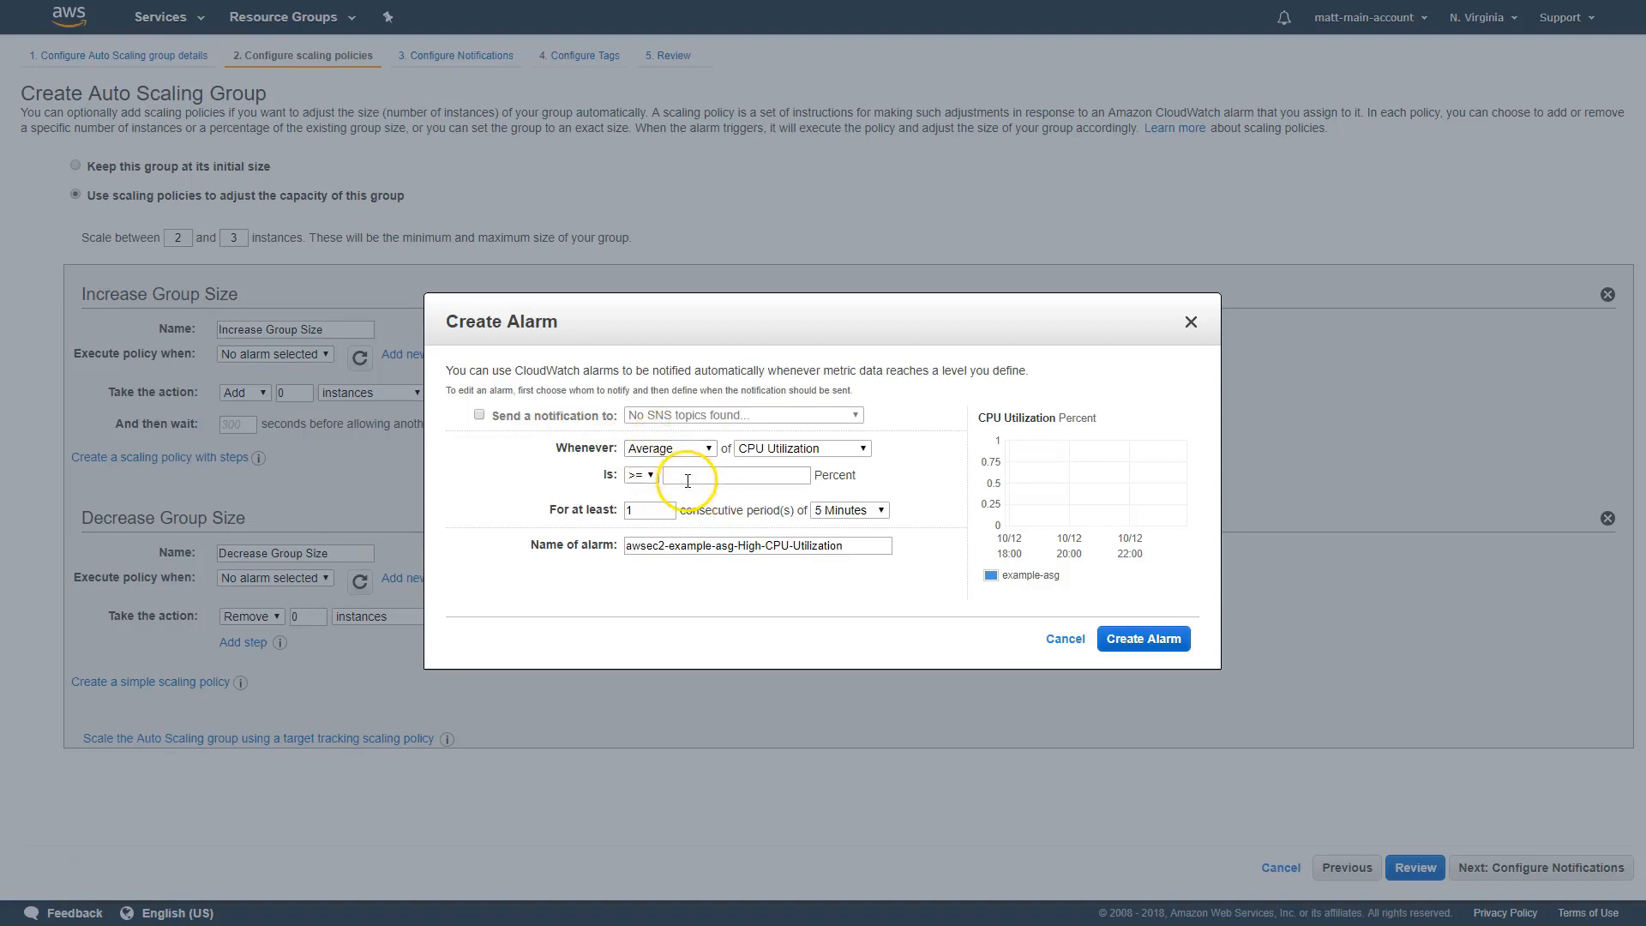
left_click(685, 450)
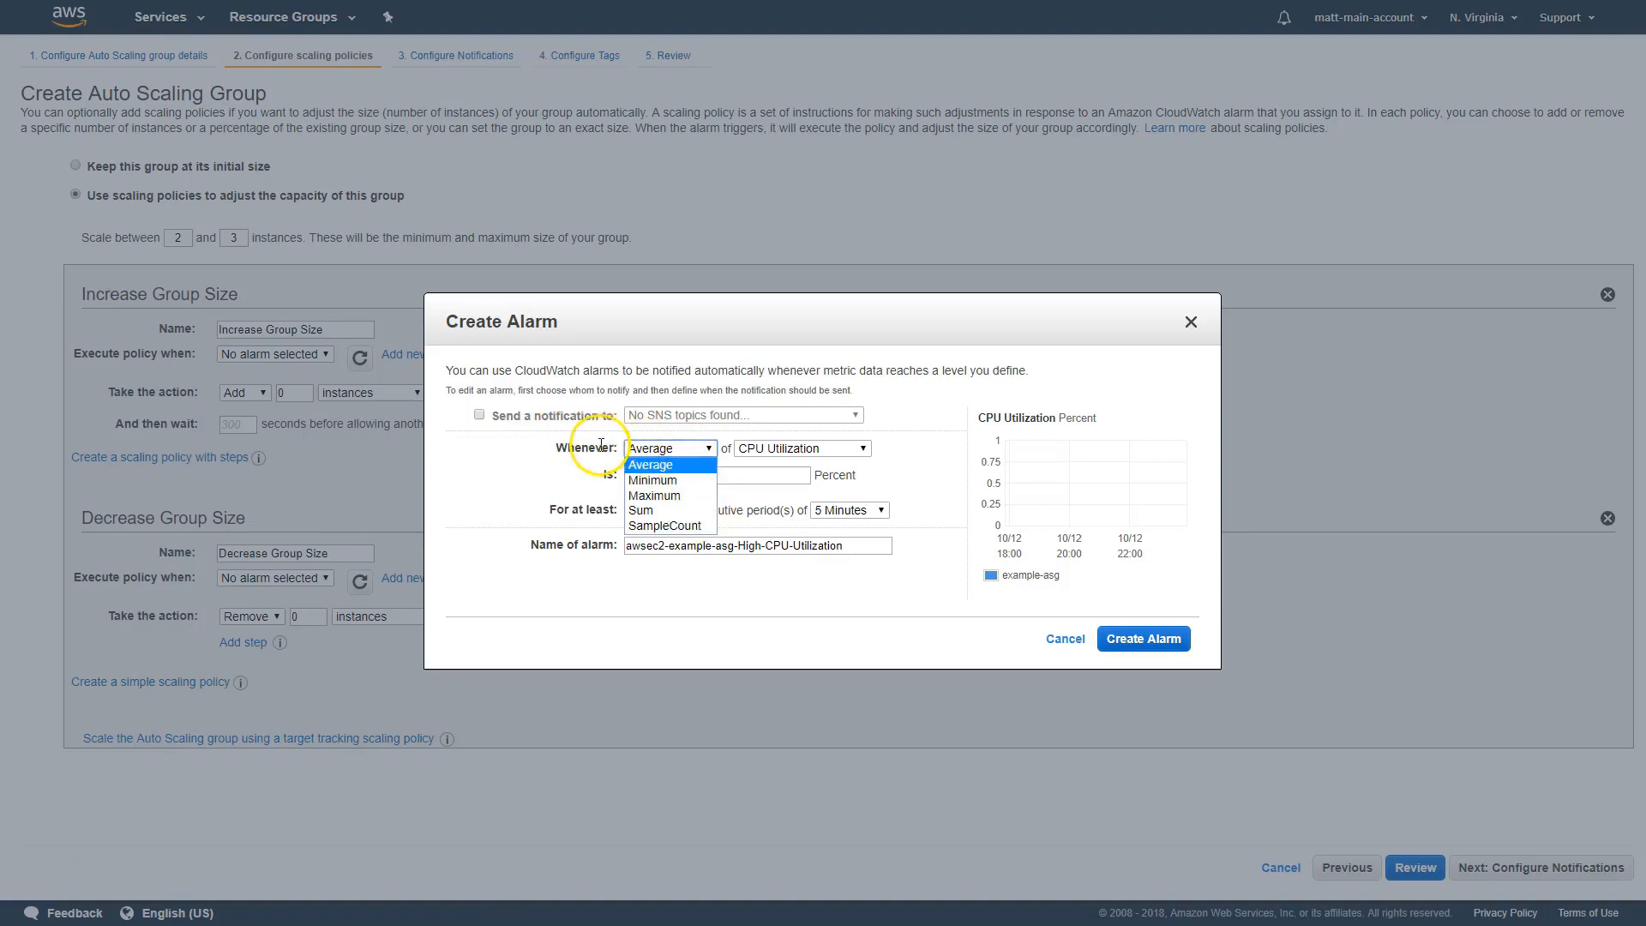
left_click(652, 463)
left_click(771, 448)
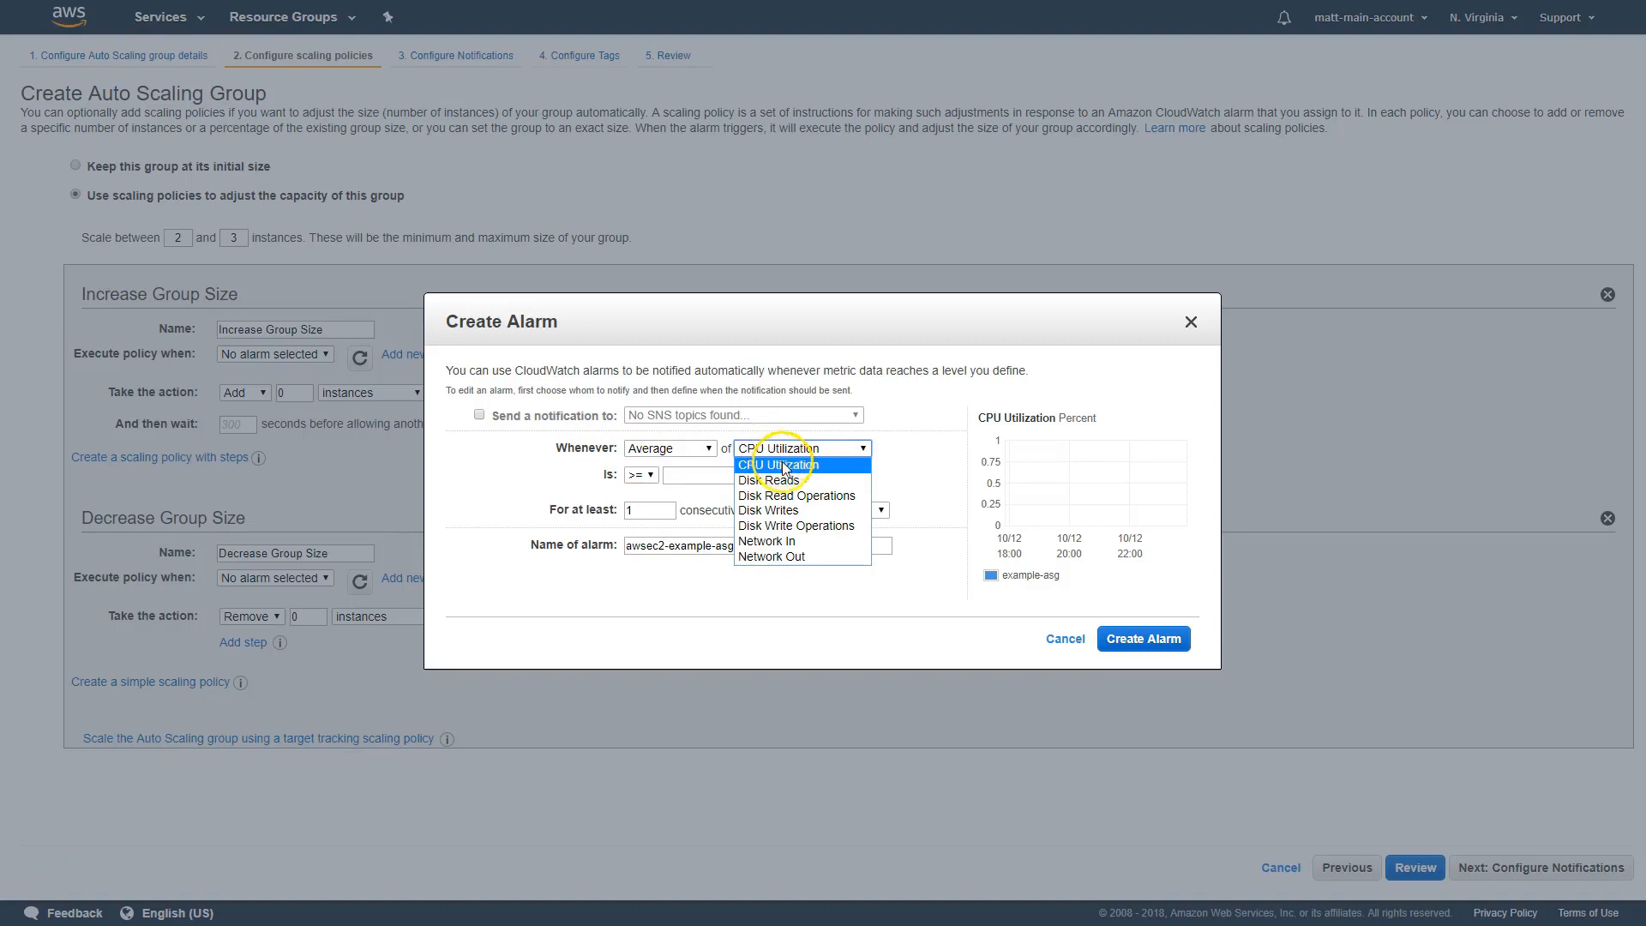
left_click(782, 461)
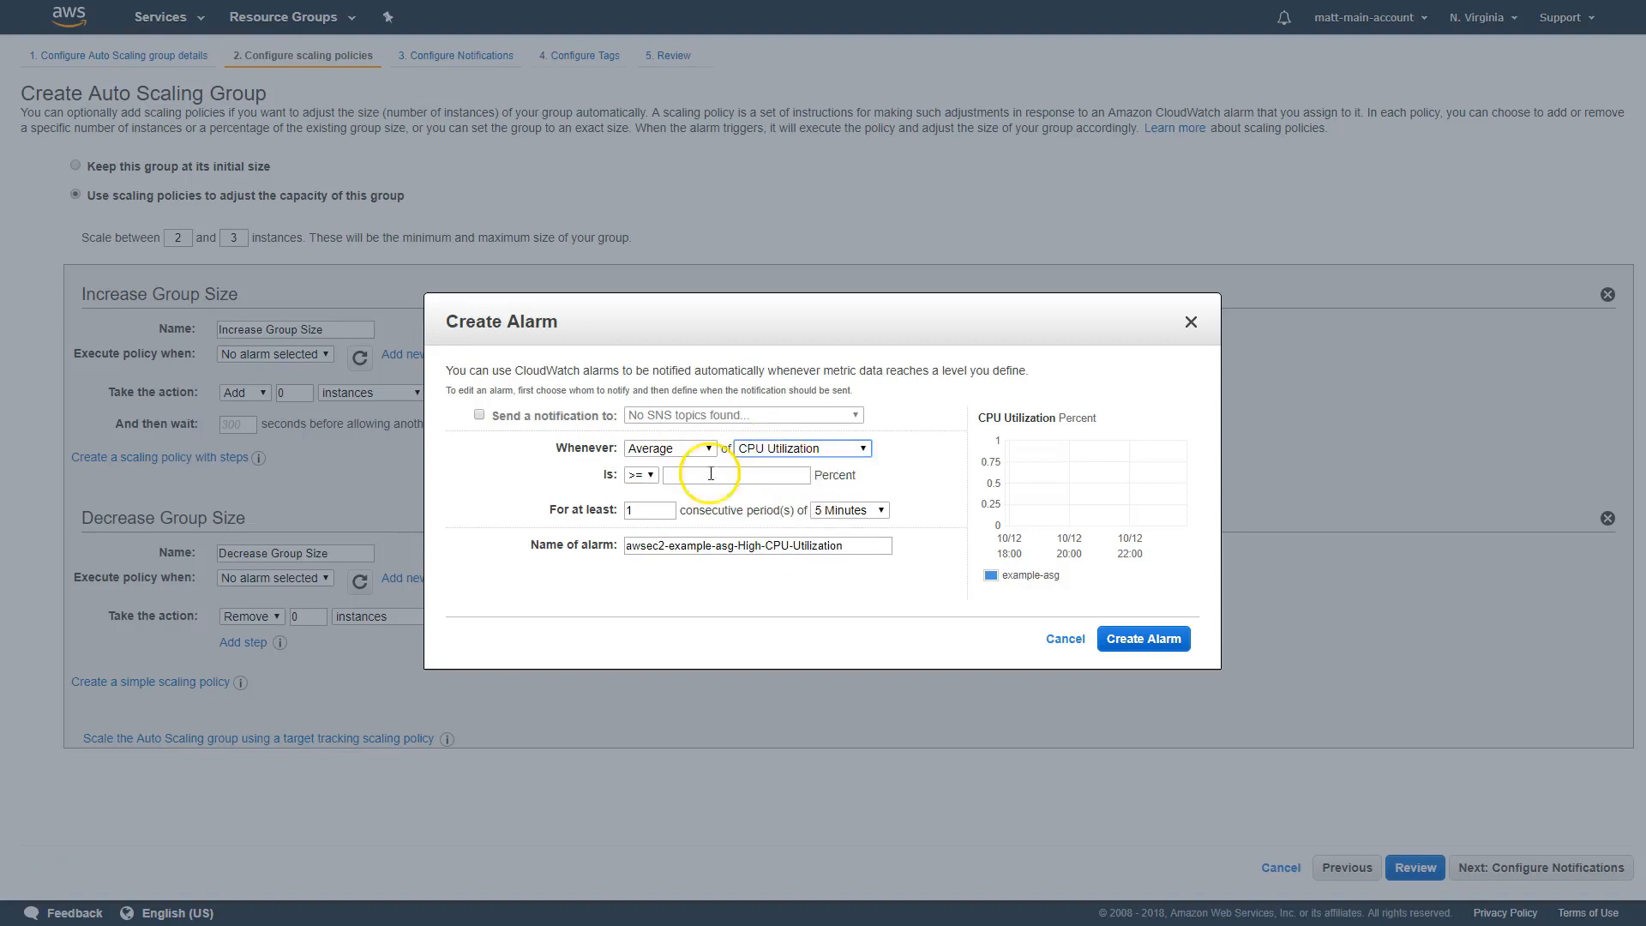
Create the increase alarm with a threshold of >= 75 percent for 1 consecutive period of 15 minutes
left_click(639, 476)
left_click(640, 478)
left_click(733, 477)
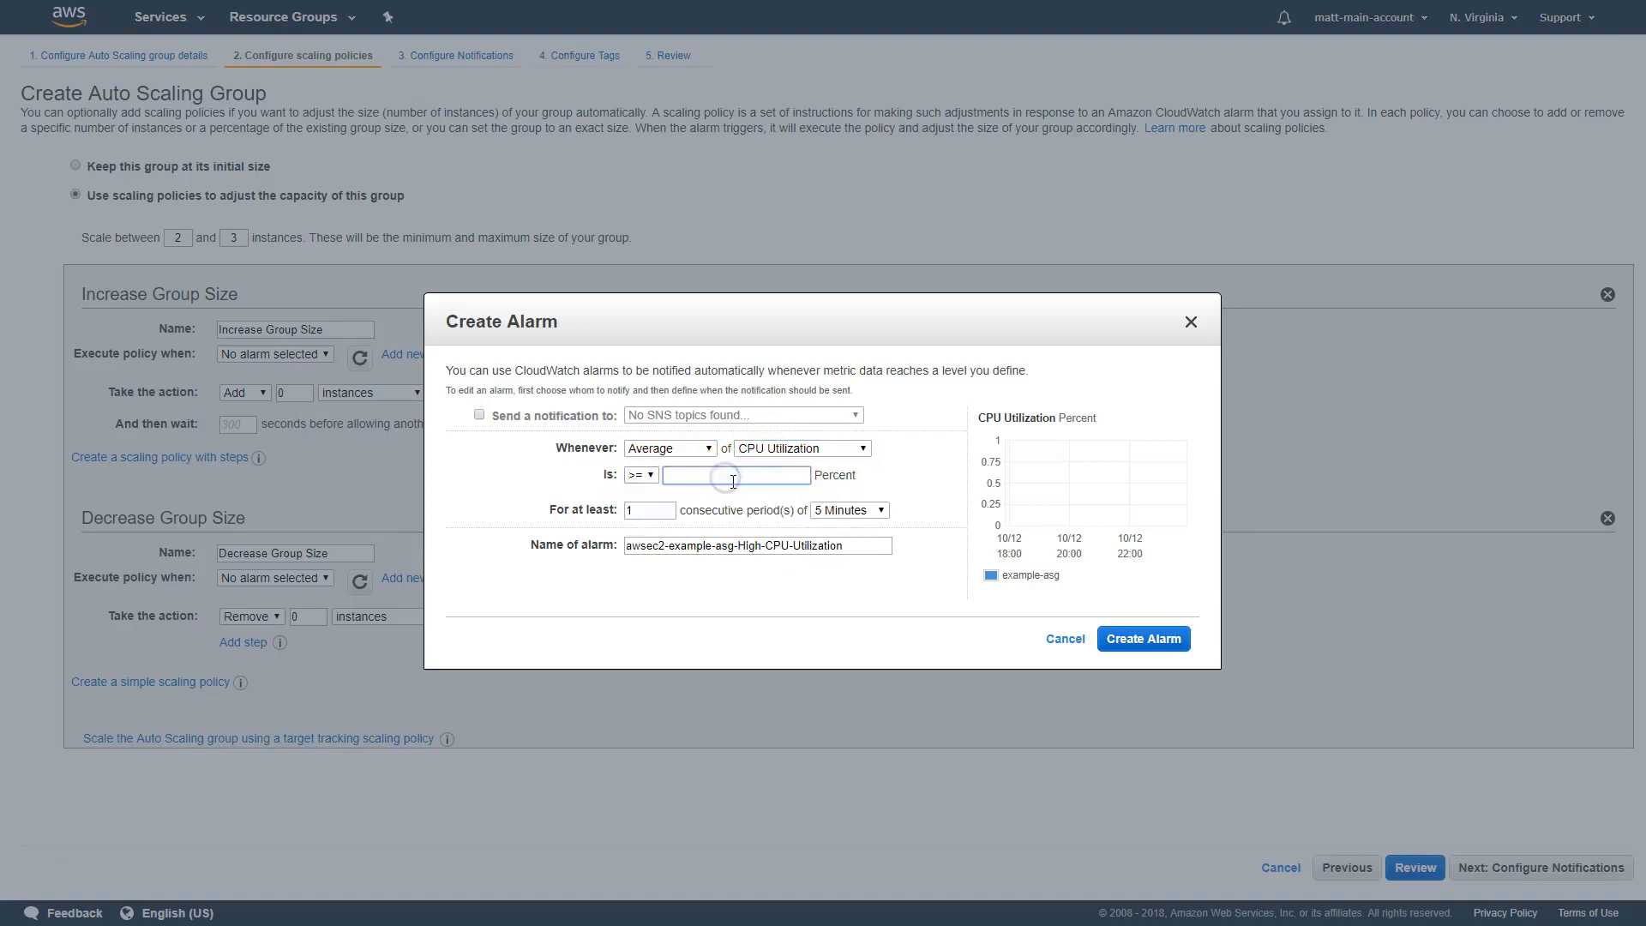
type("75")
left_click(836, 510)
left_click(840, 540)
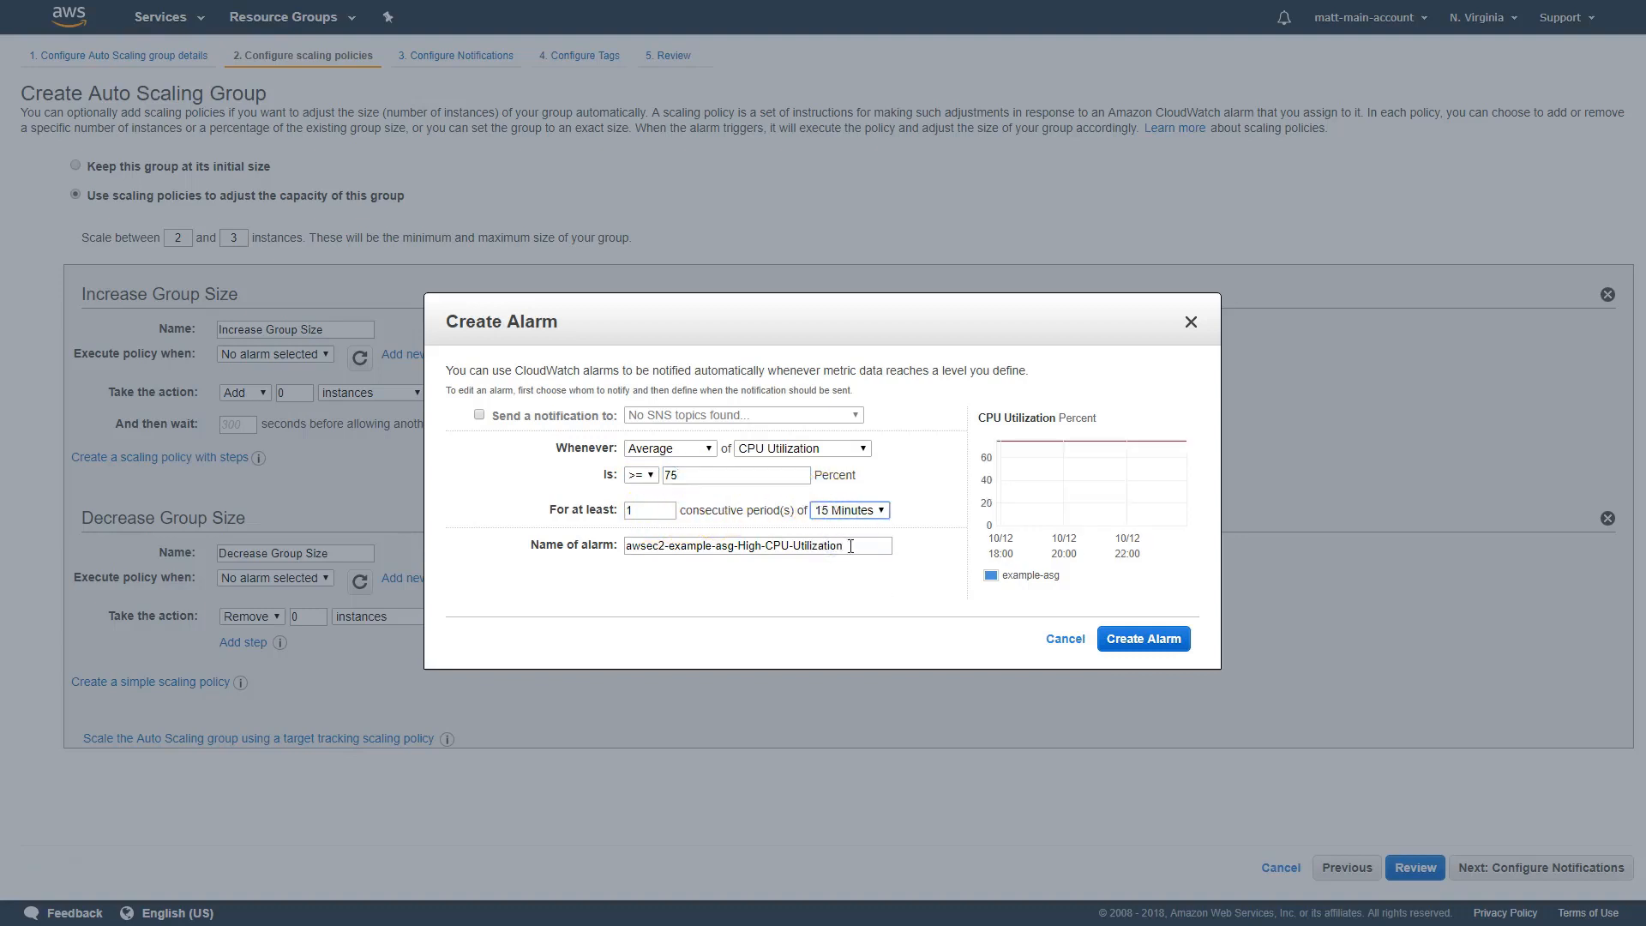
left_click_drag(857, 546, 754, 613)
left_click(1145, 639)
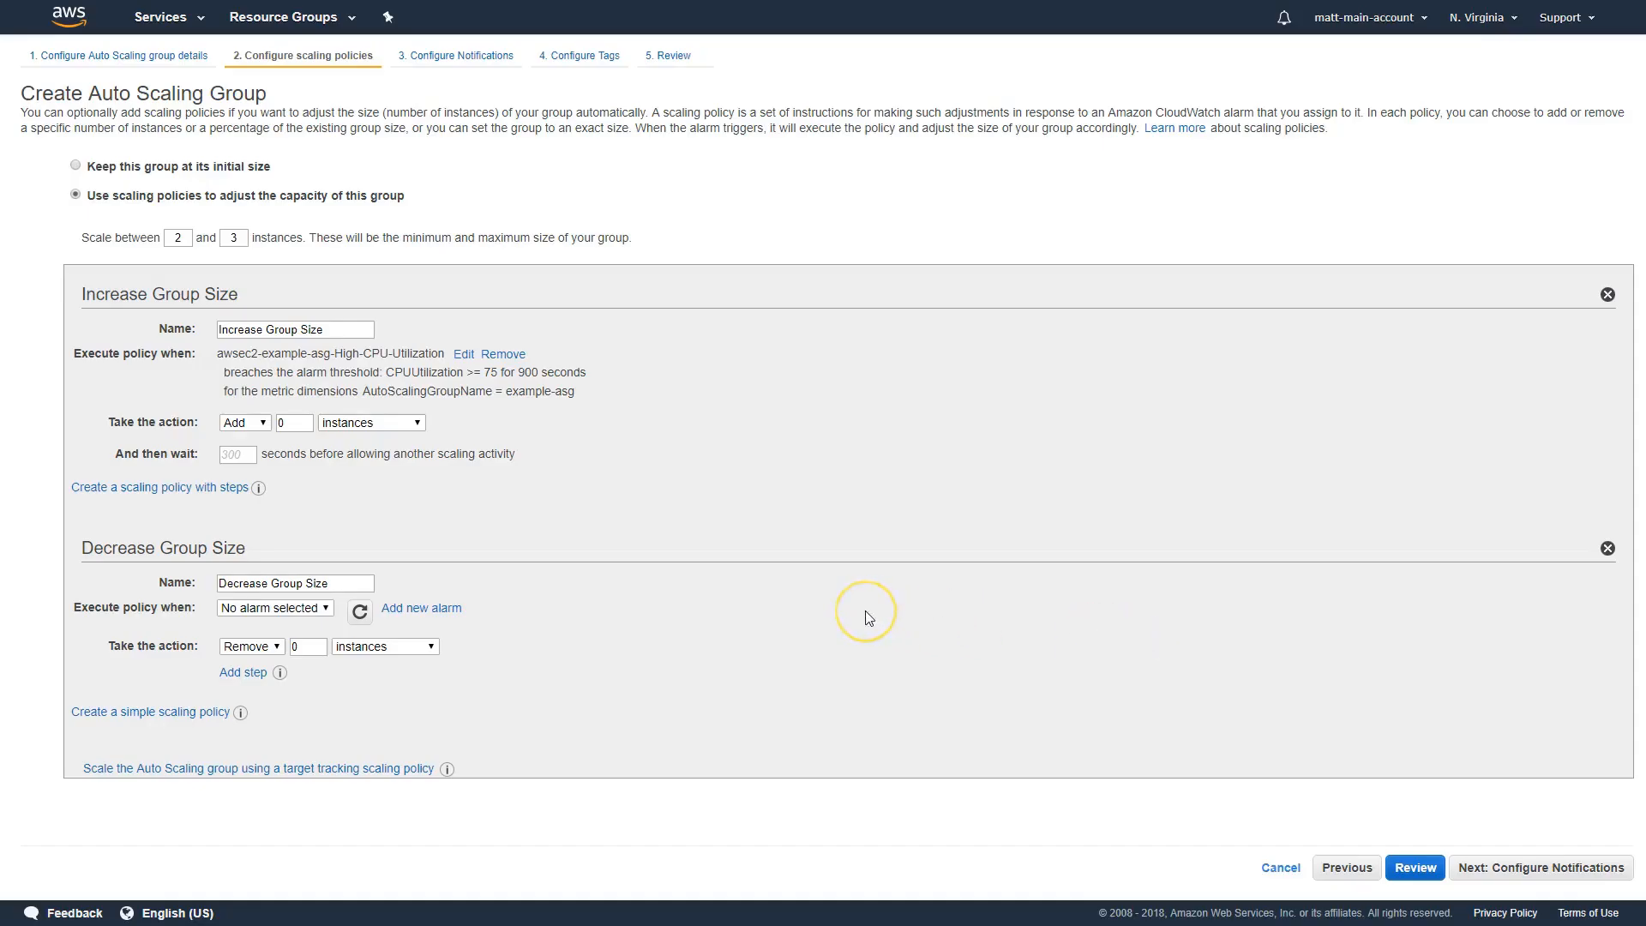
Set the Increase Group Size policy to add 1 instance and wait 300 seconds before another scaling activity
left_click(601, 496)
left_click(306, 423)
key("BackSpace")
type("1")
left_click(358, 455)
left_click(245, 454)
type("300")
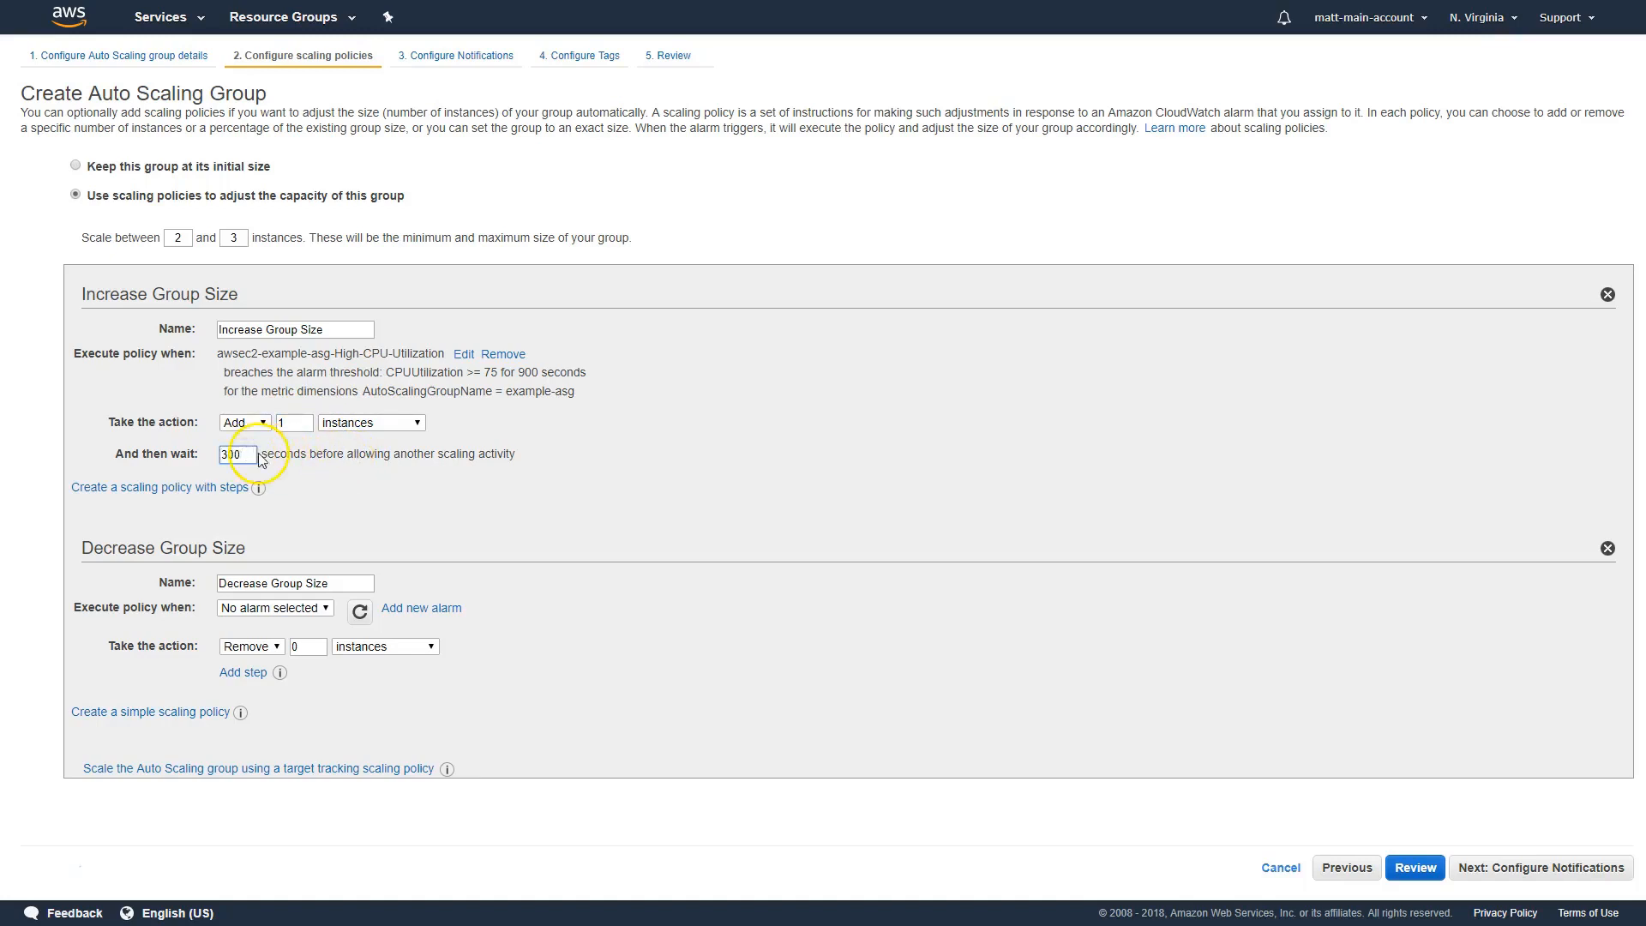
left_click(382, 483)
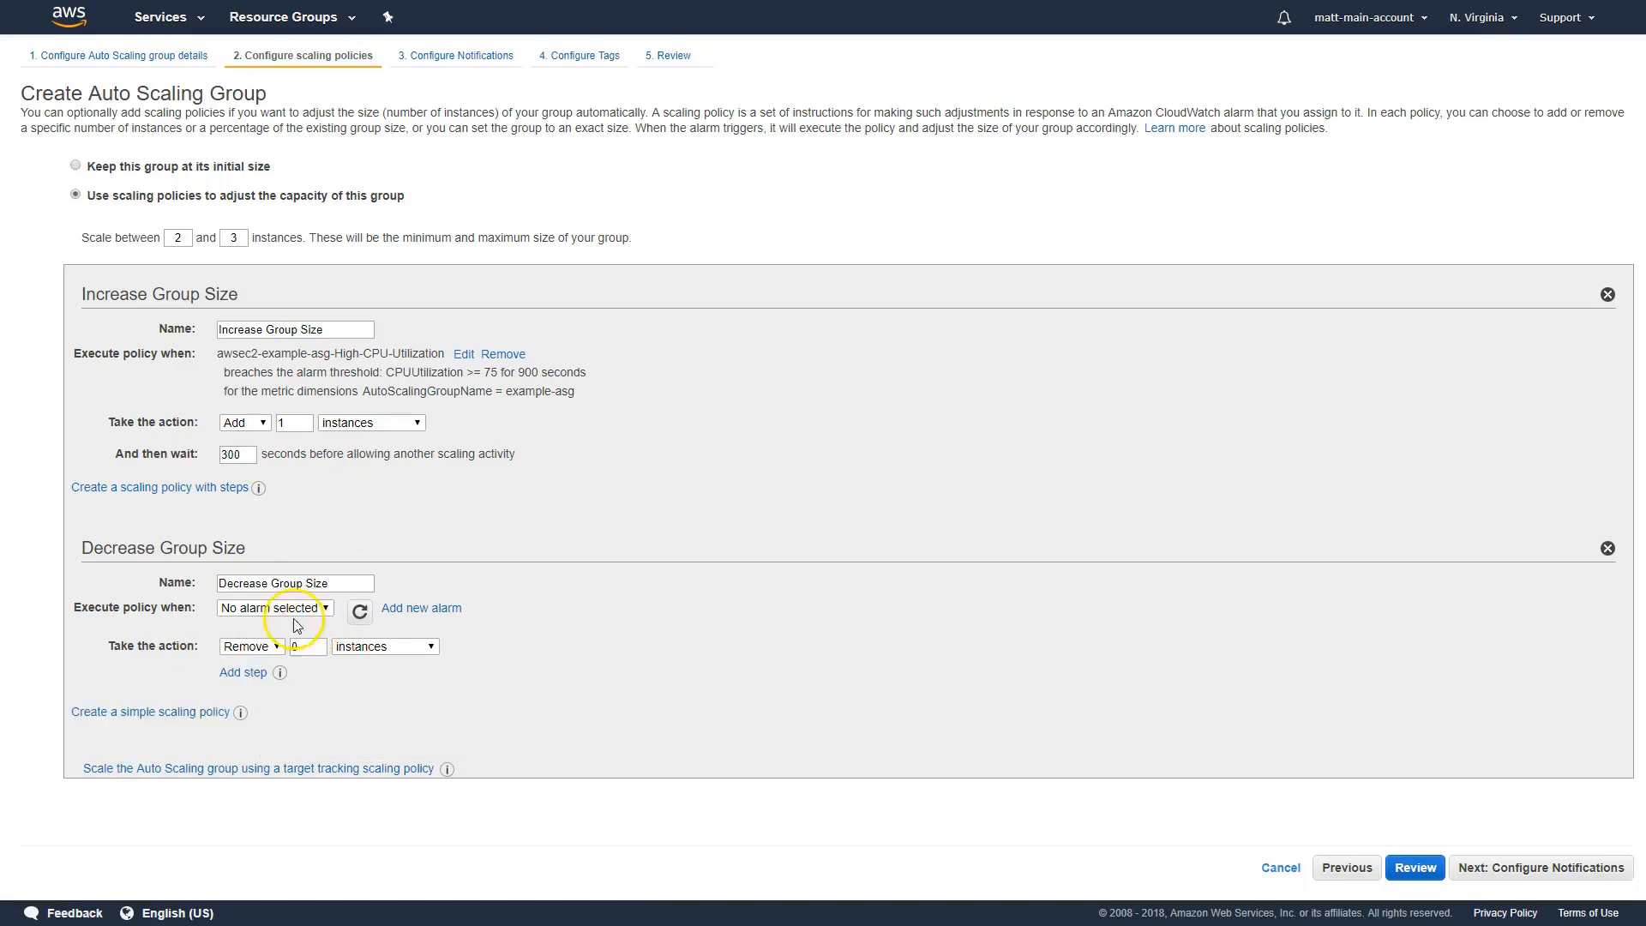
Create a Decrease Group Size alarm without notification for average CPU Utilization <= 50 percent over 1 period of 15 minutes
left_click(427, 609)
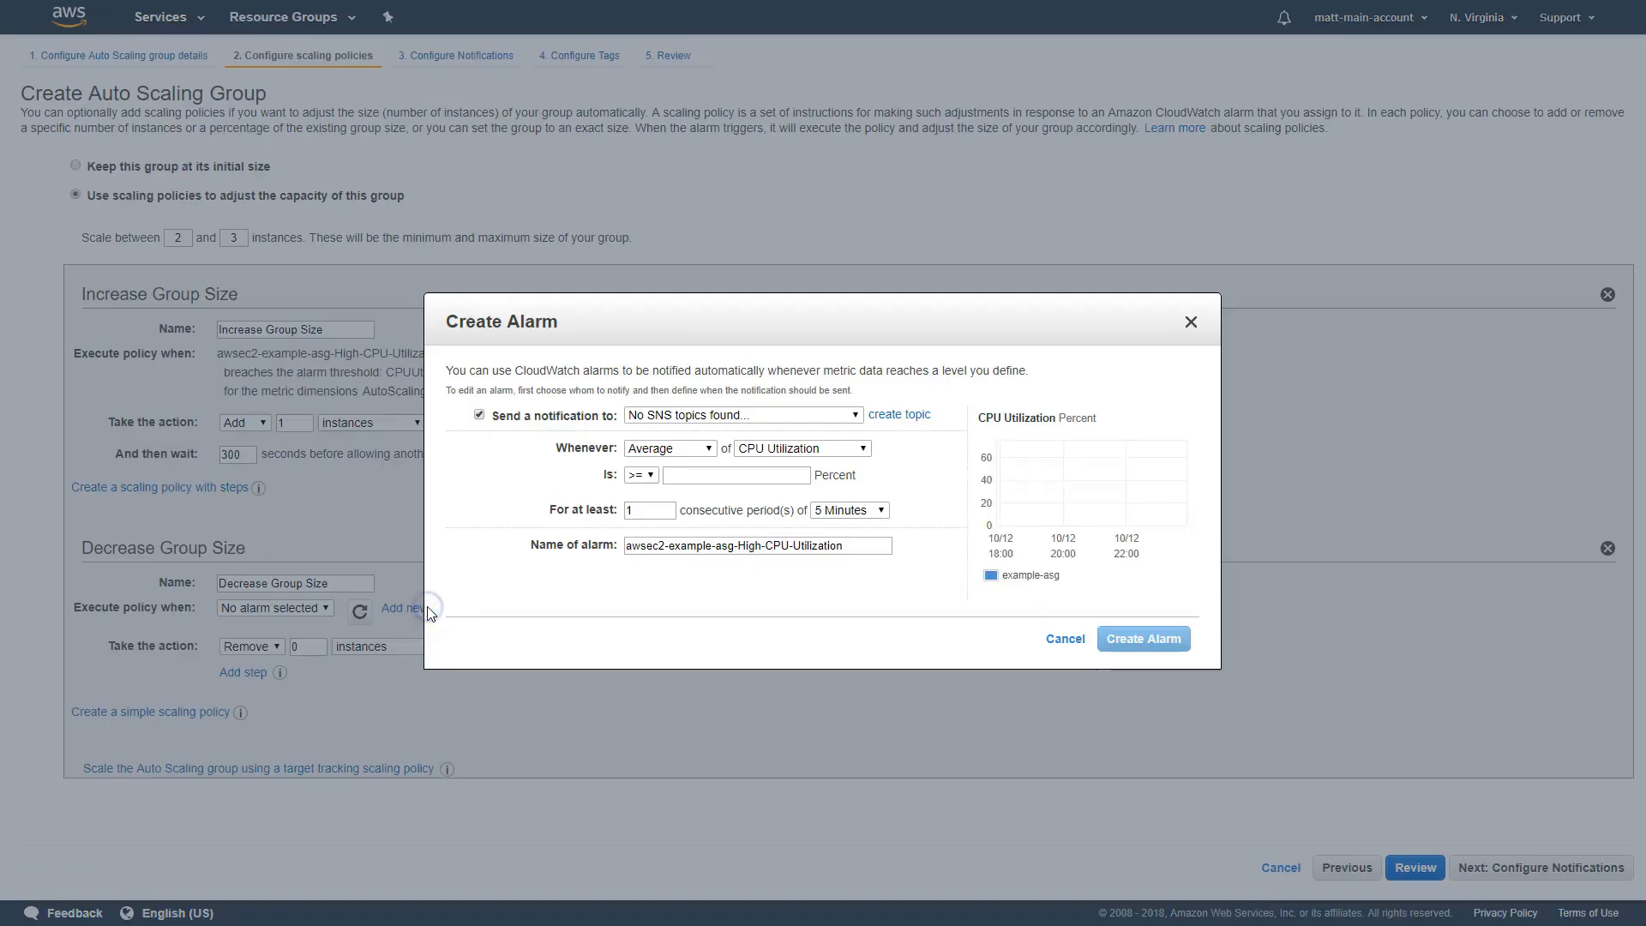
left_click(480, 416)
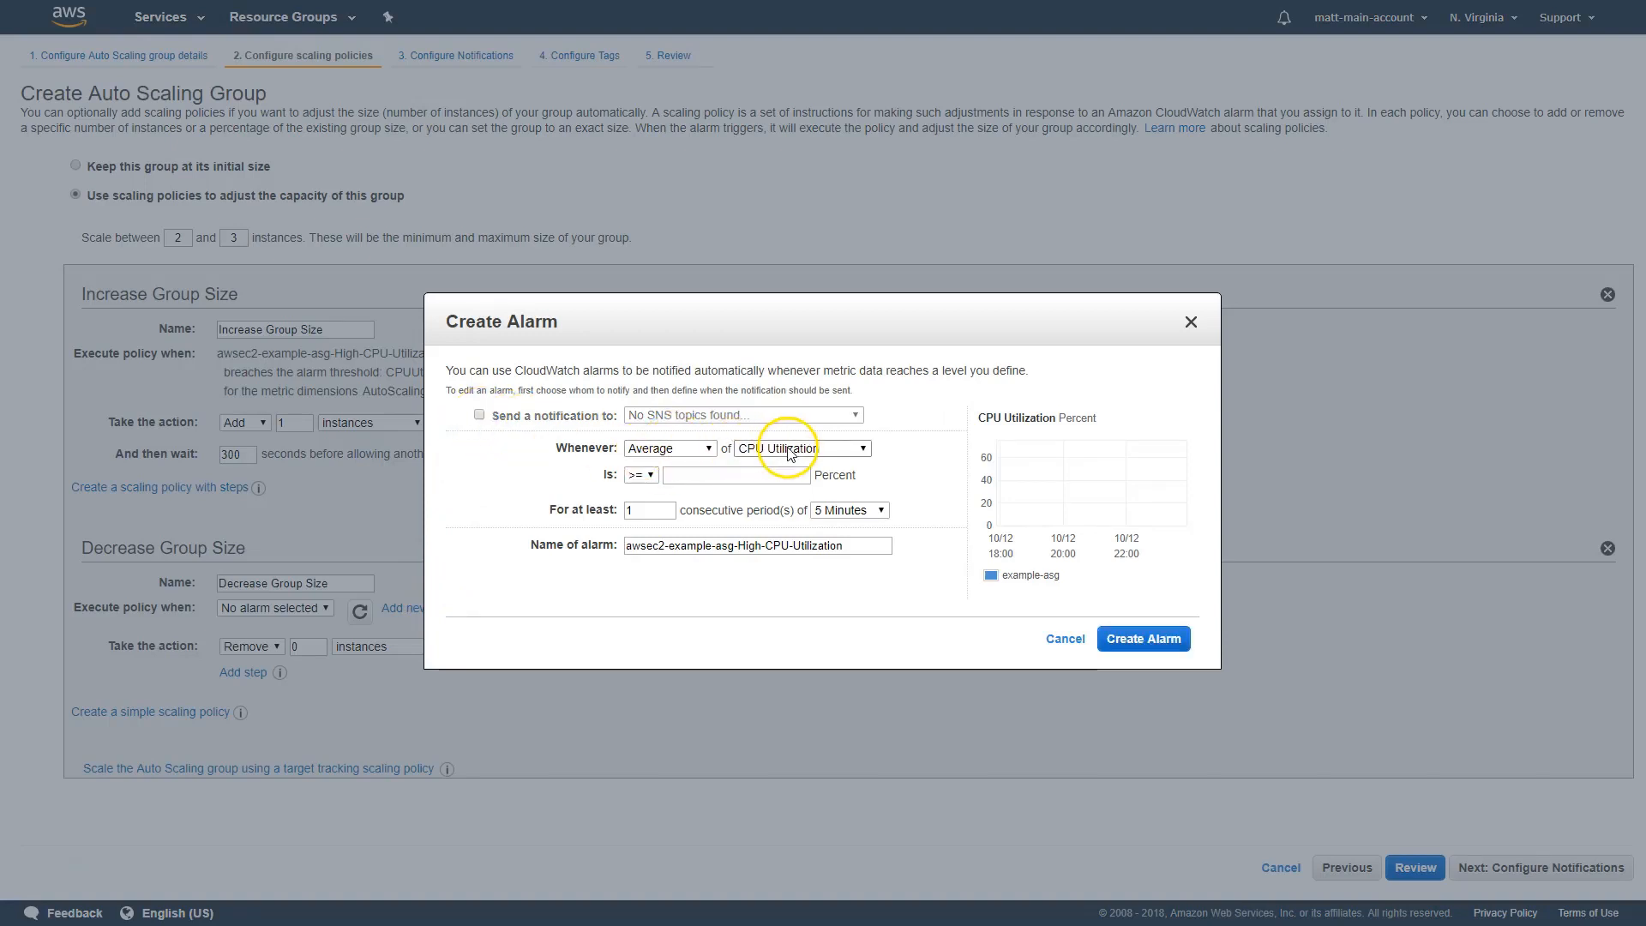
left_click(640, 475)
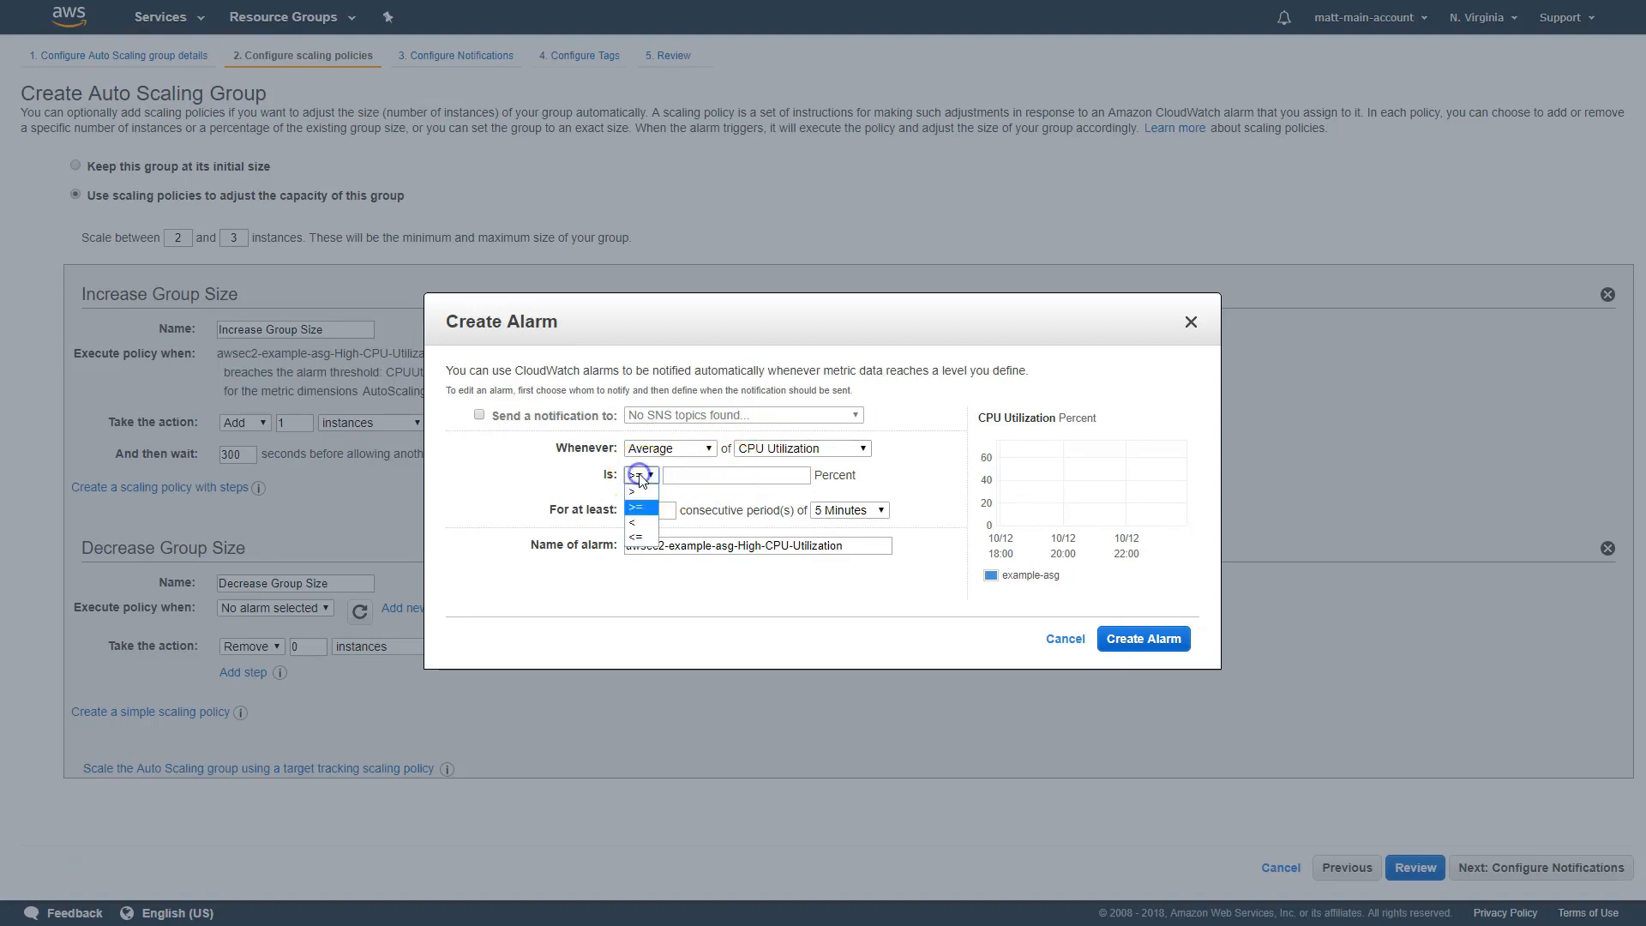
left_click(635, 537)
left_click(723, 475)
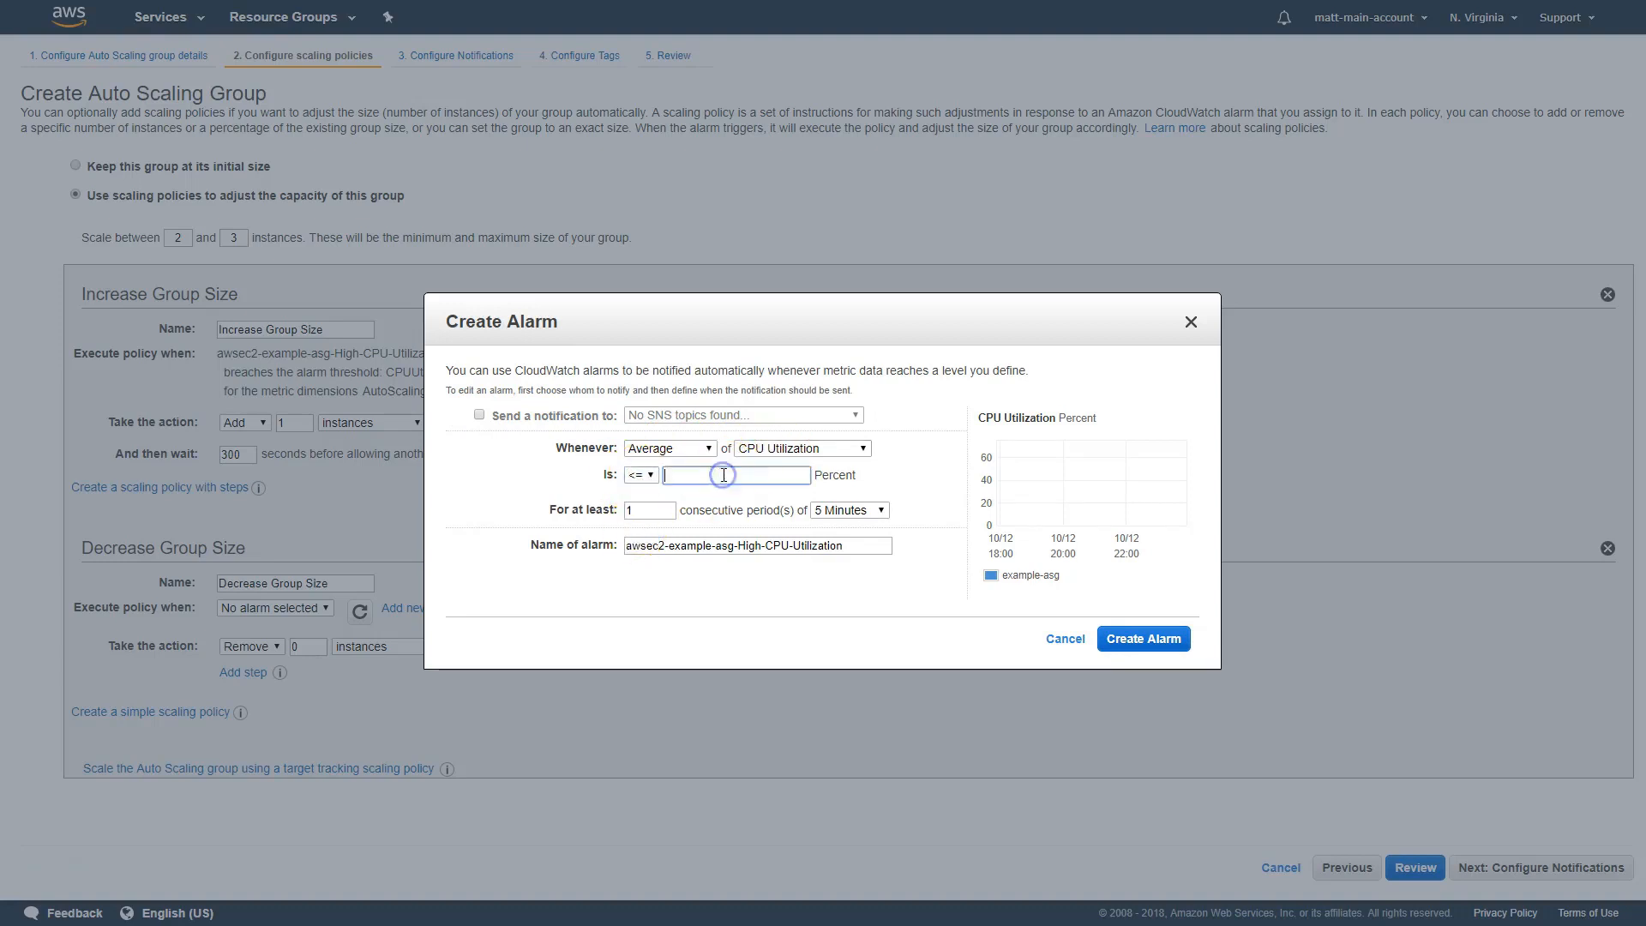
type("50")
left_click(643, 510)
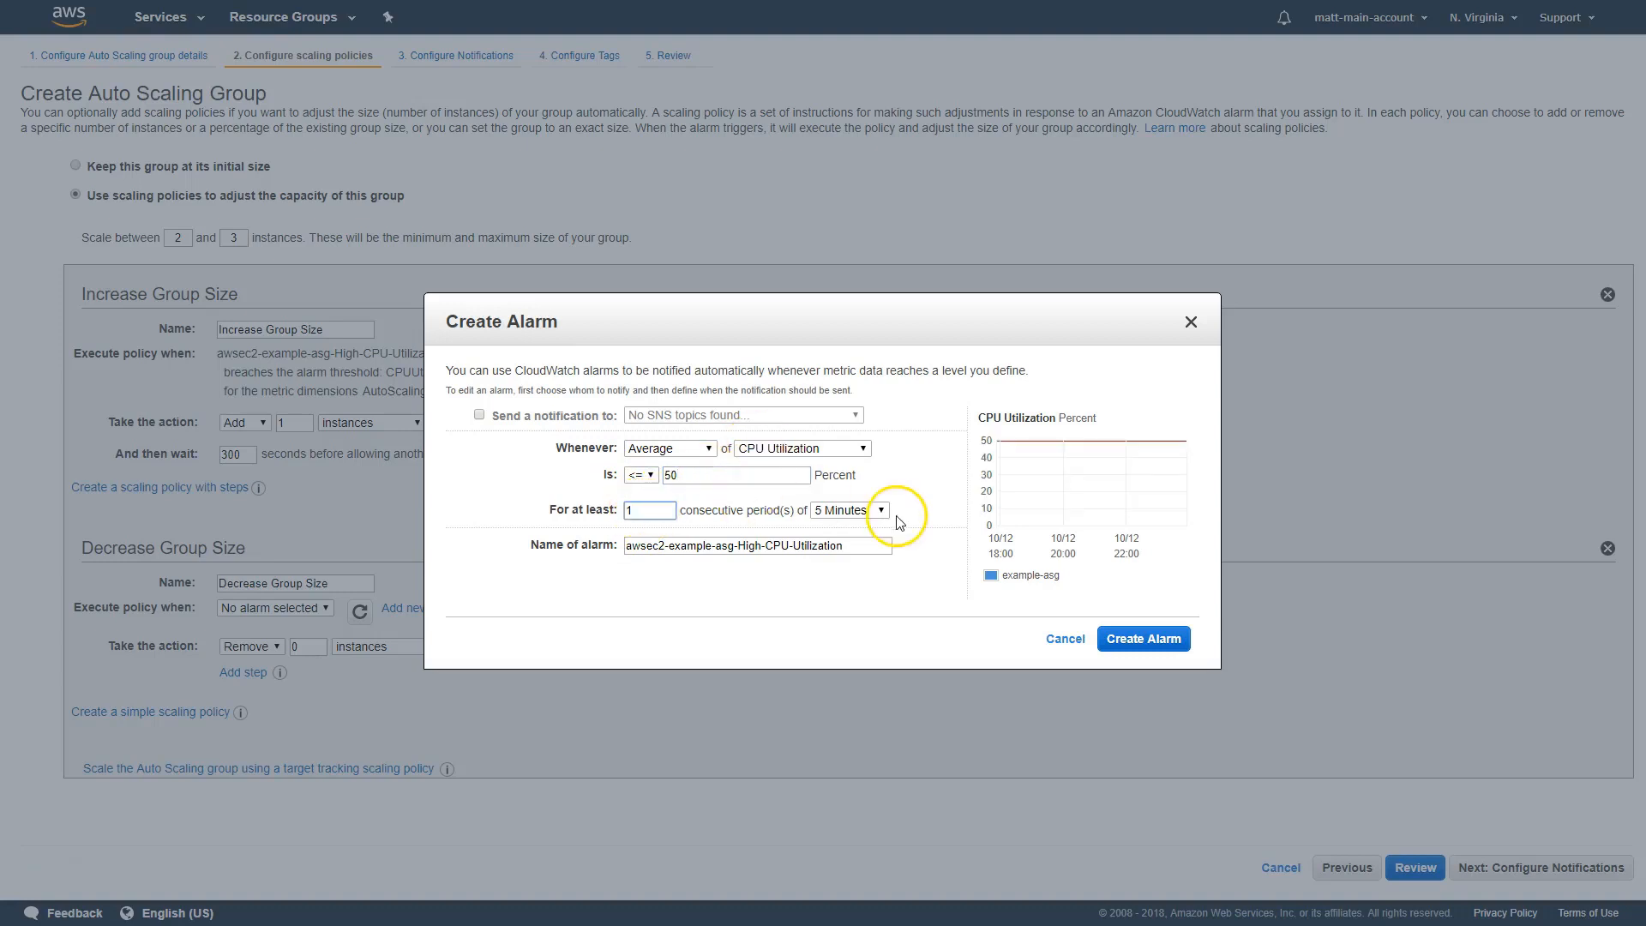
left_click(868, 509)
left_click(851, 542)
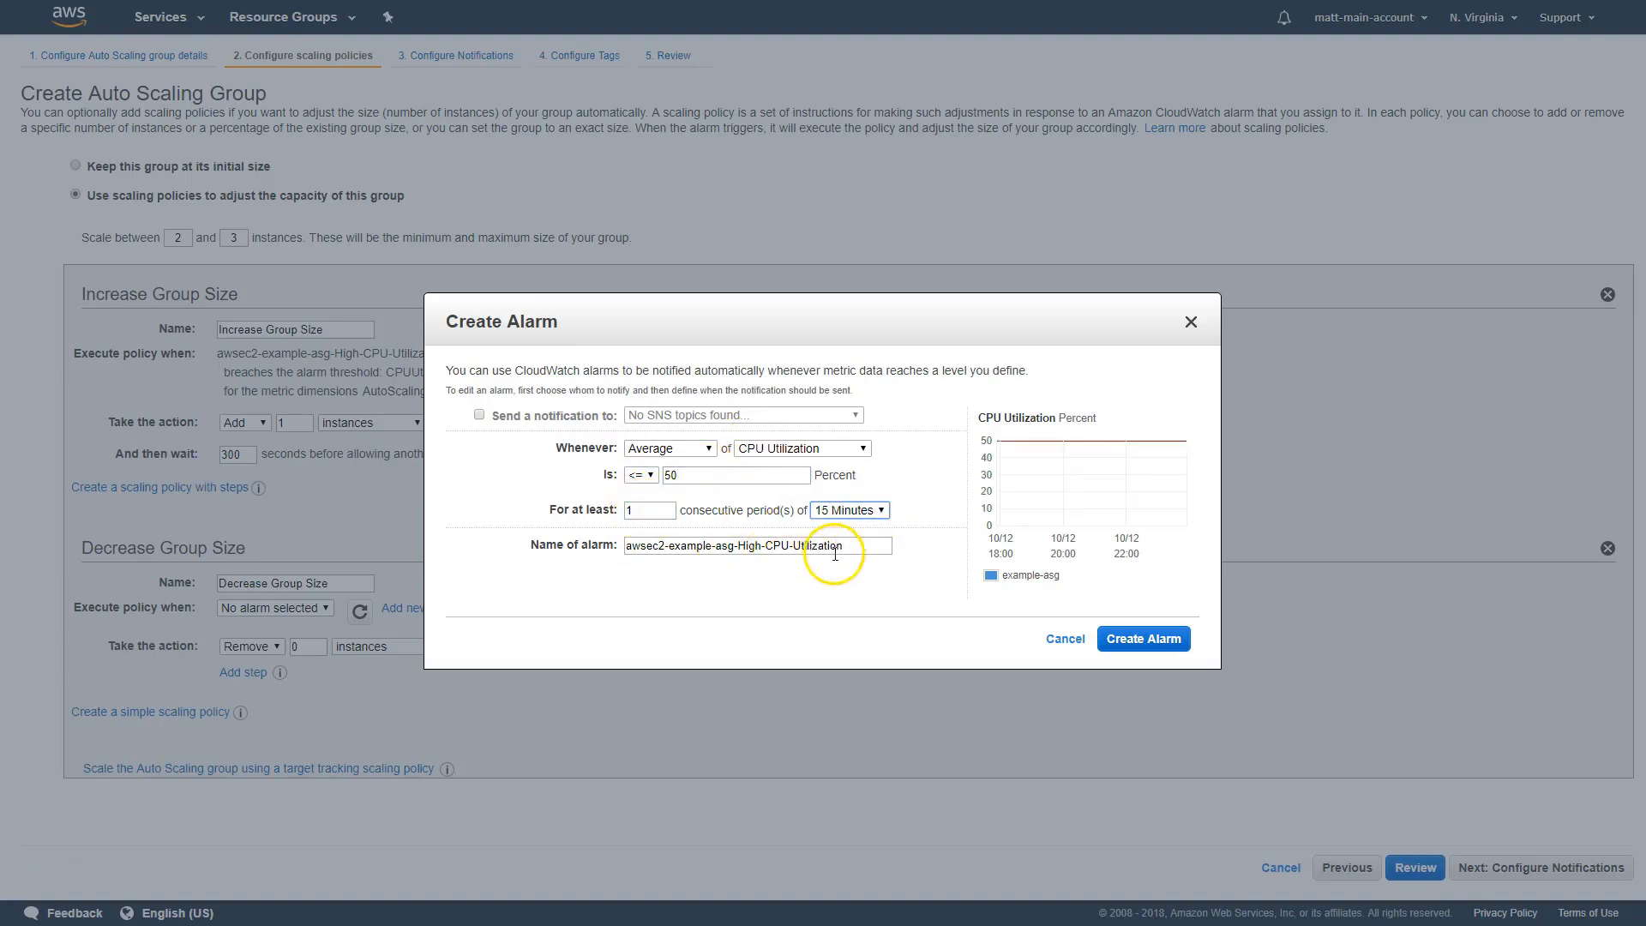
left_click(1155, 646)
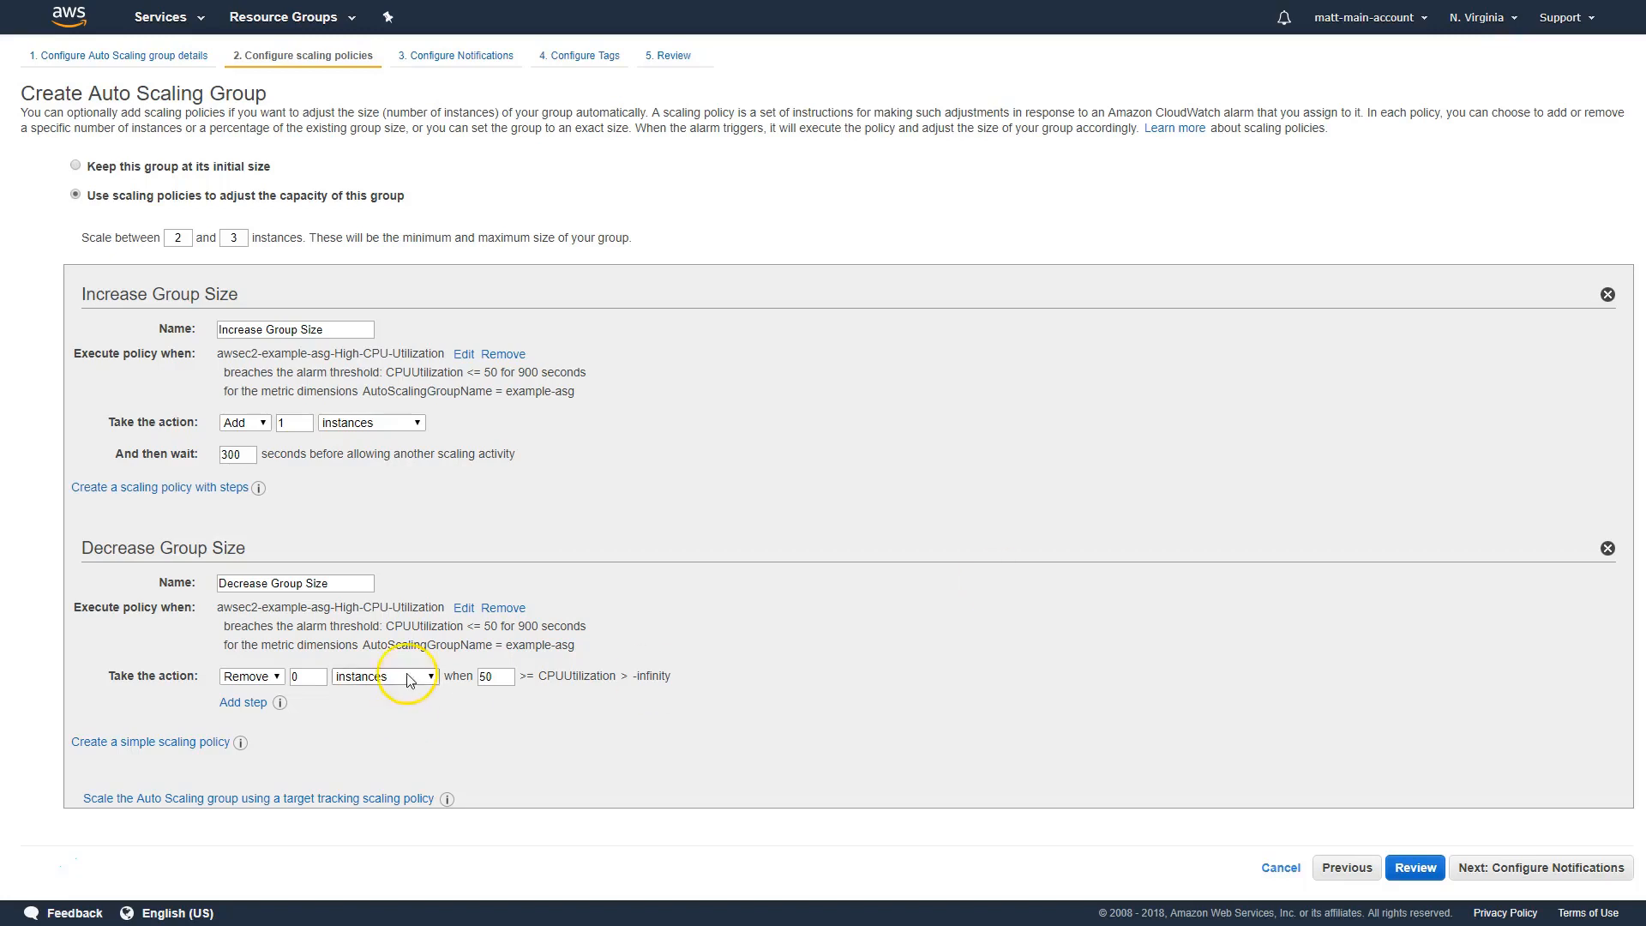
Set the Decrease Group Size policy to remove 1 instance and continue to the notification configuration
left_click(319, 682)
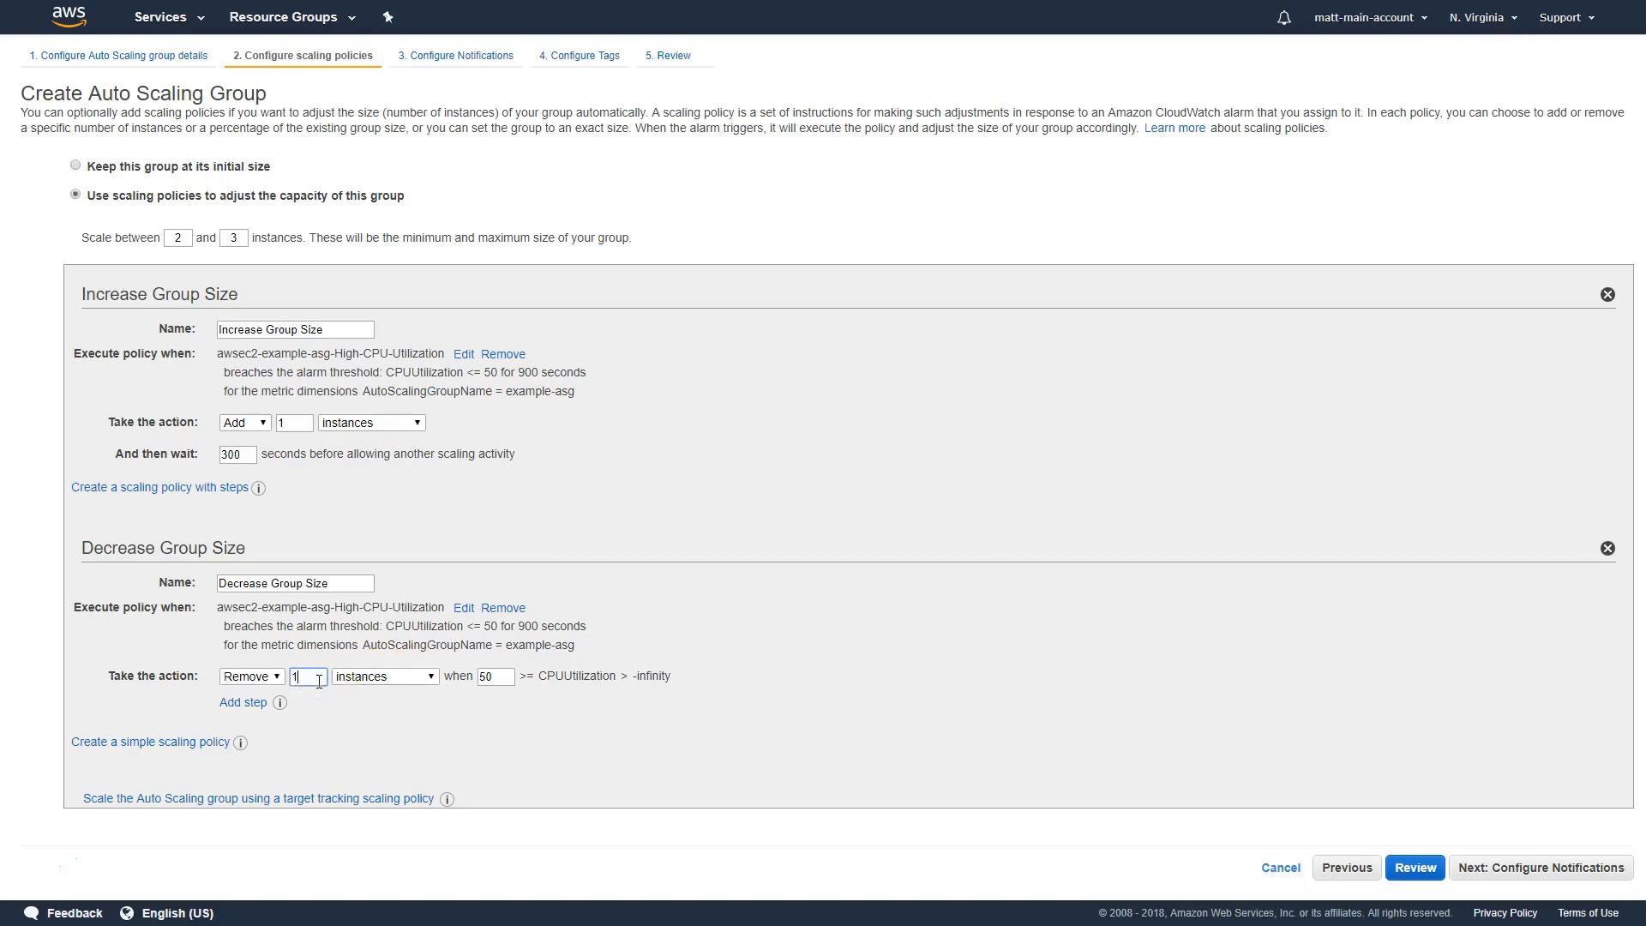
left_click(375, 699)
left_click(1464, 792)
left_click(1523, 869)
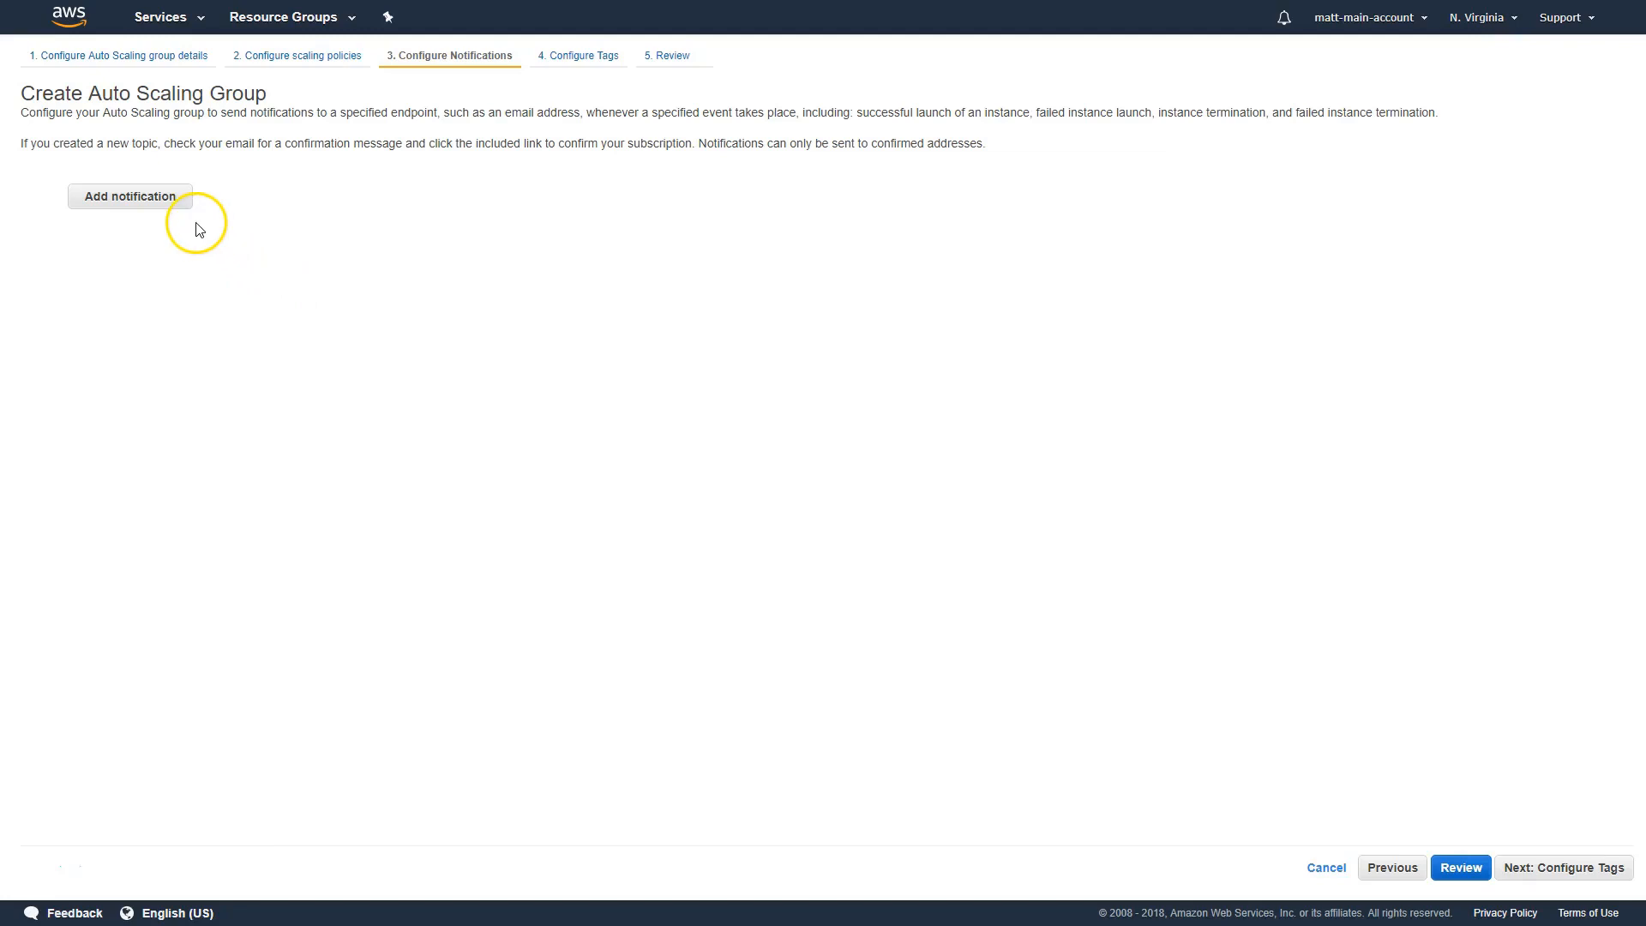
left_click(168, 201)
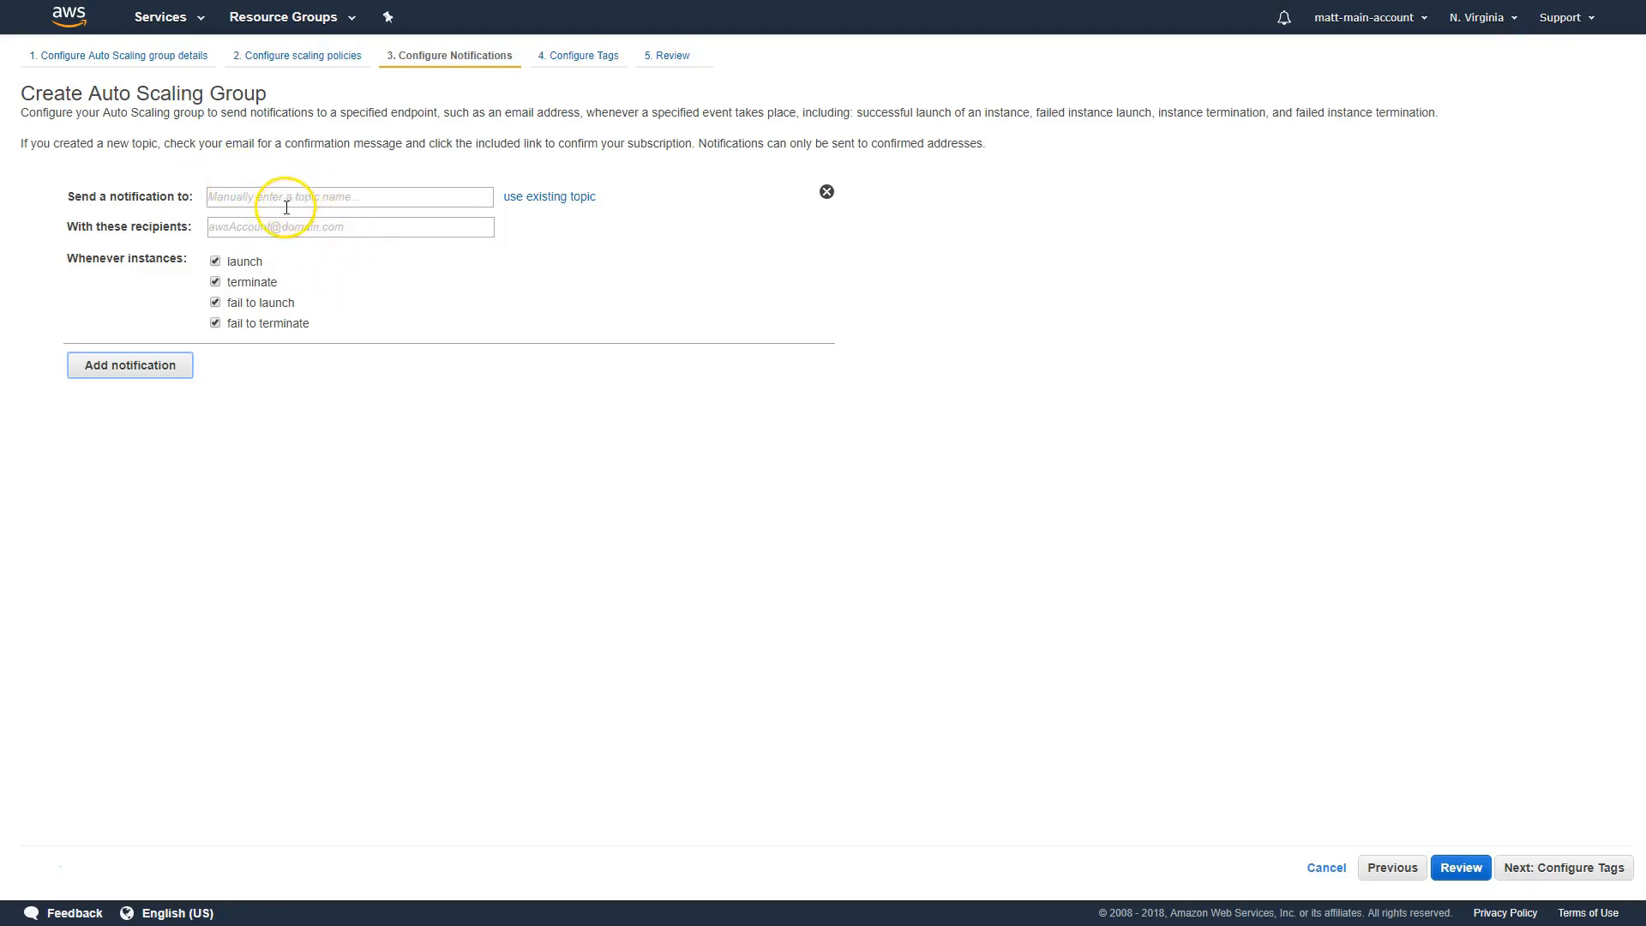
left_click(532, 197)
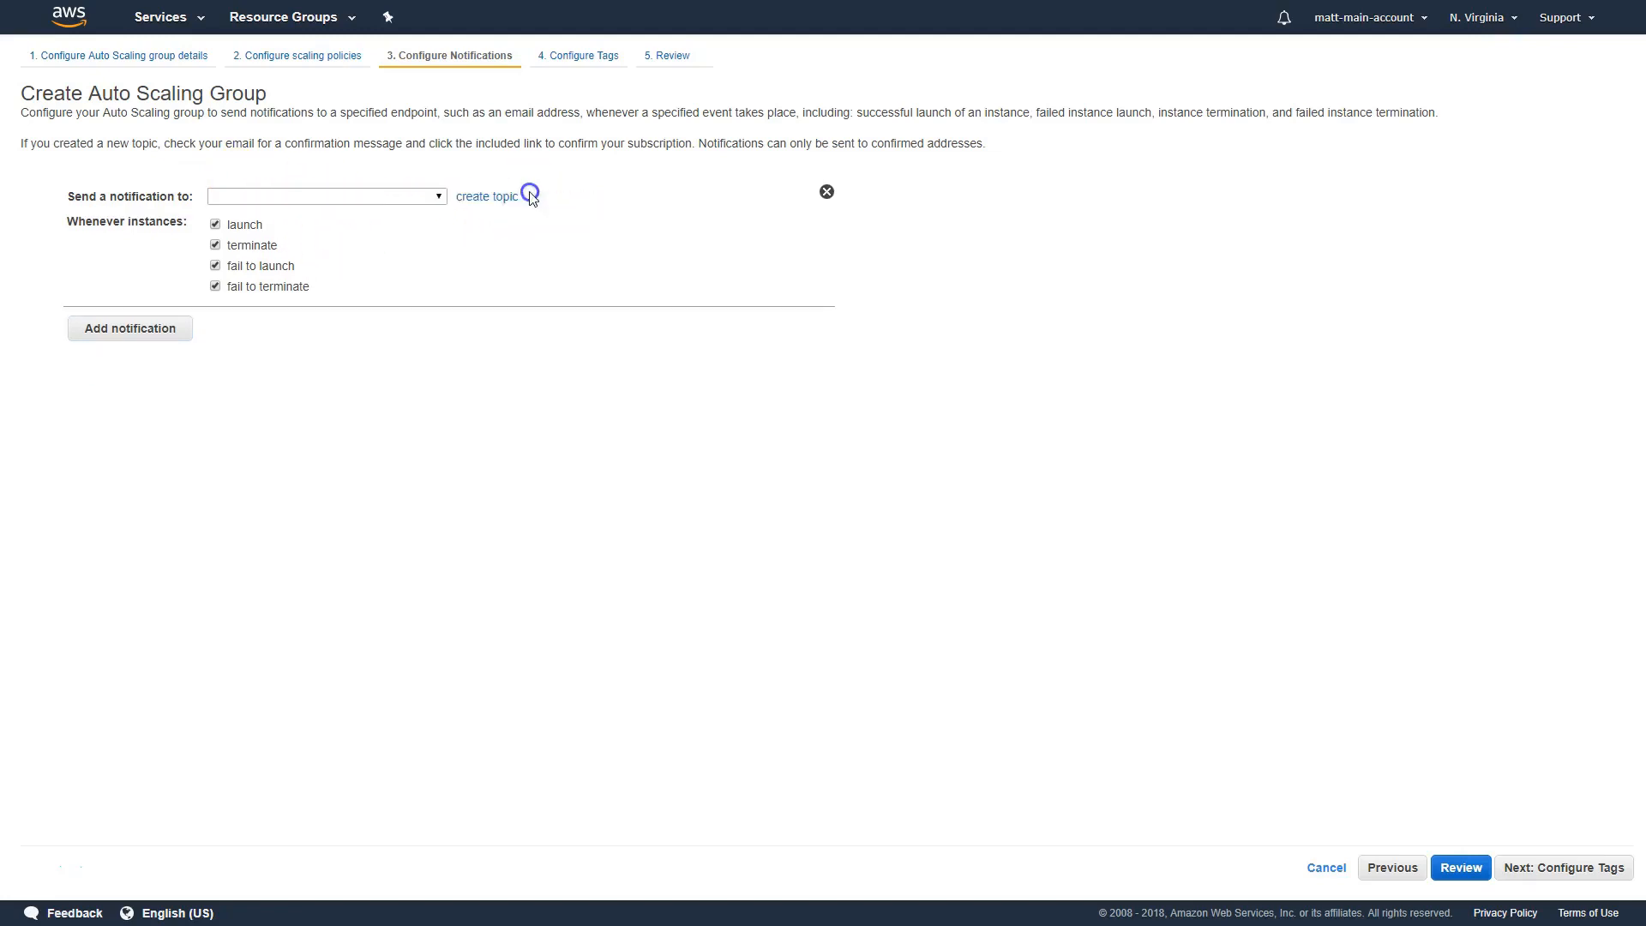
left_click(408, 198)
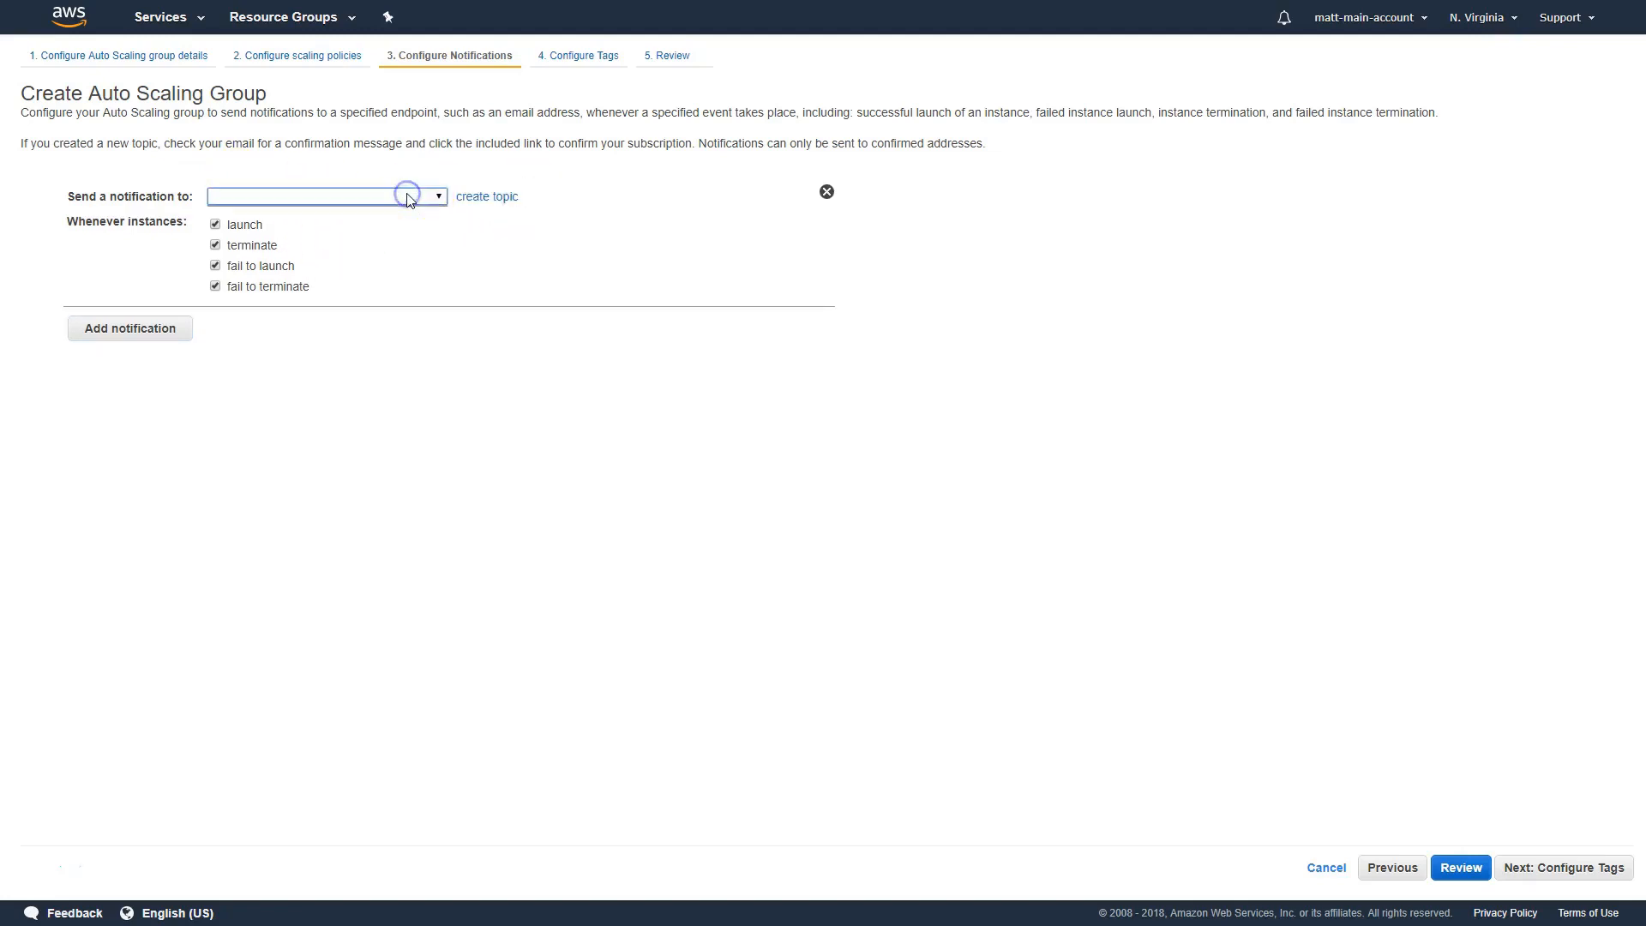
left_click(828, 193)
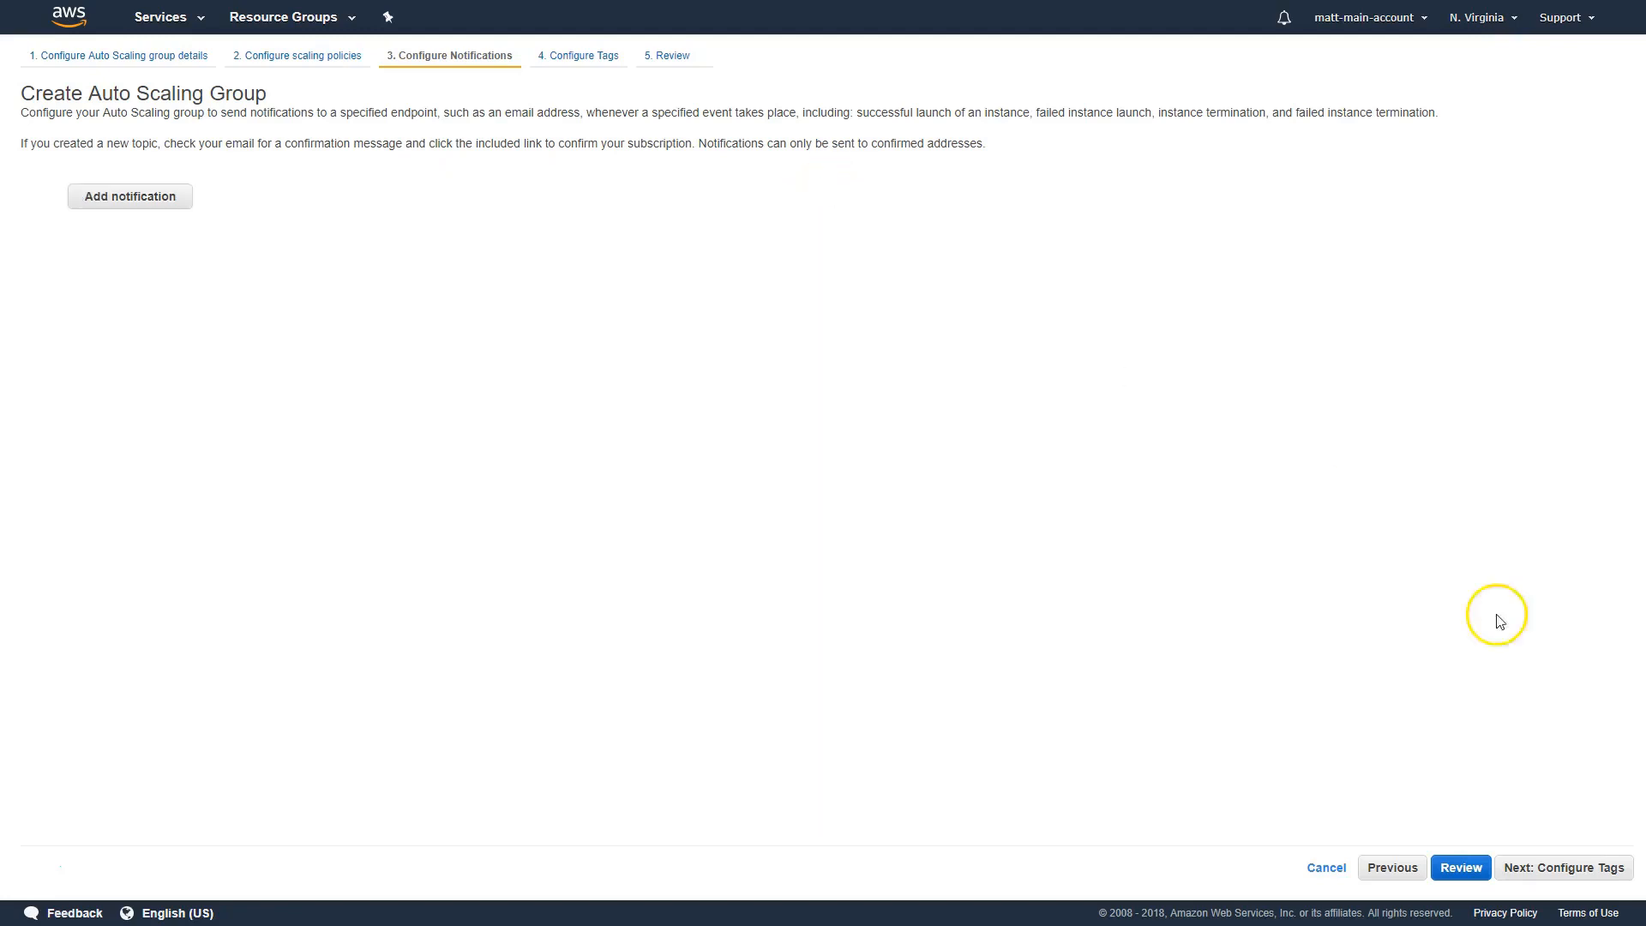
Skip notifications, tag the Auto Scaling group with Name = example-asg, and continue to the review
left_click(1571, 869)
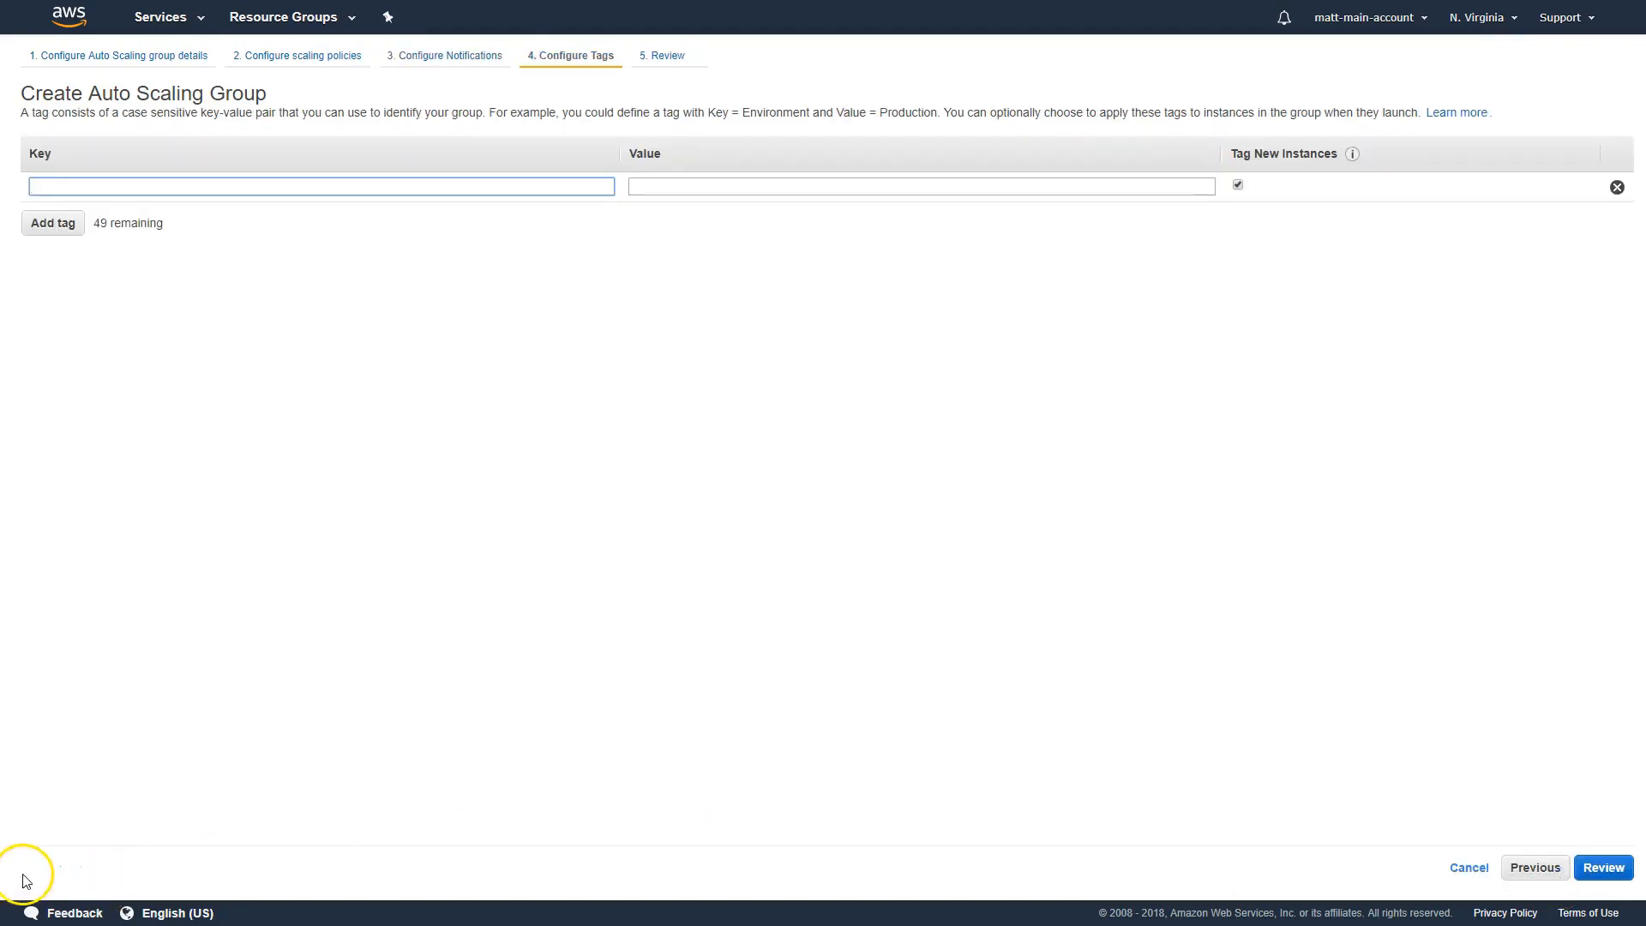
left_click(376, 186)
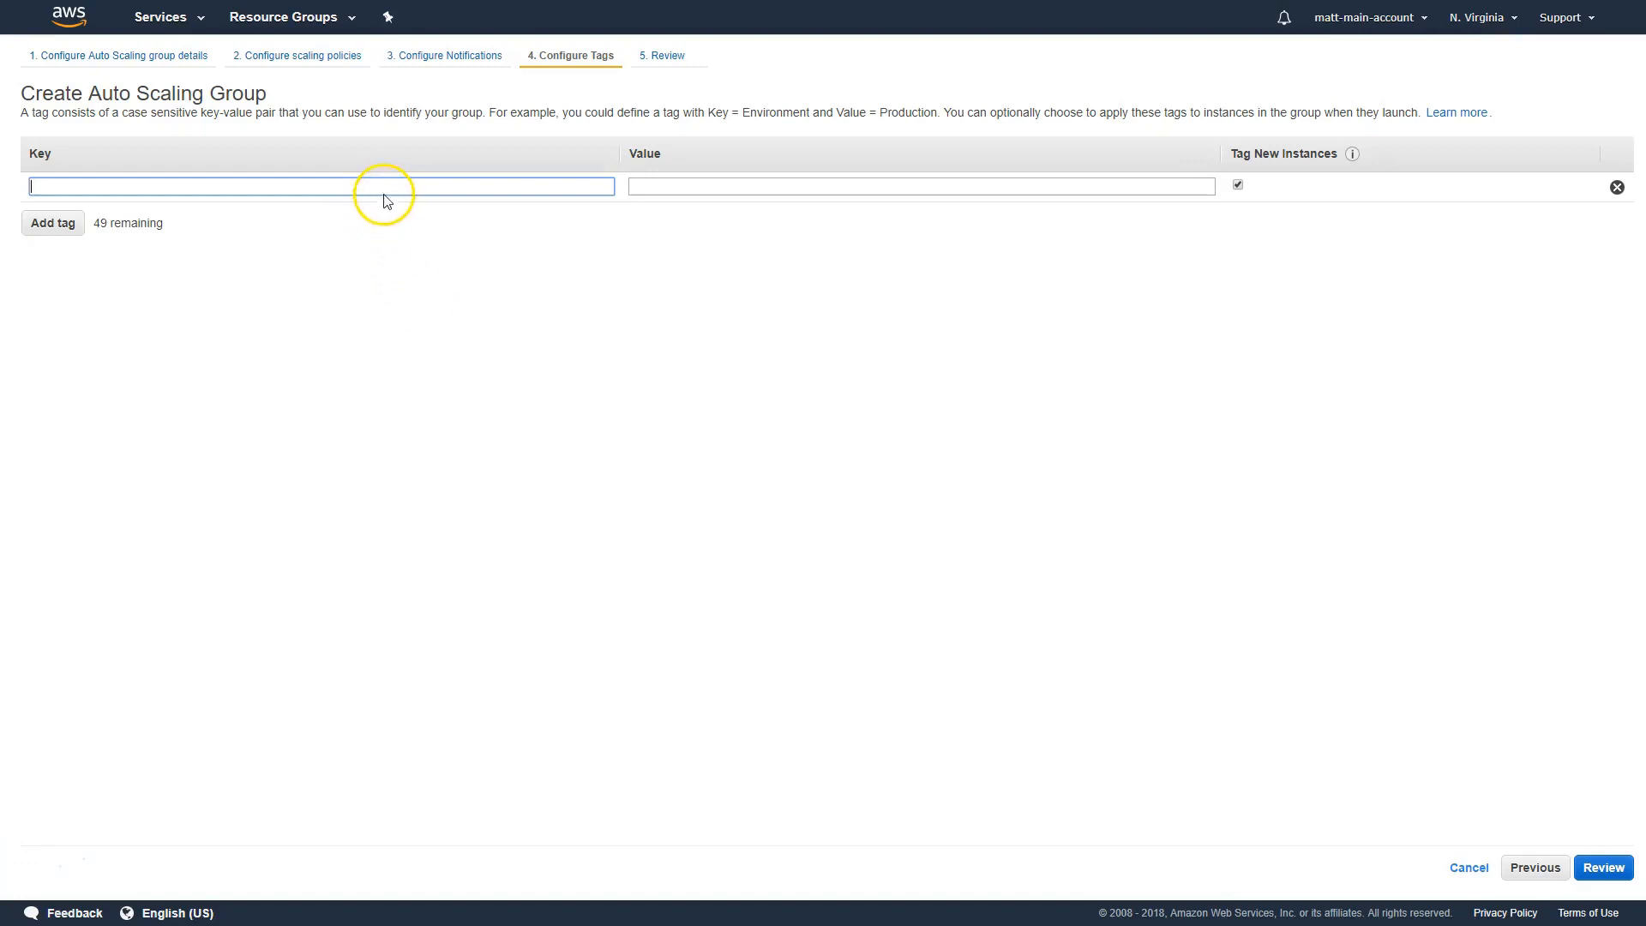
type("Name")
key("Tab")
type("example-")
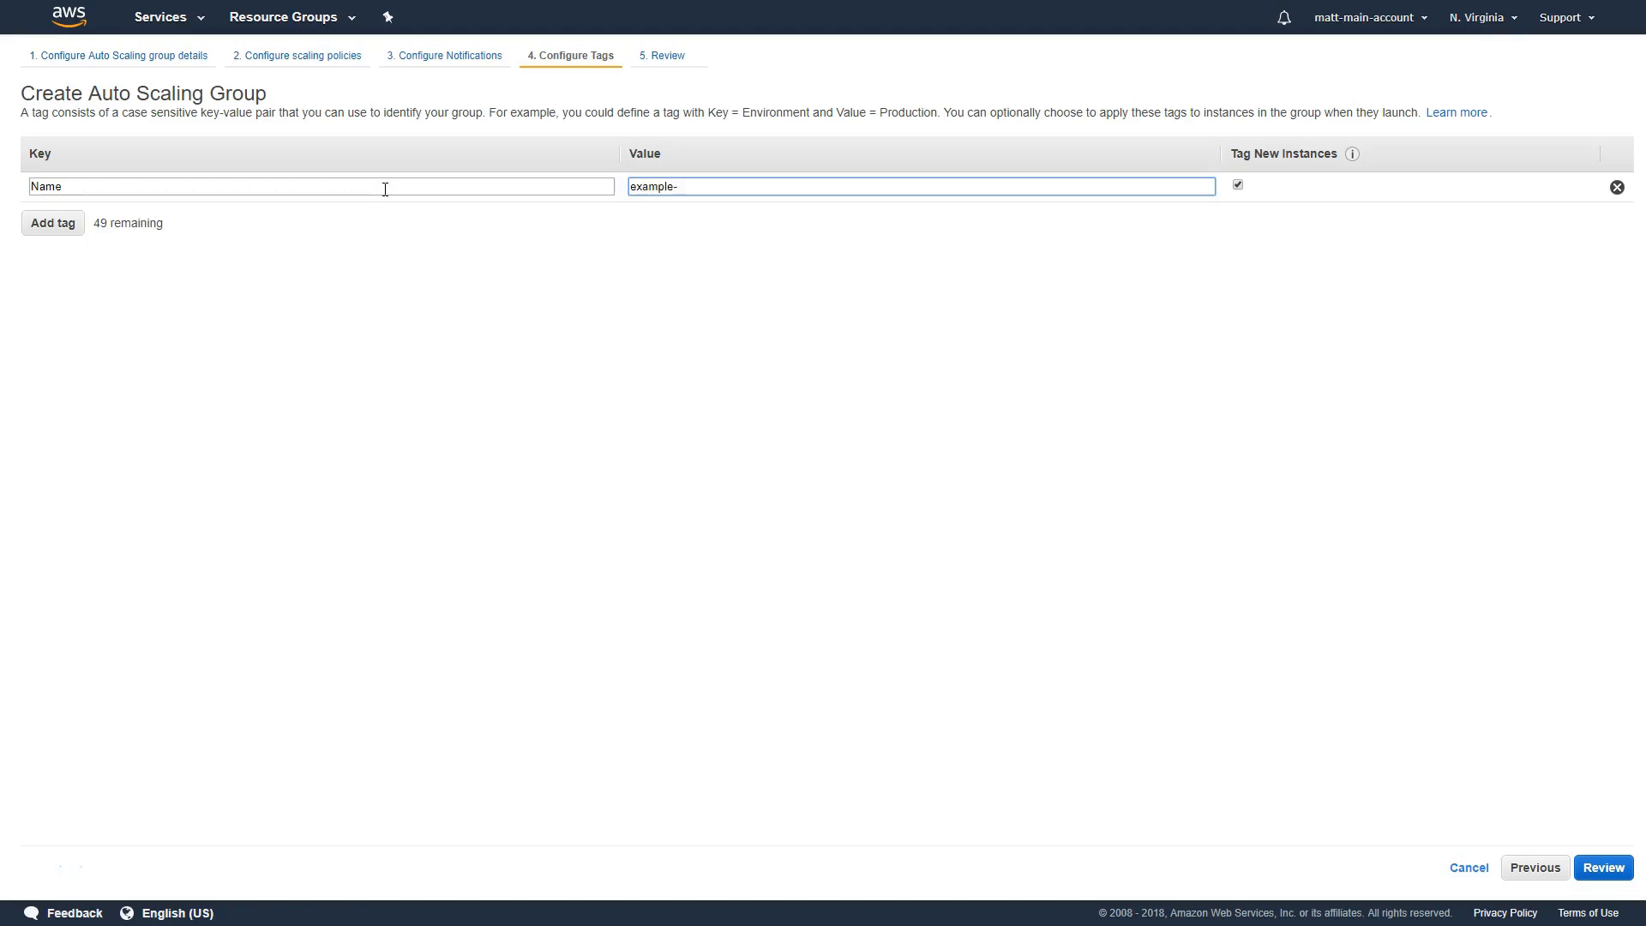
type("asg")
left_click(1591, 853)
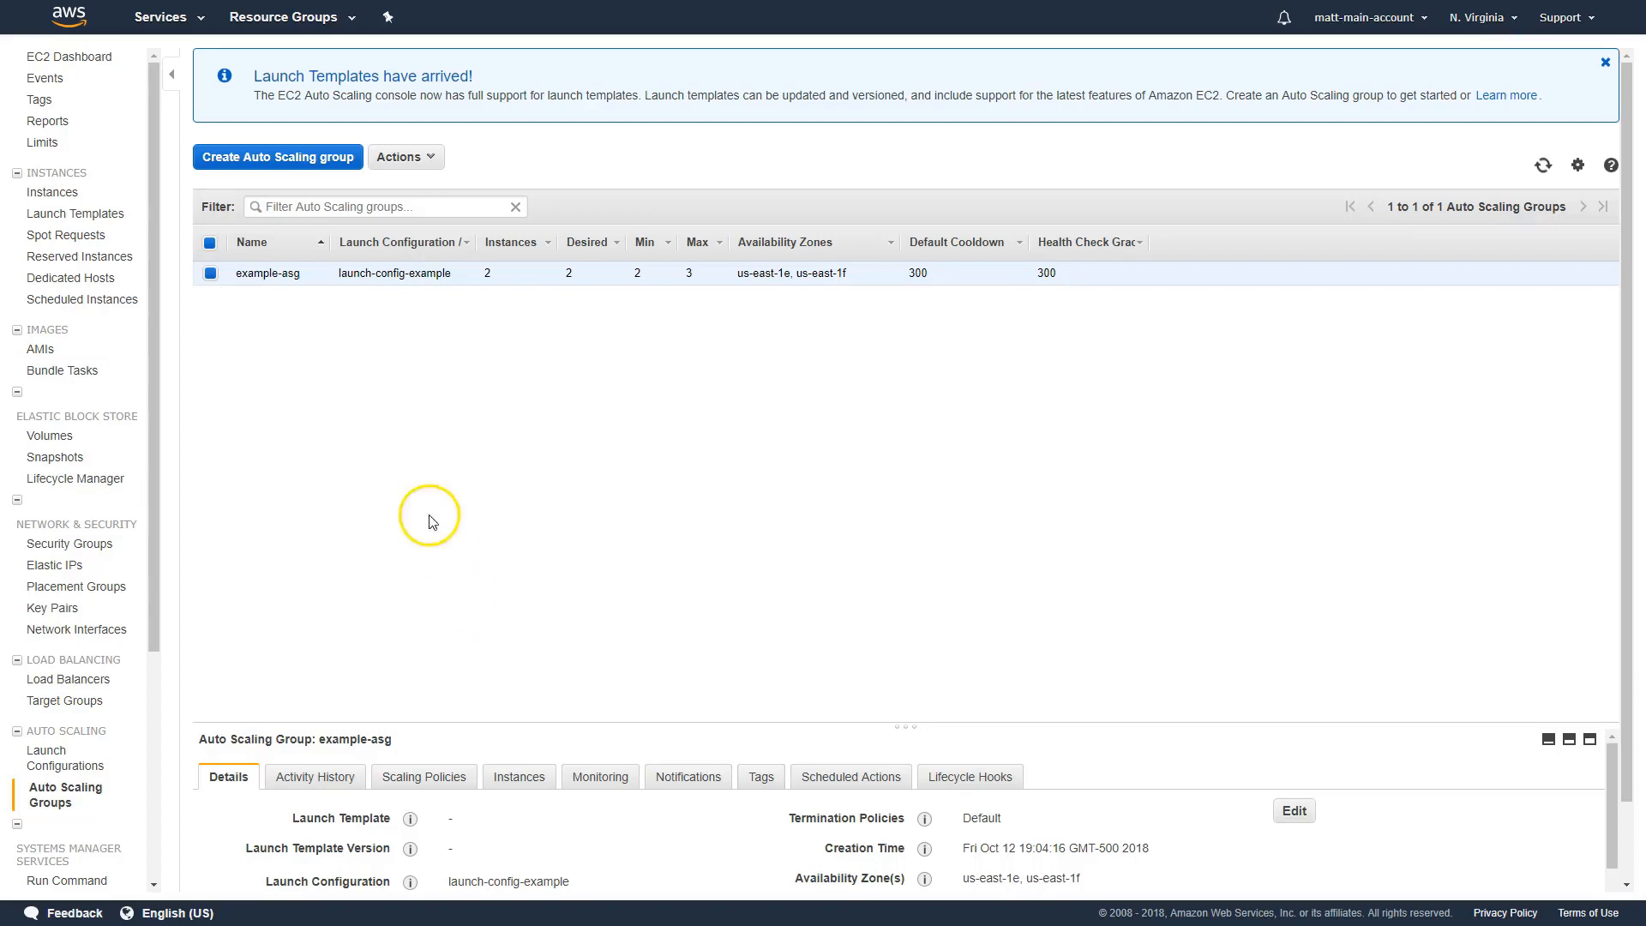
Check the EC2 instances list and start a new target group named example-target-group
left_click(59, 197)
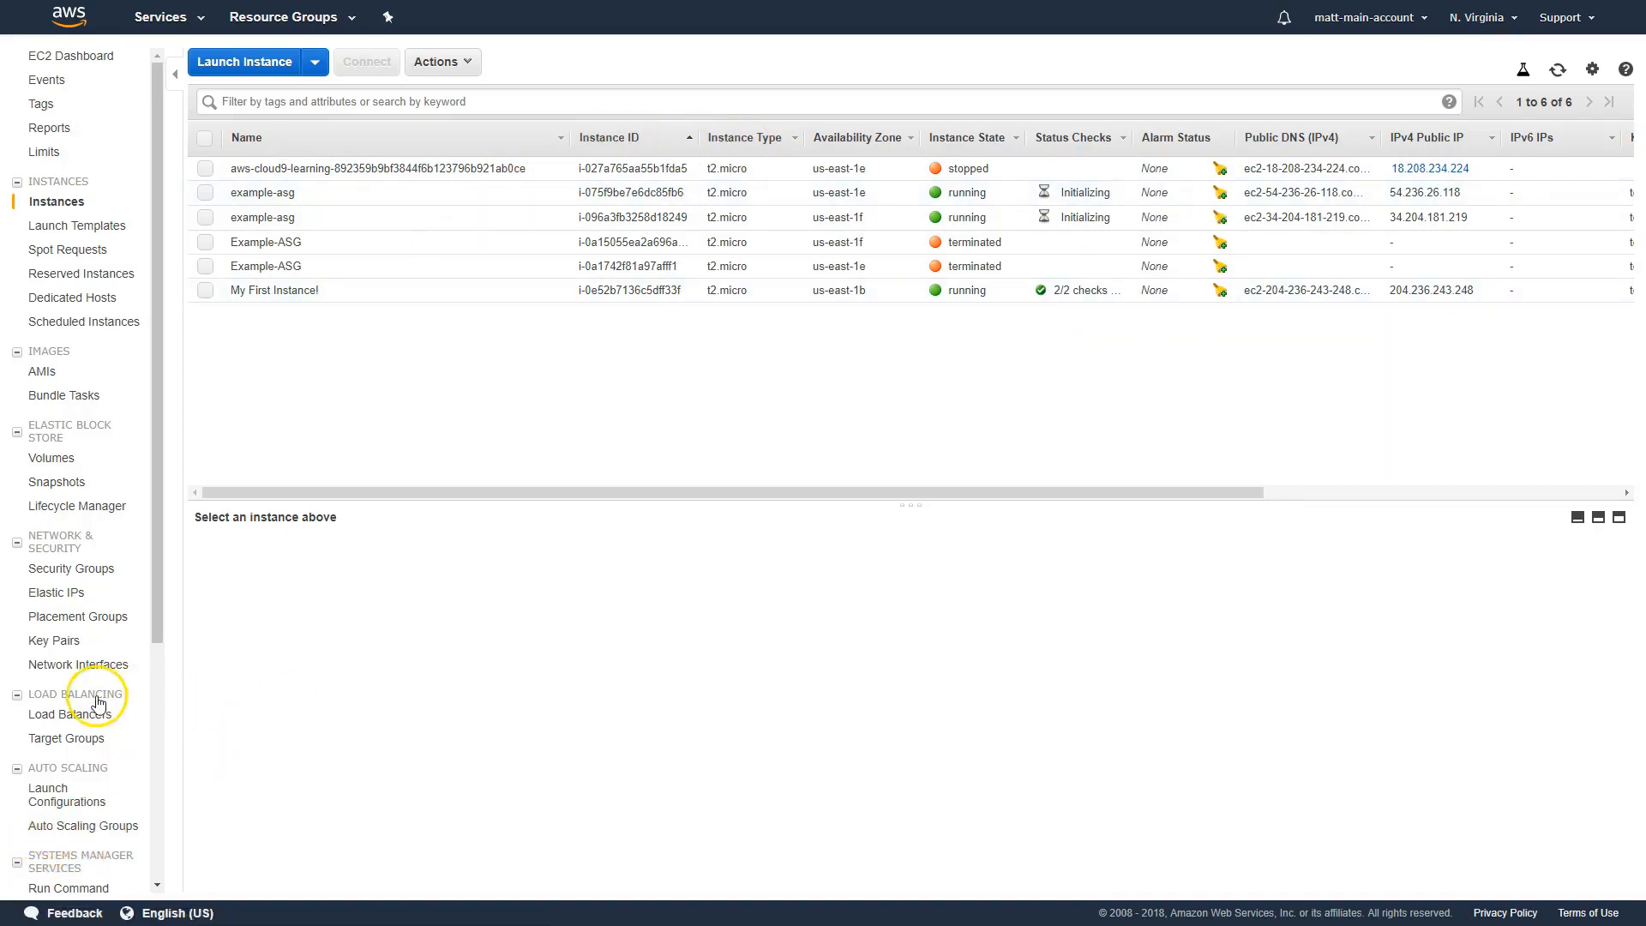
left_click(55, 746)
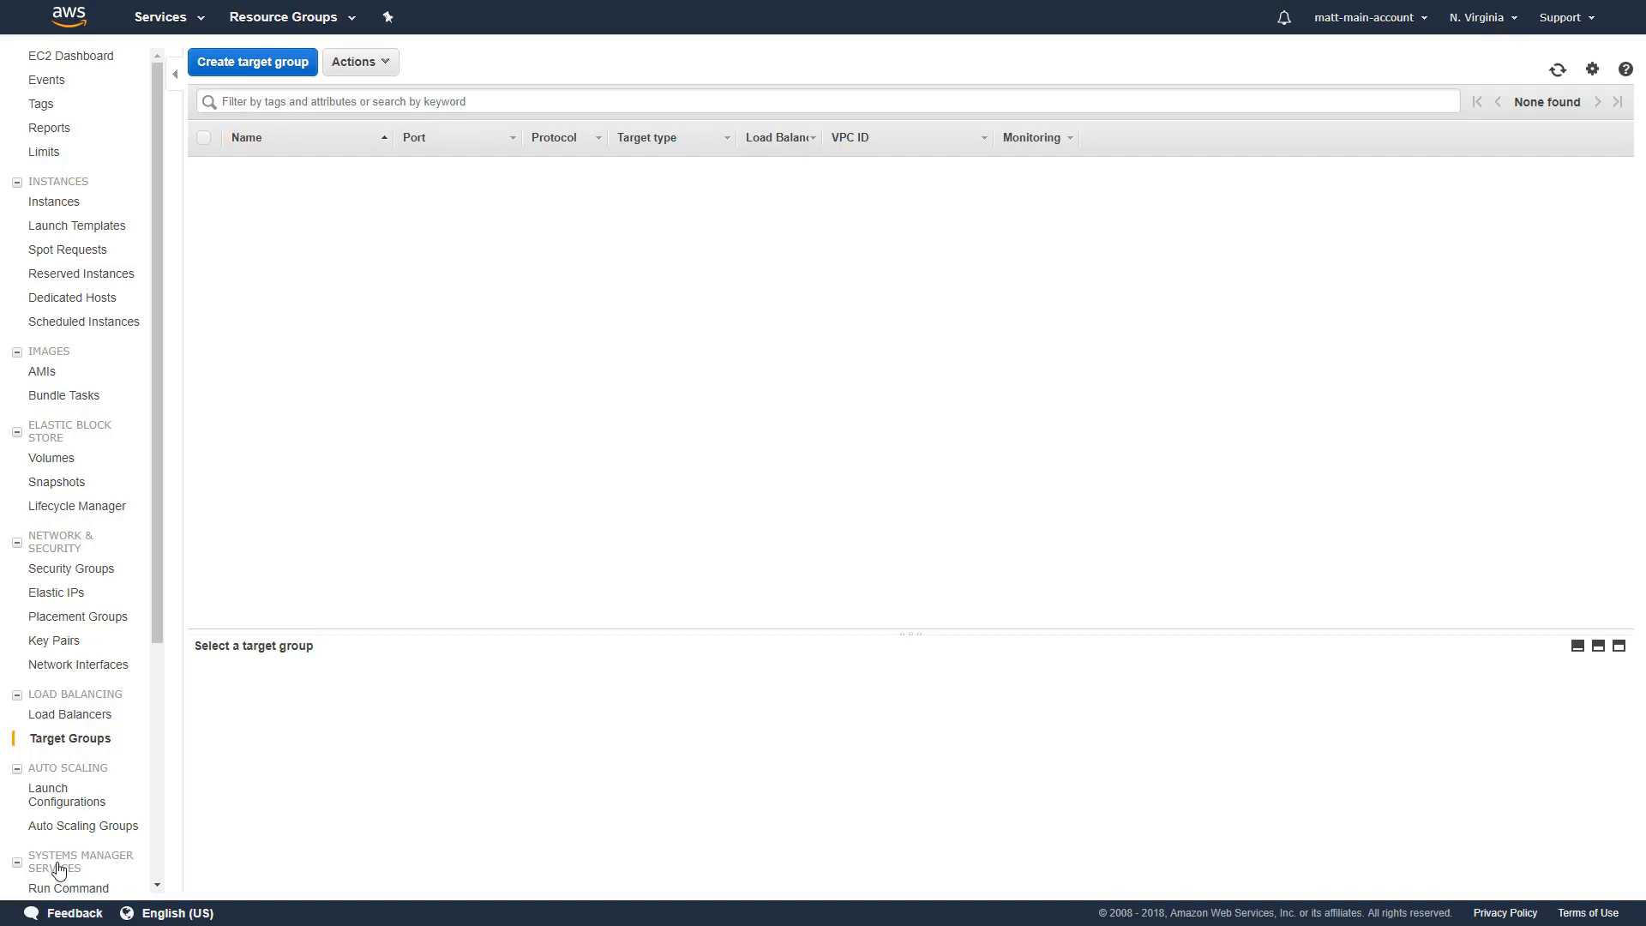
left_click(261, 63)
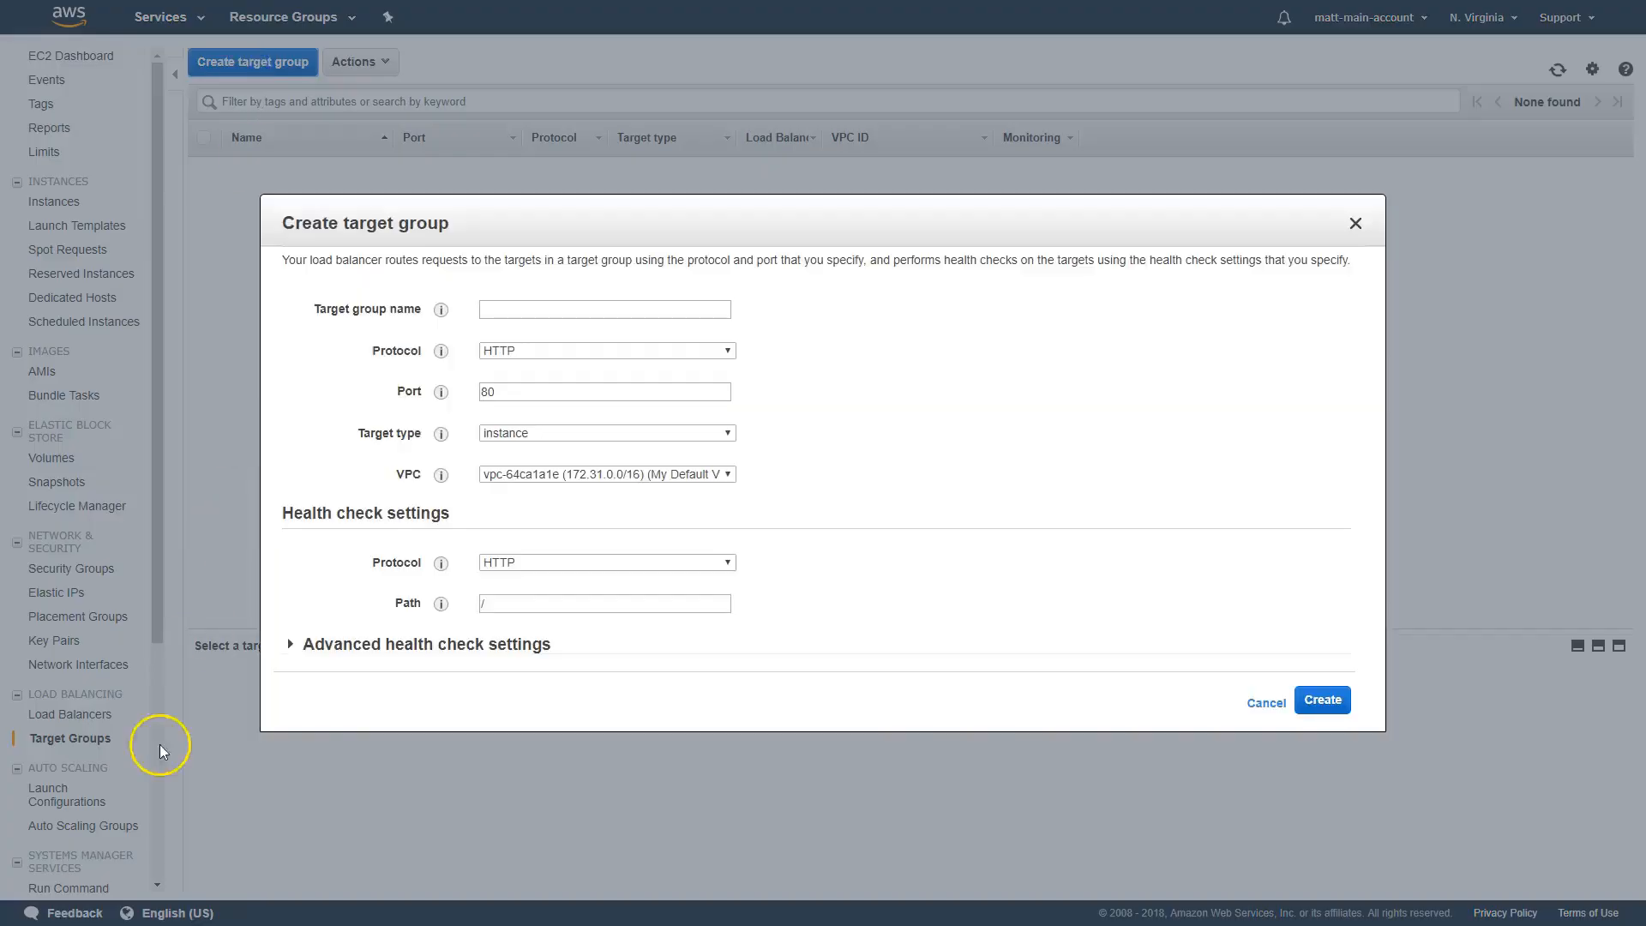
left_click(430, 367)
left_click(528, 308)
type("example")
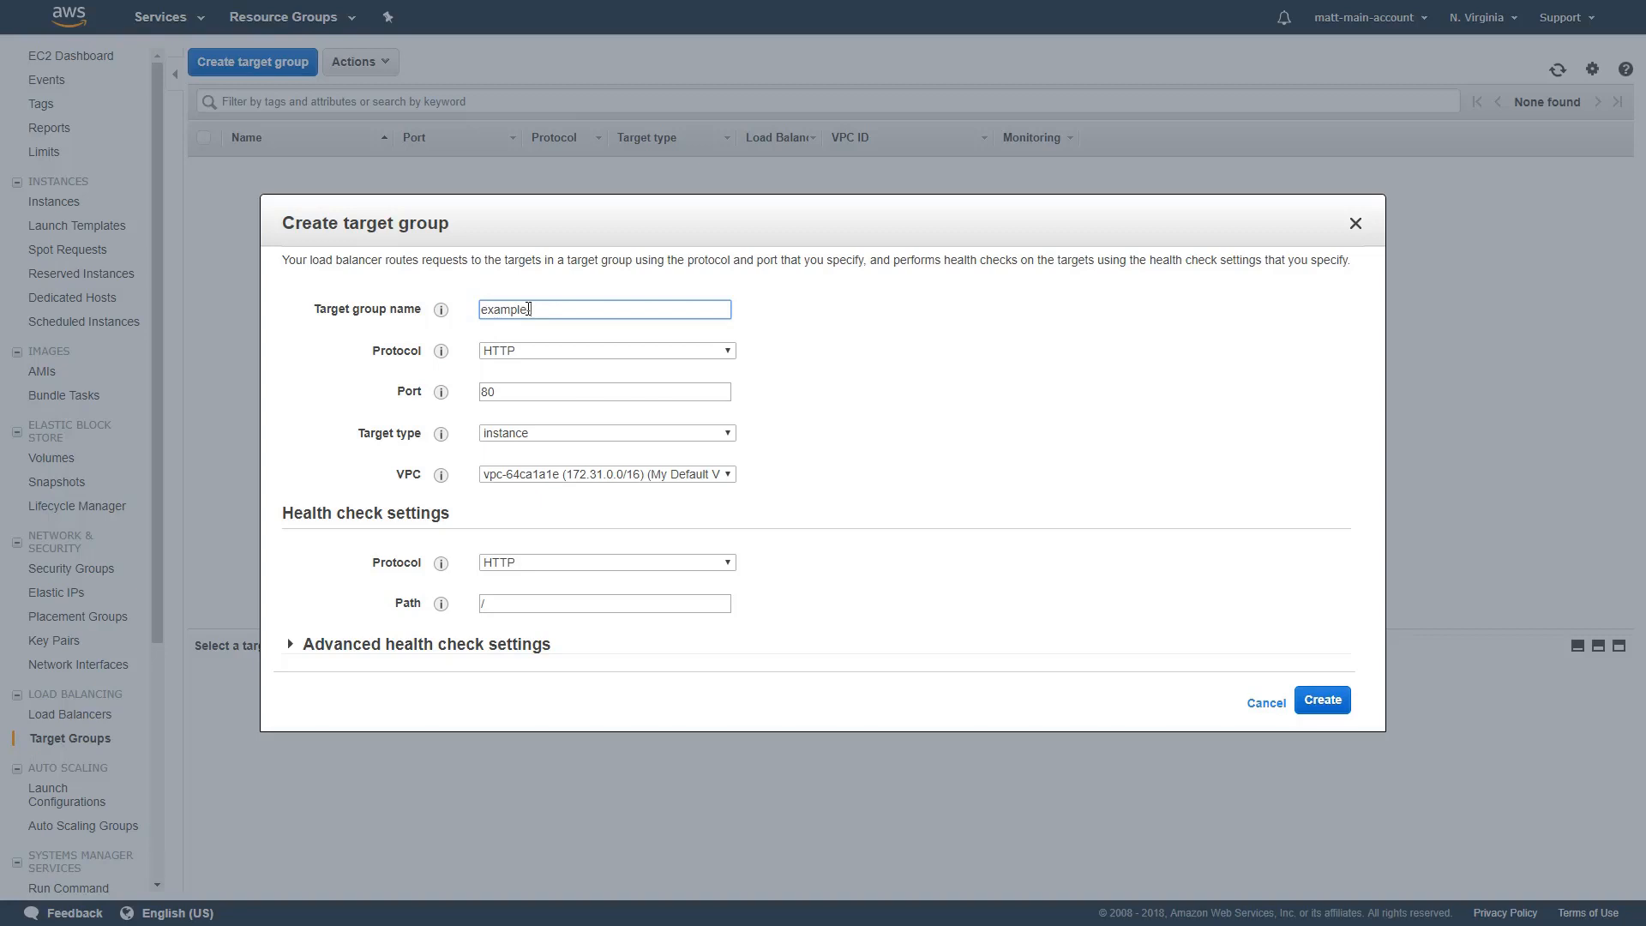
type("-target-group")
Choose HTTP as the target group's protocol and My Default VPC as its VPC
left_click(515, 353)
left_click(528, 362)
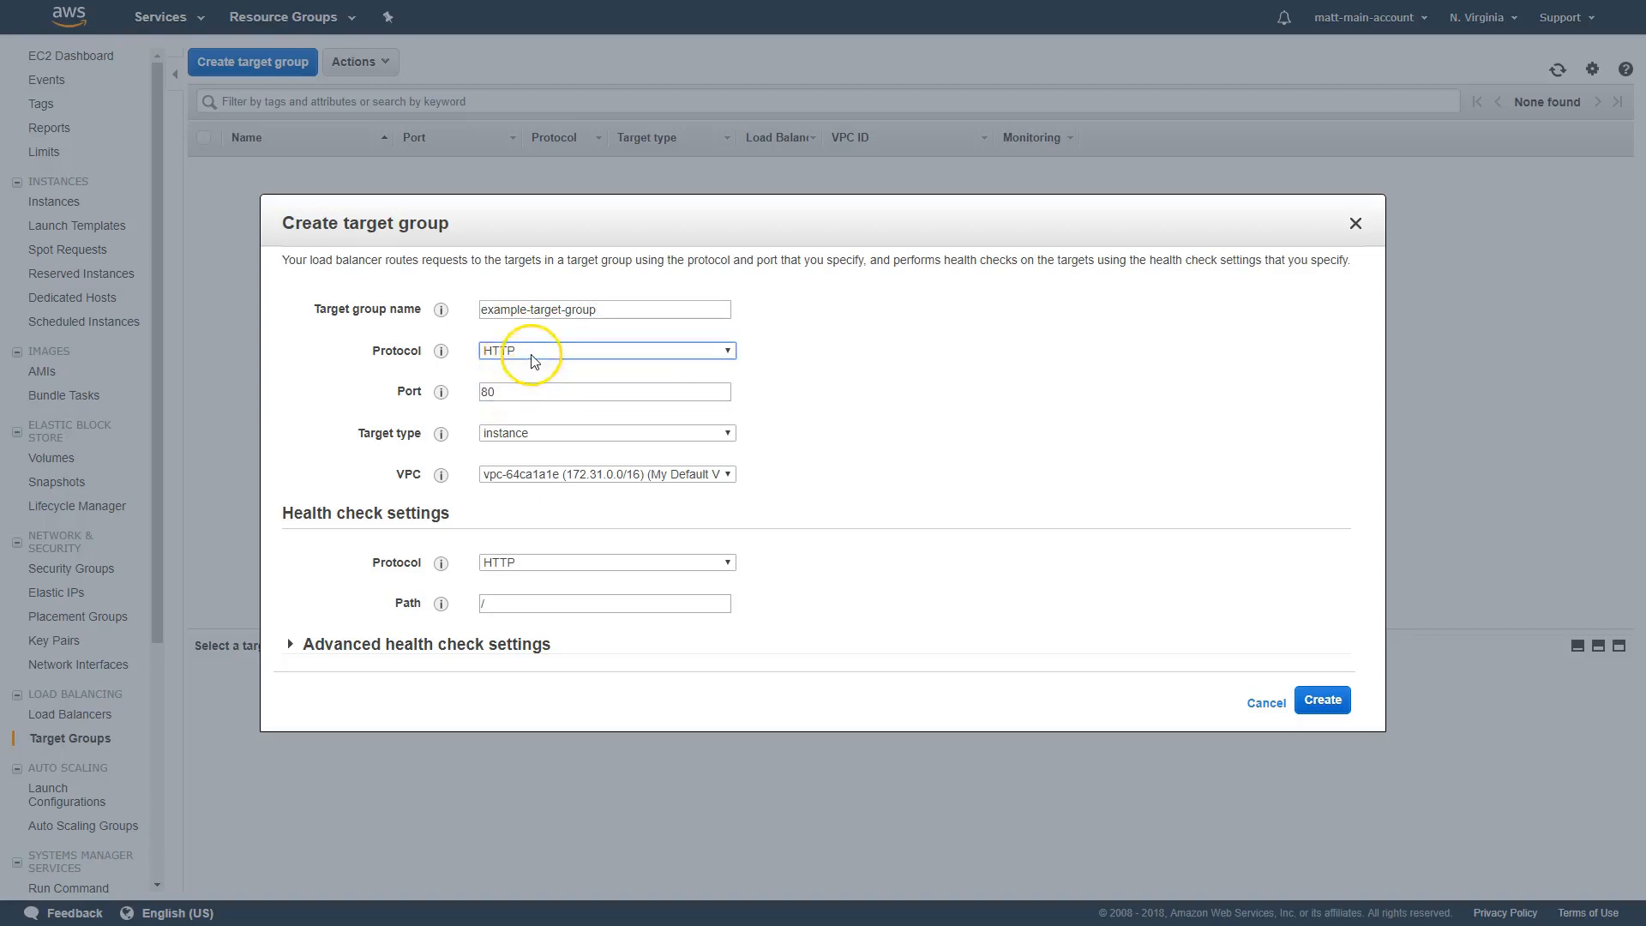
mouse_move(442, 353)
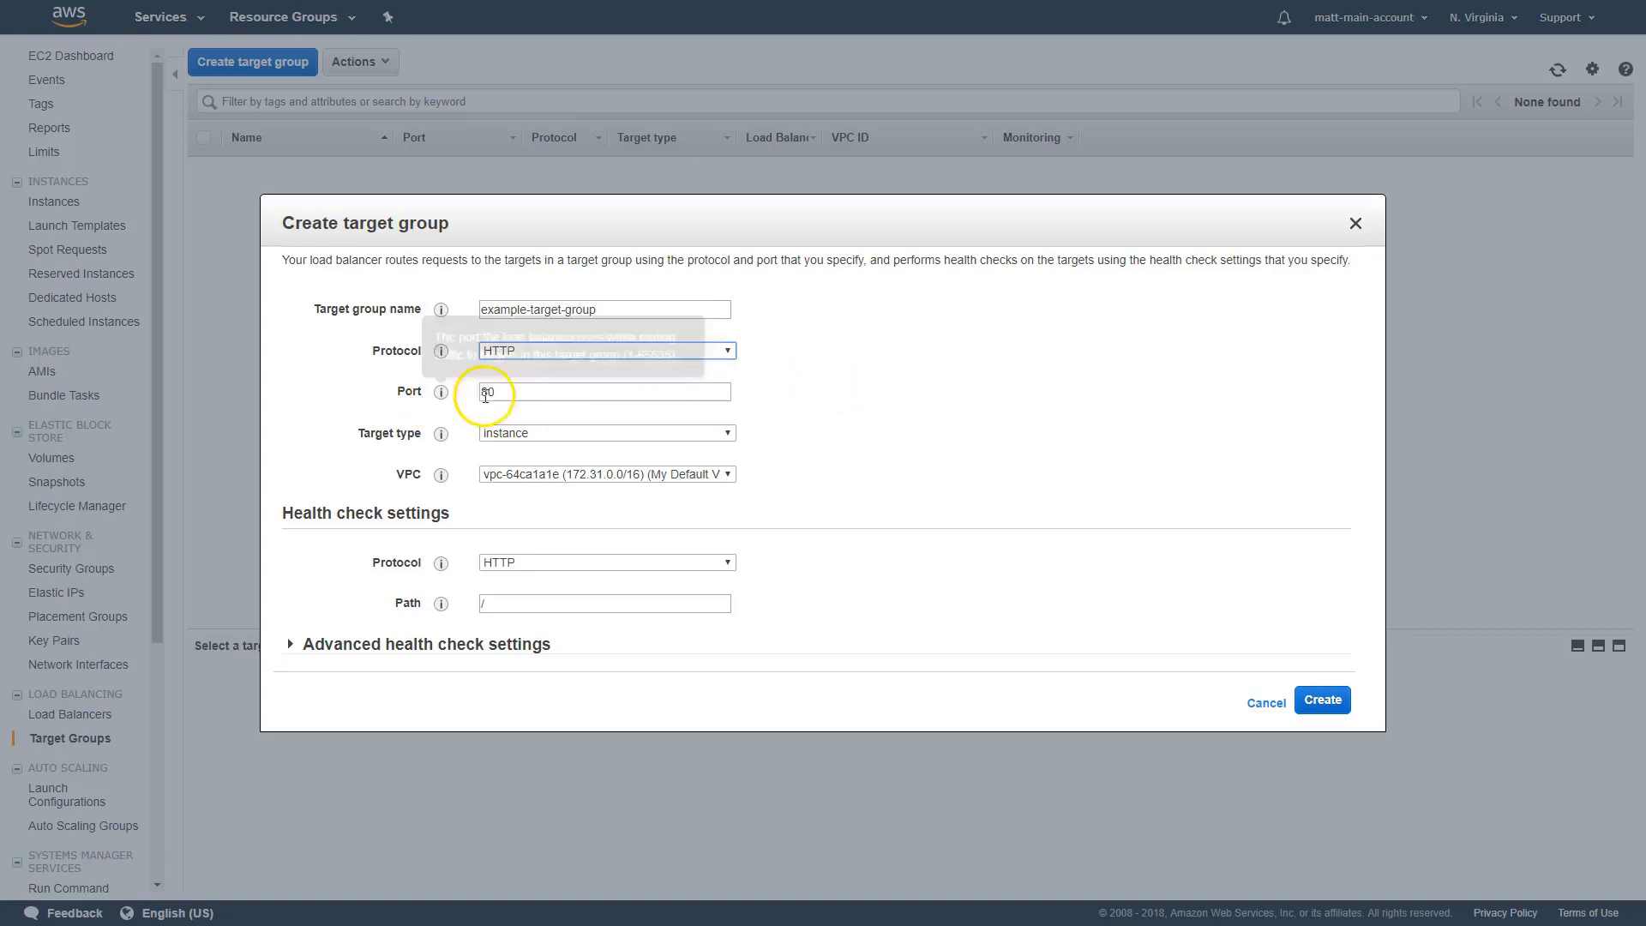
left_click(440, 434)
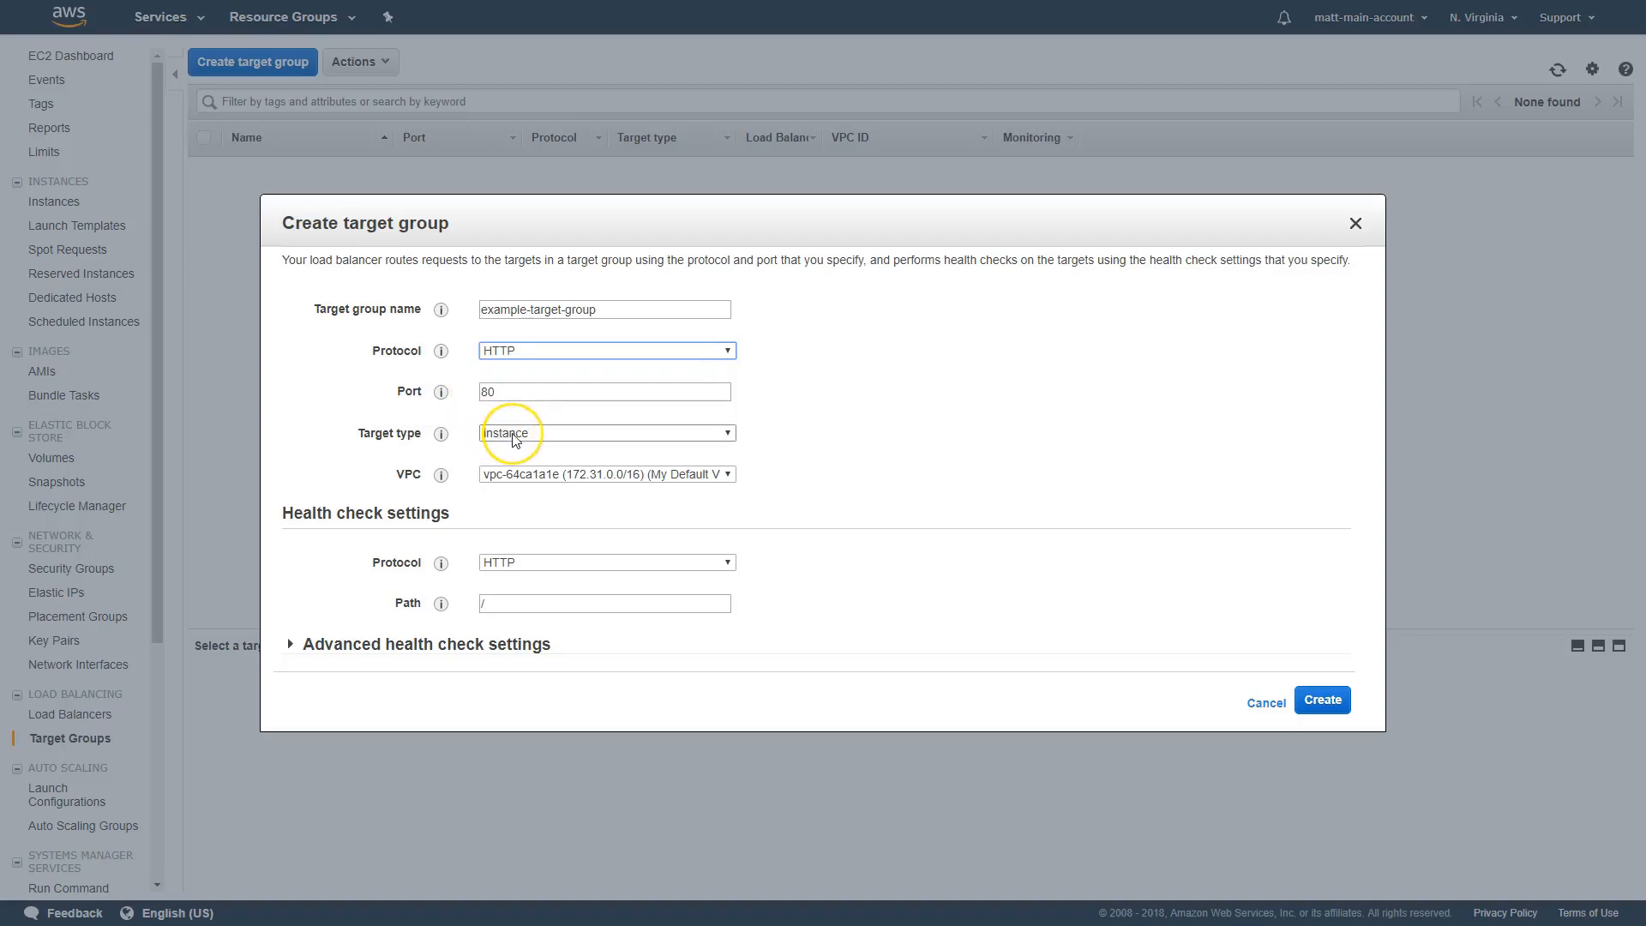
left_click(514, 479)
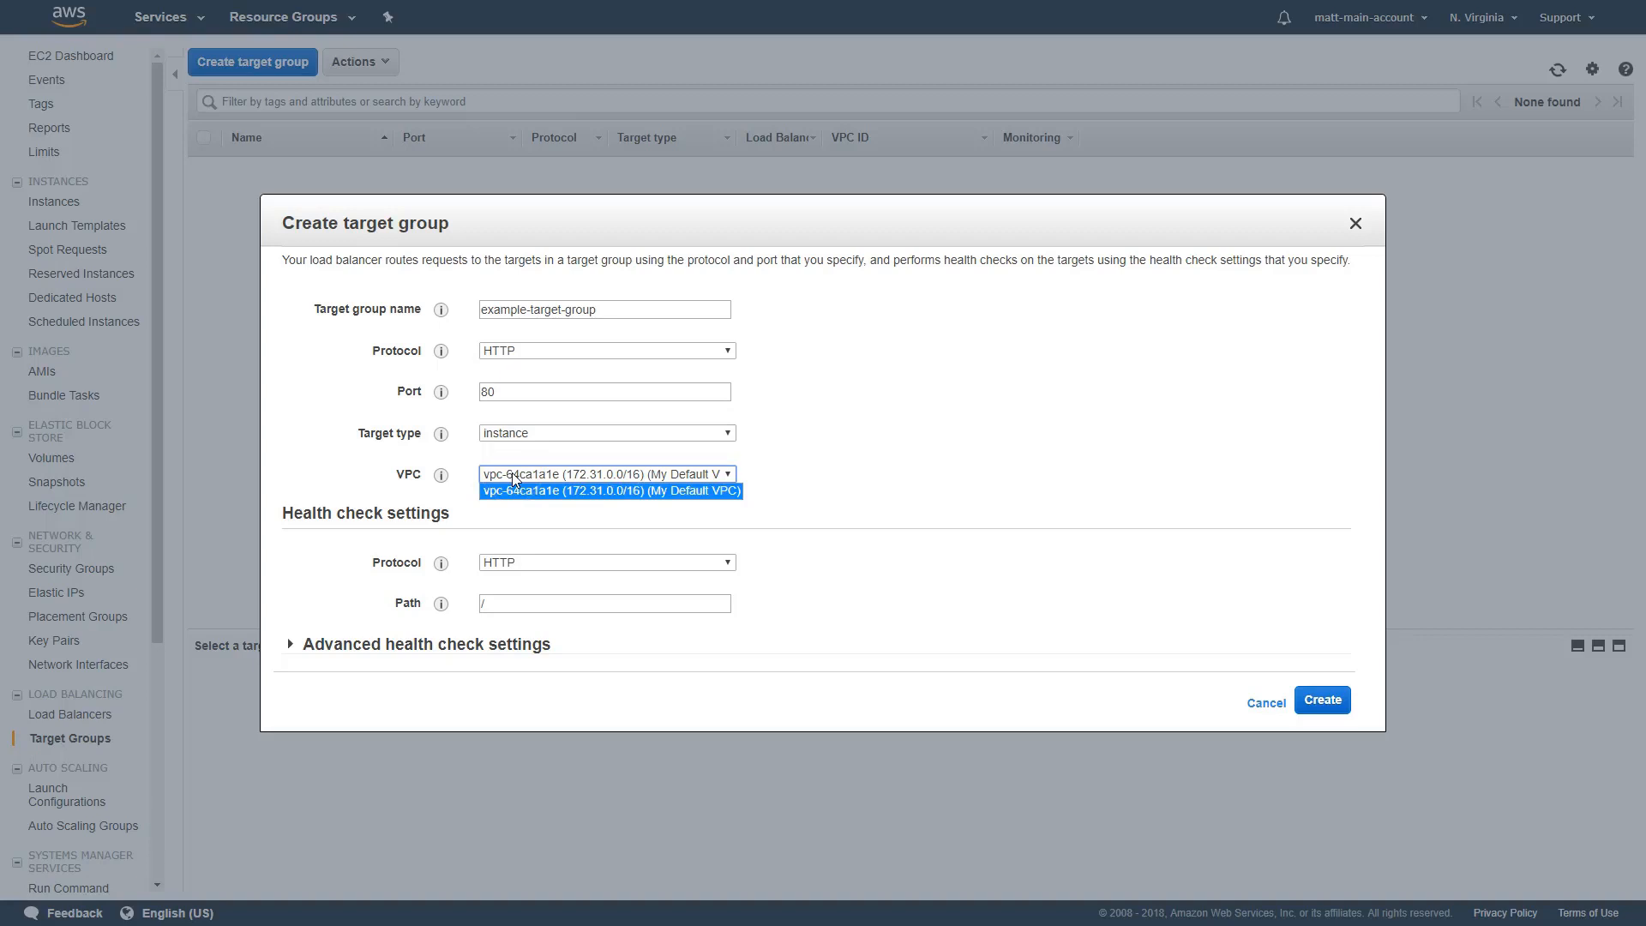
left_click(512, 472)
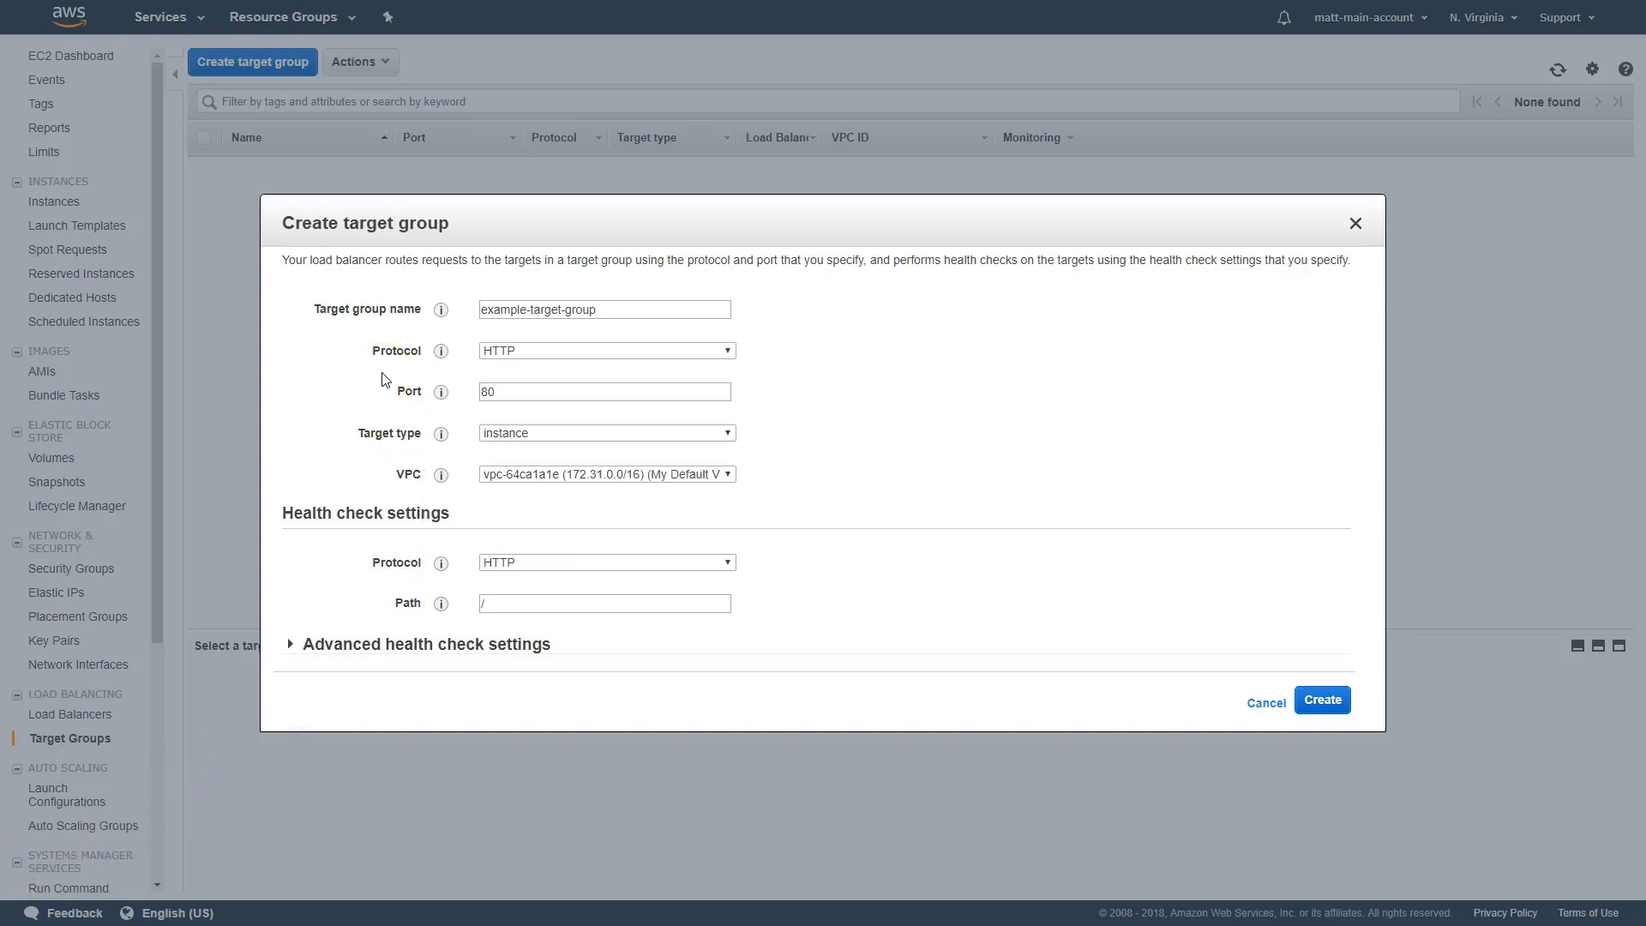
Examine the target group's health check protocol options, path and advanced health check settings
left_click(587, 563)
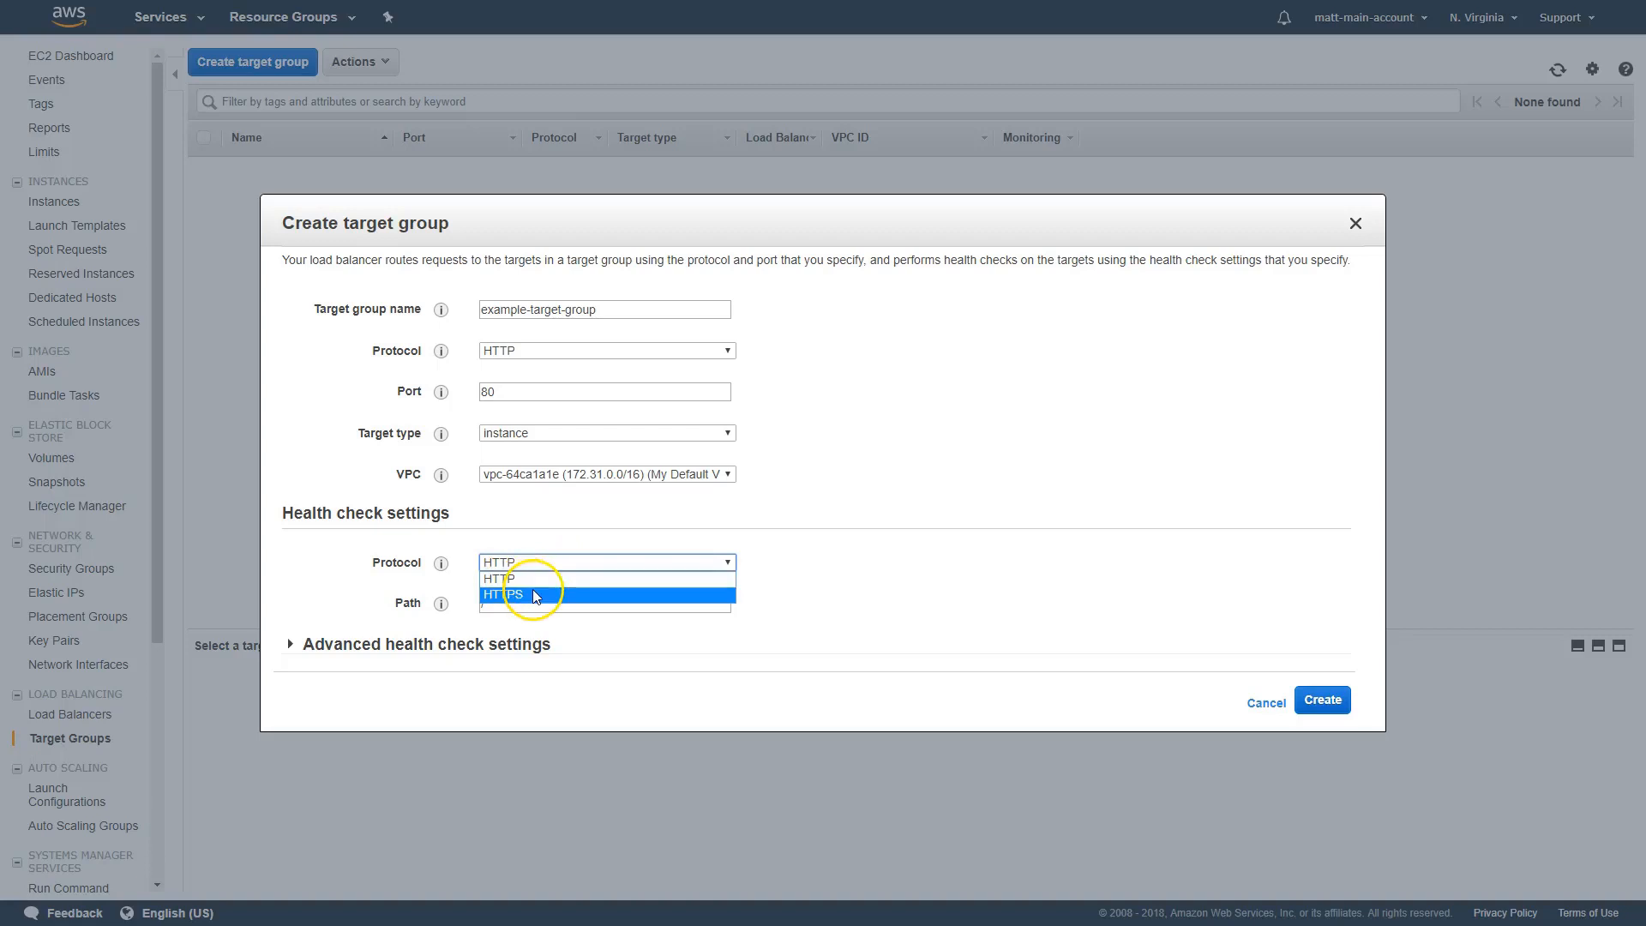
left_click(445, 590)
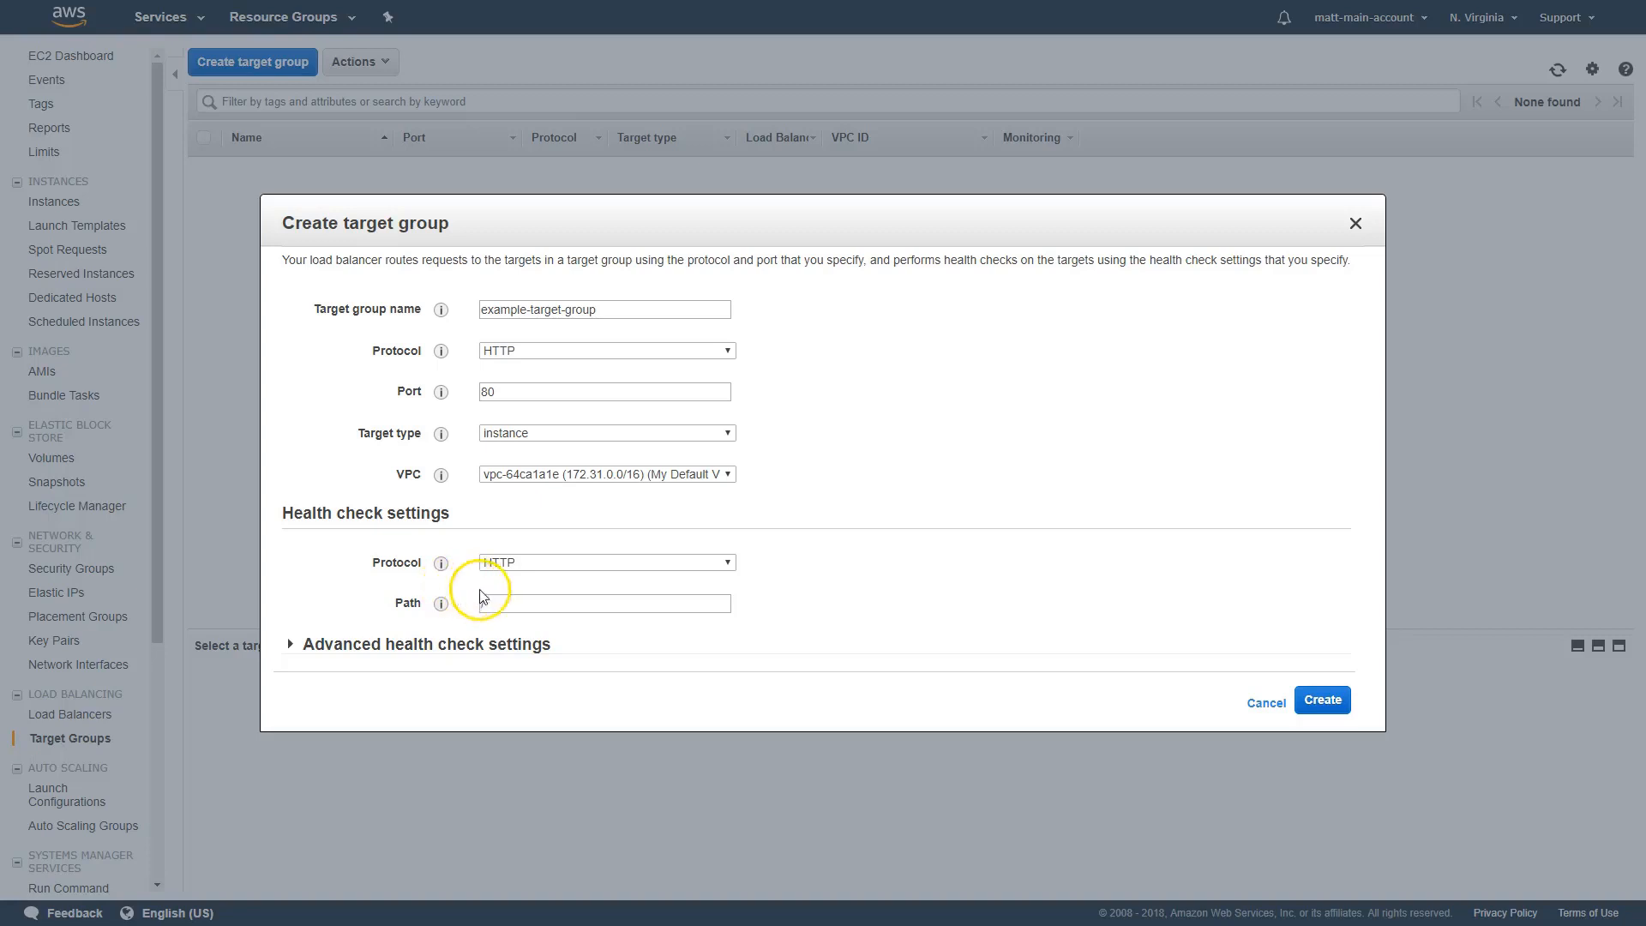
left_click(526, 602)
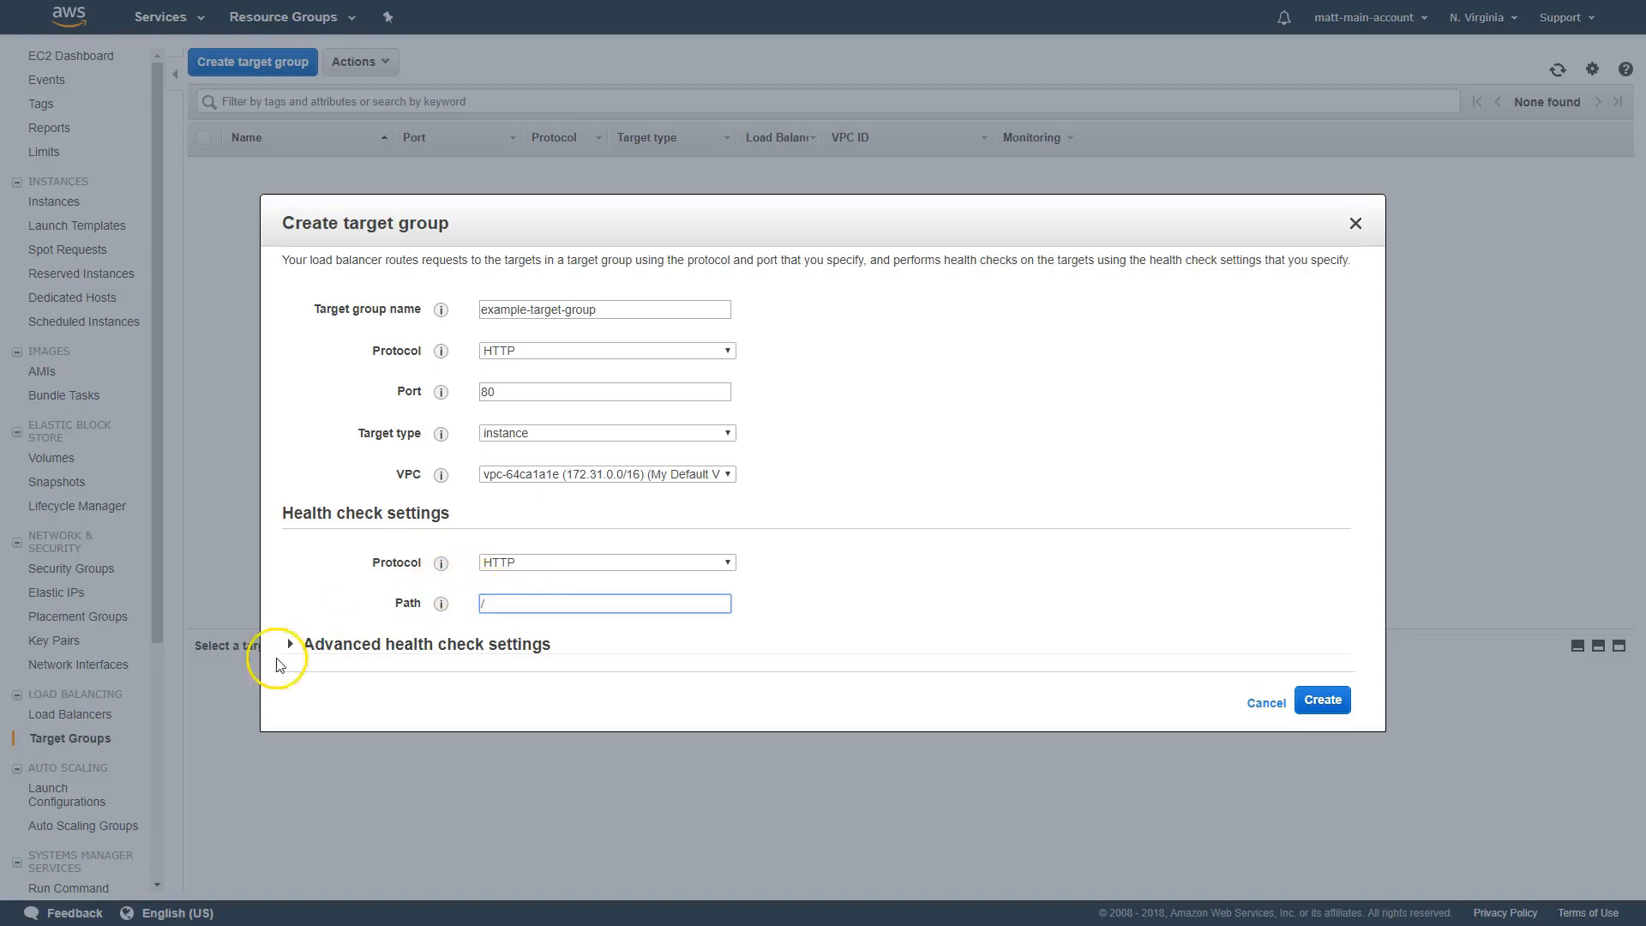
left_click(368, 645)
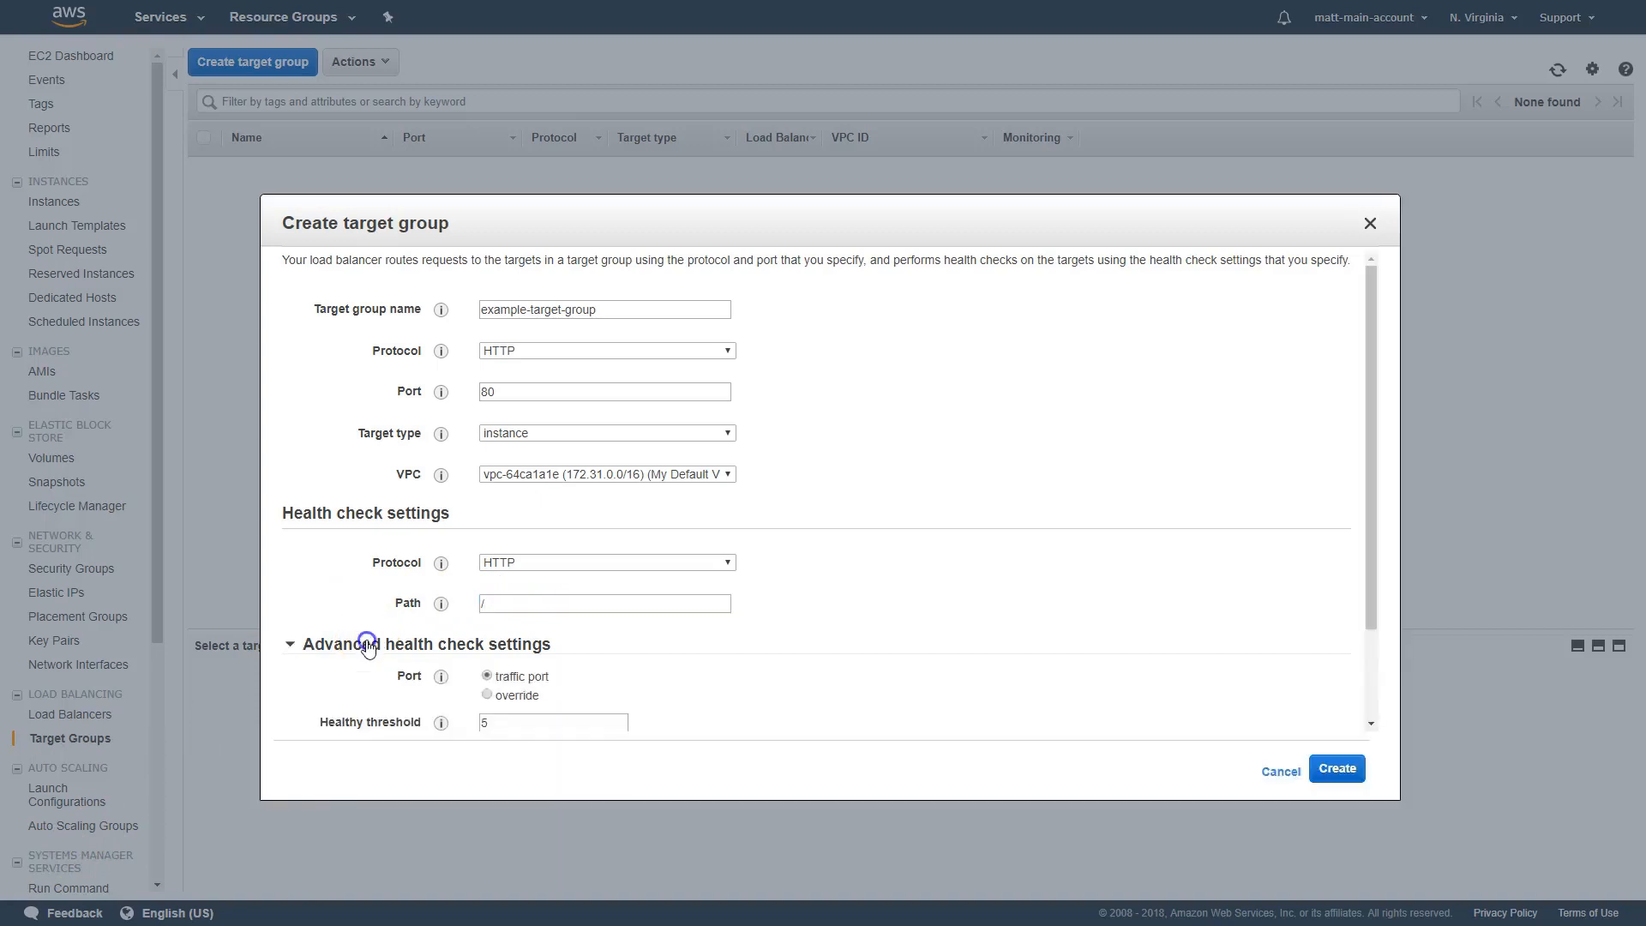
scroll(382, 556, "down", 2)
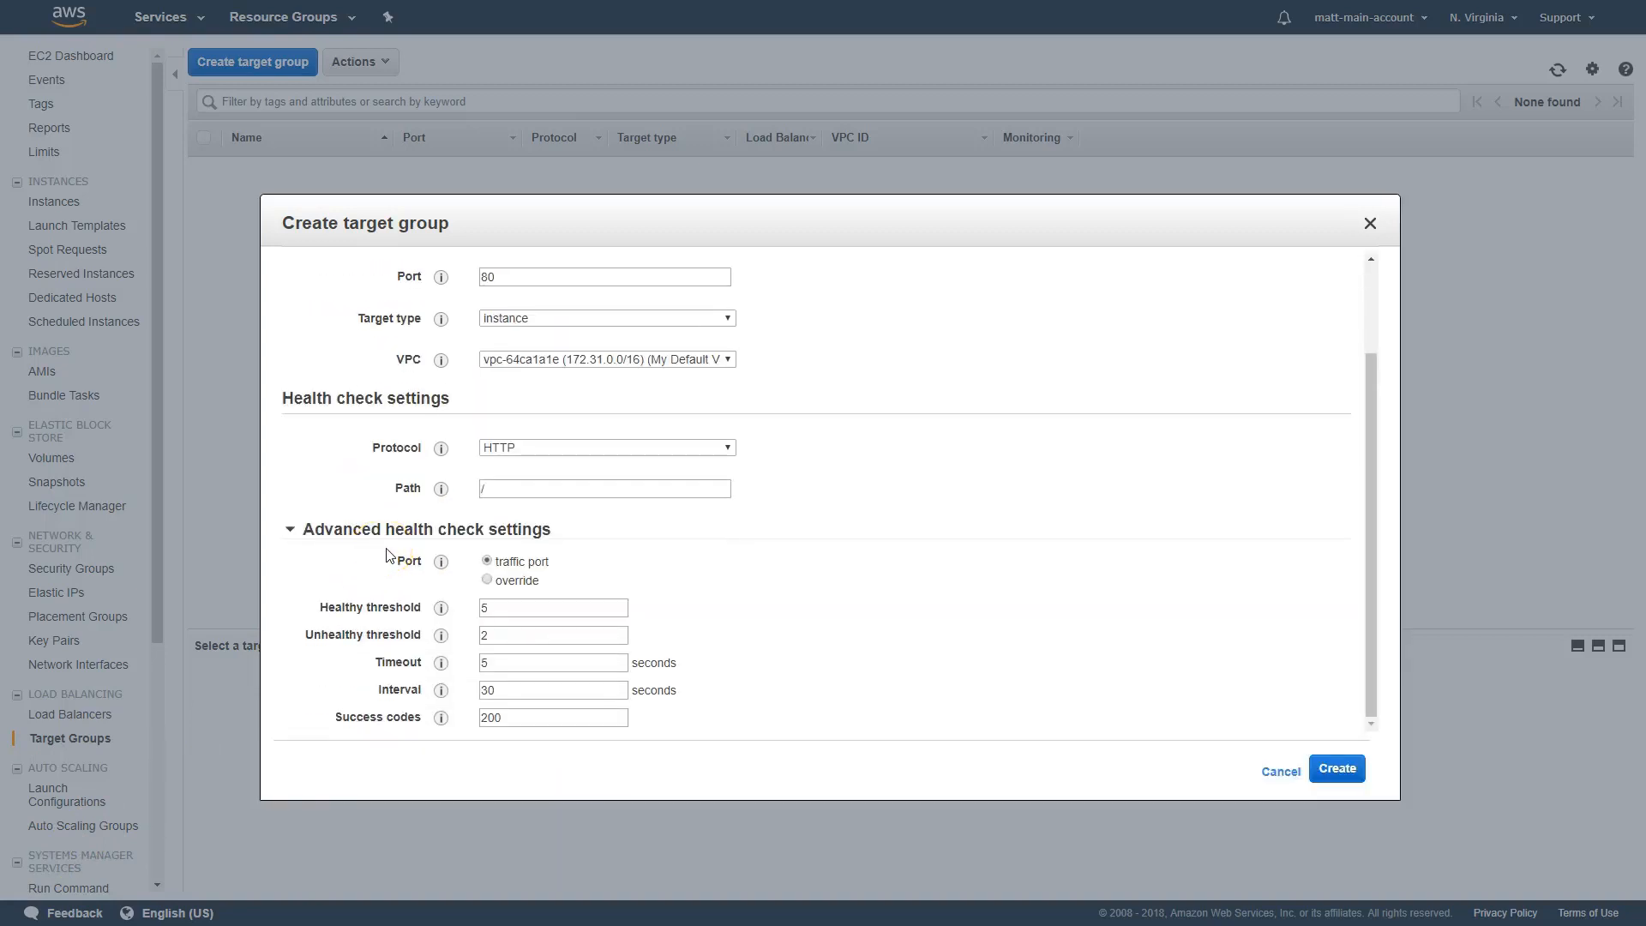
Try to create the target group with the health check port set to override after reviewing thresholds, timeout, interval and success codes
left_click(486, 580)
mouse_move(442, 611)
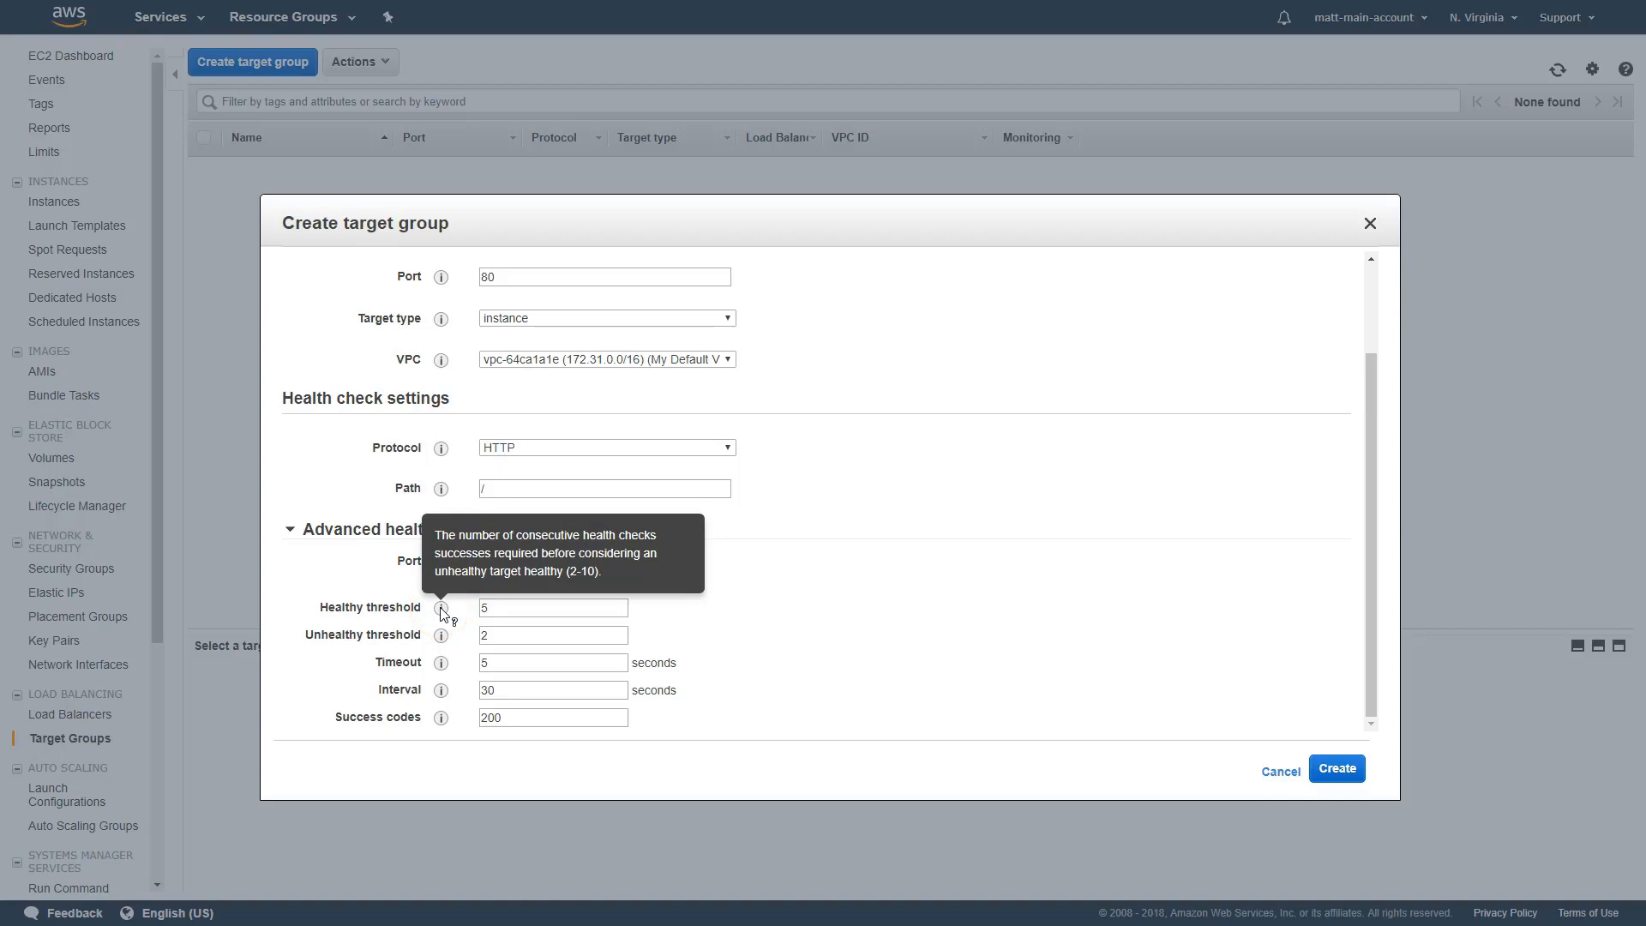
left_click(515, 614)
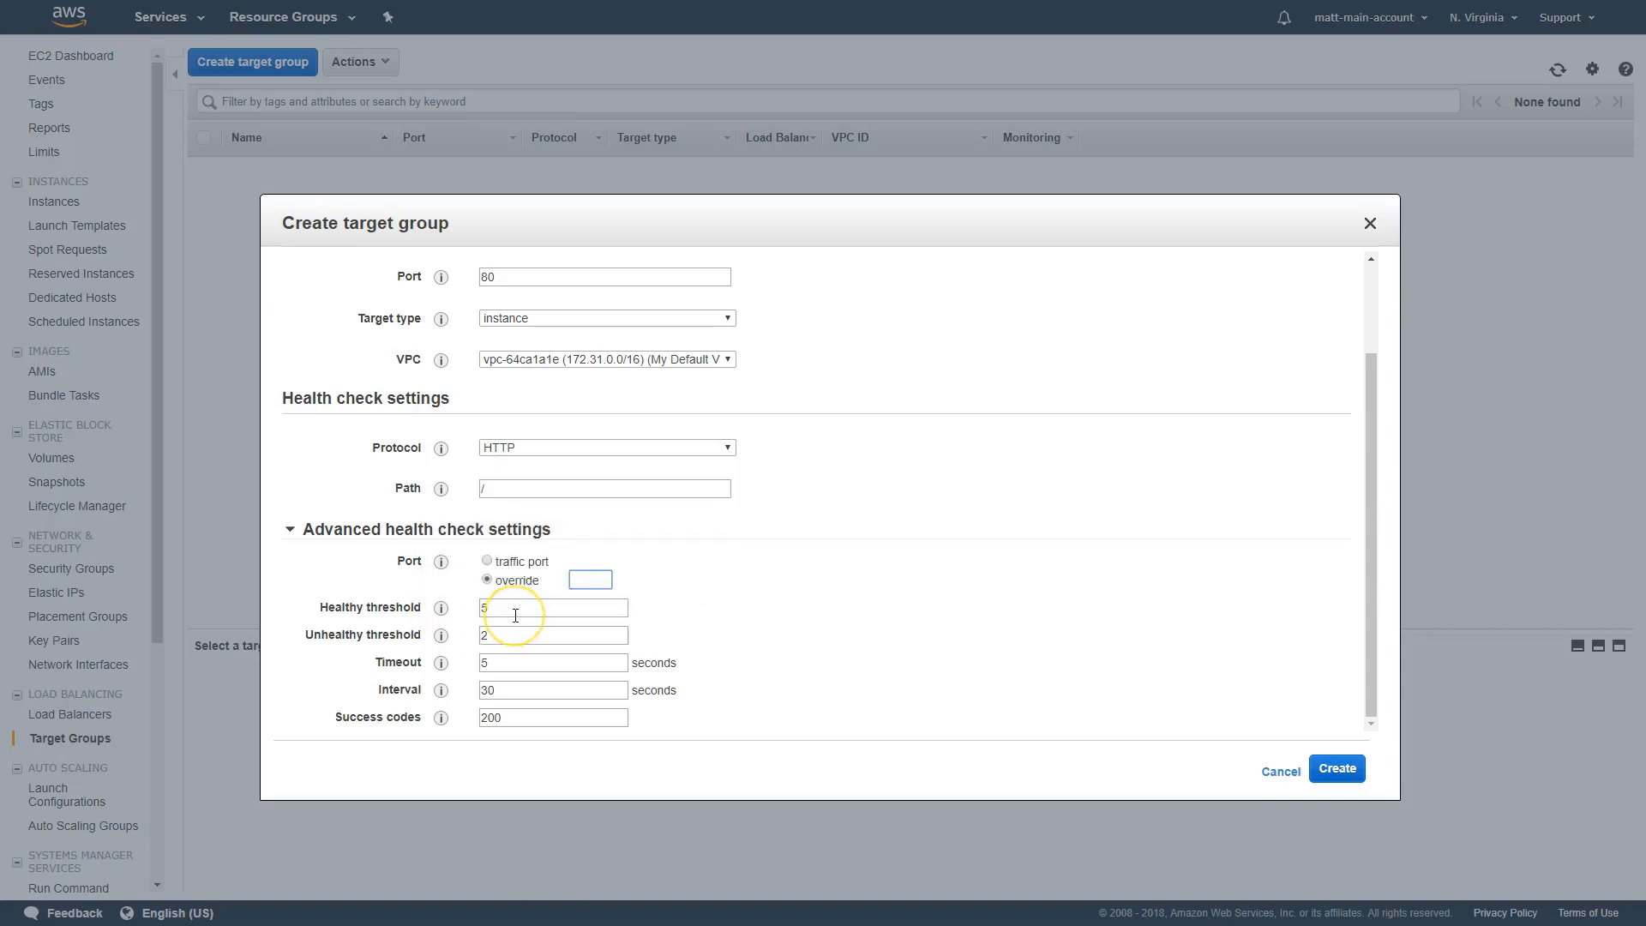
left_click(508, 614)
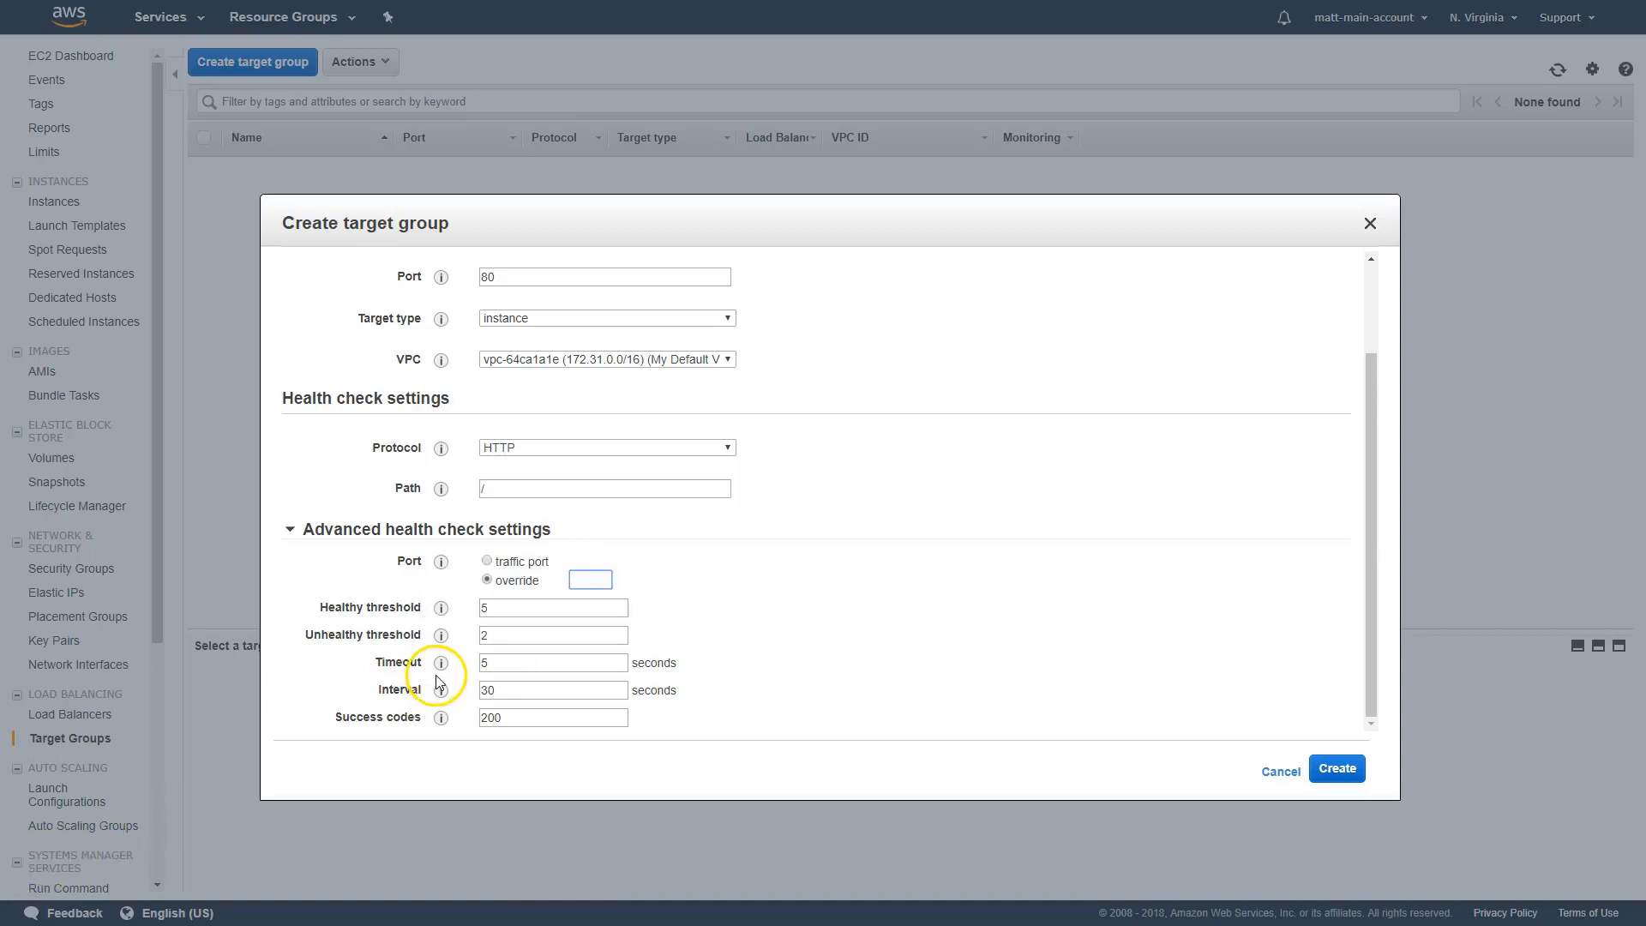
mouse_move(440, 669)
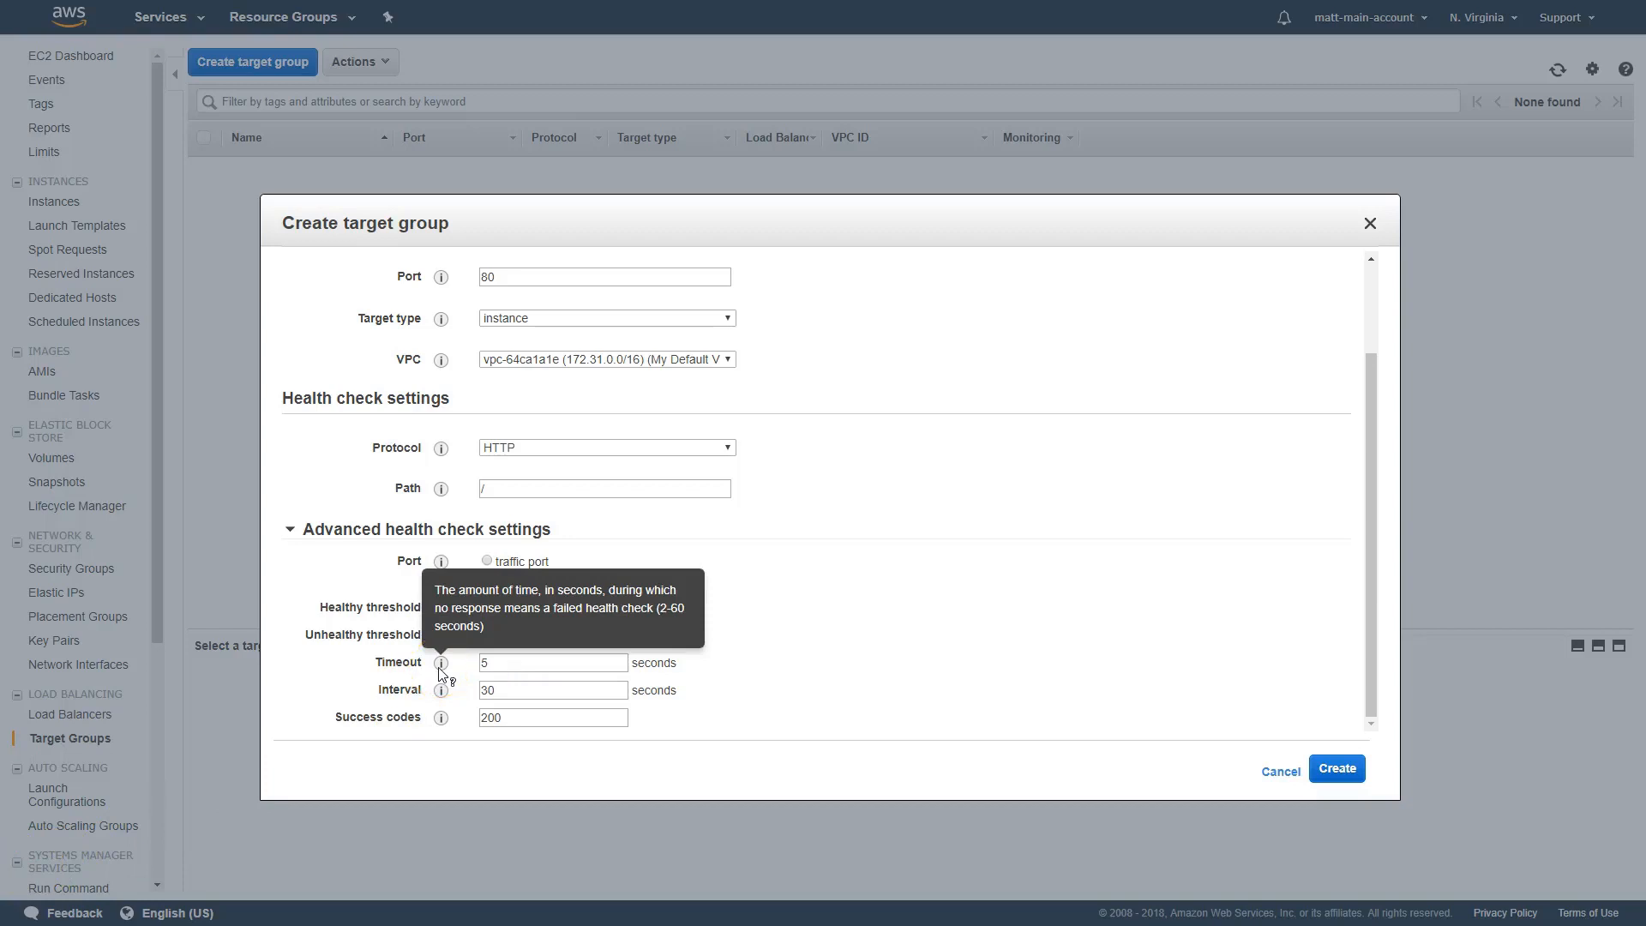
left_click(442, 688)
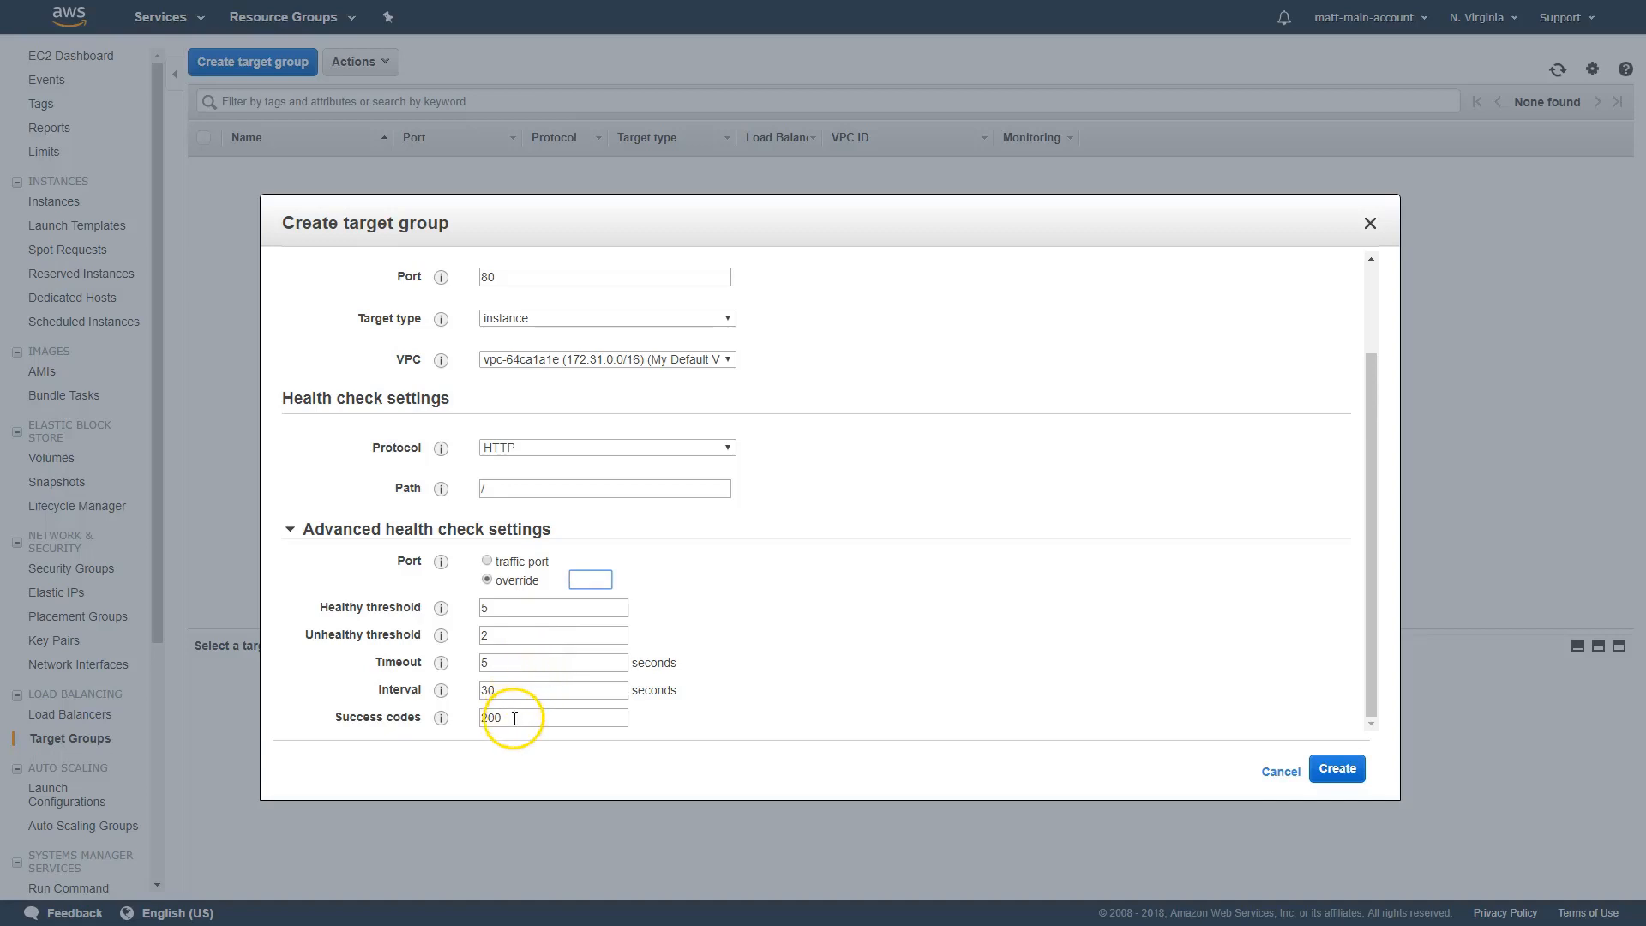
left_click(485, 717)
left_click(532, 725)
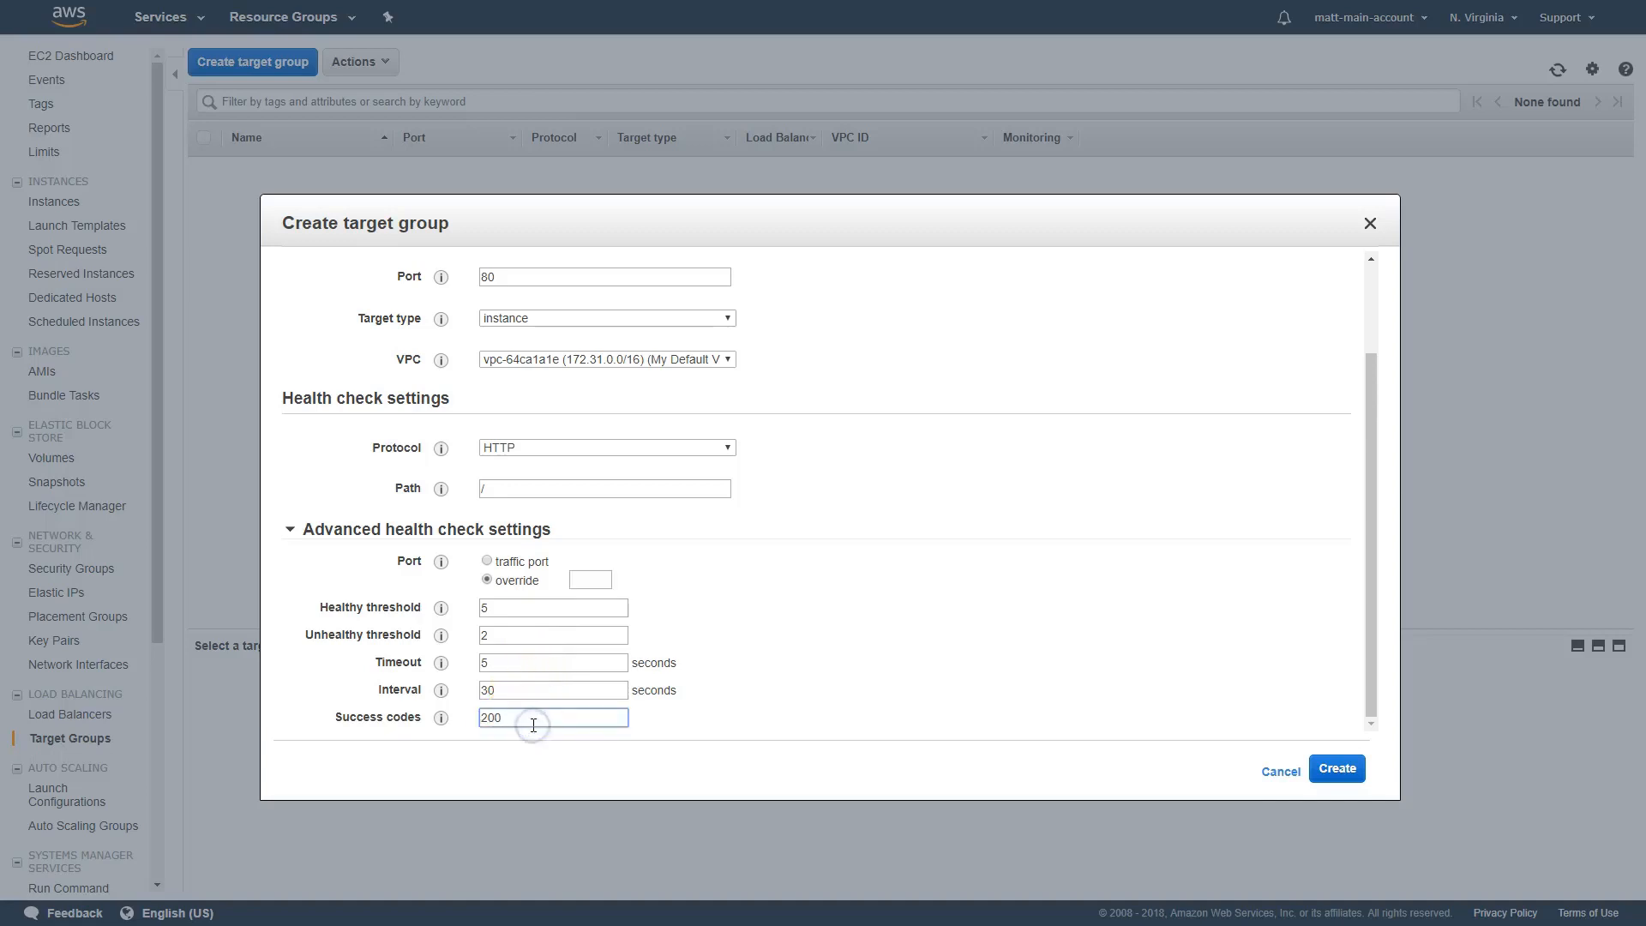
left_click(600, 727)
left_click(1339, 763)
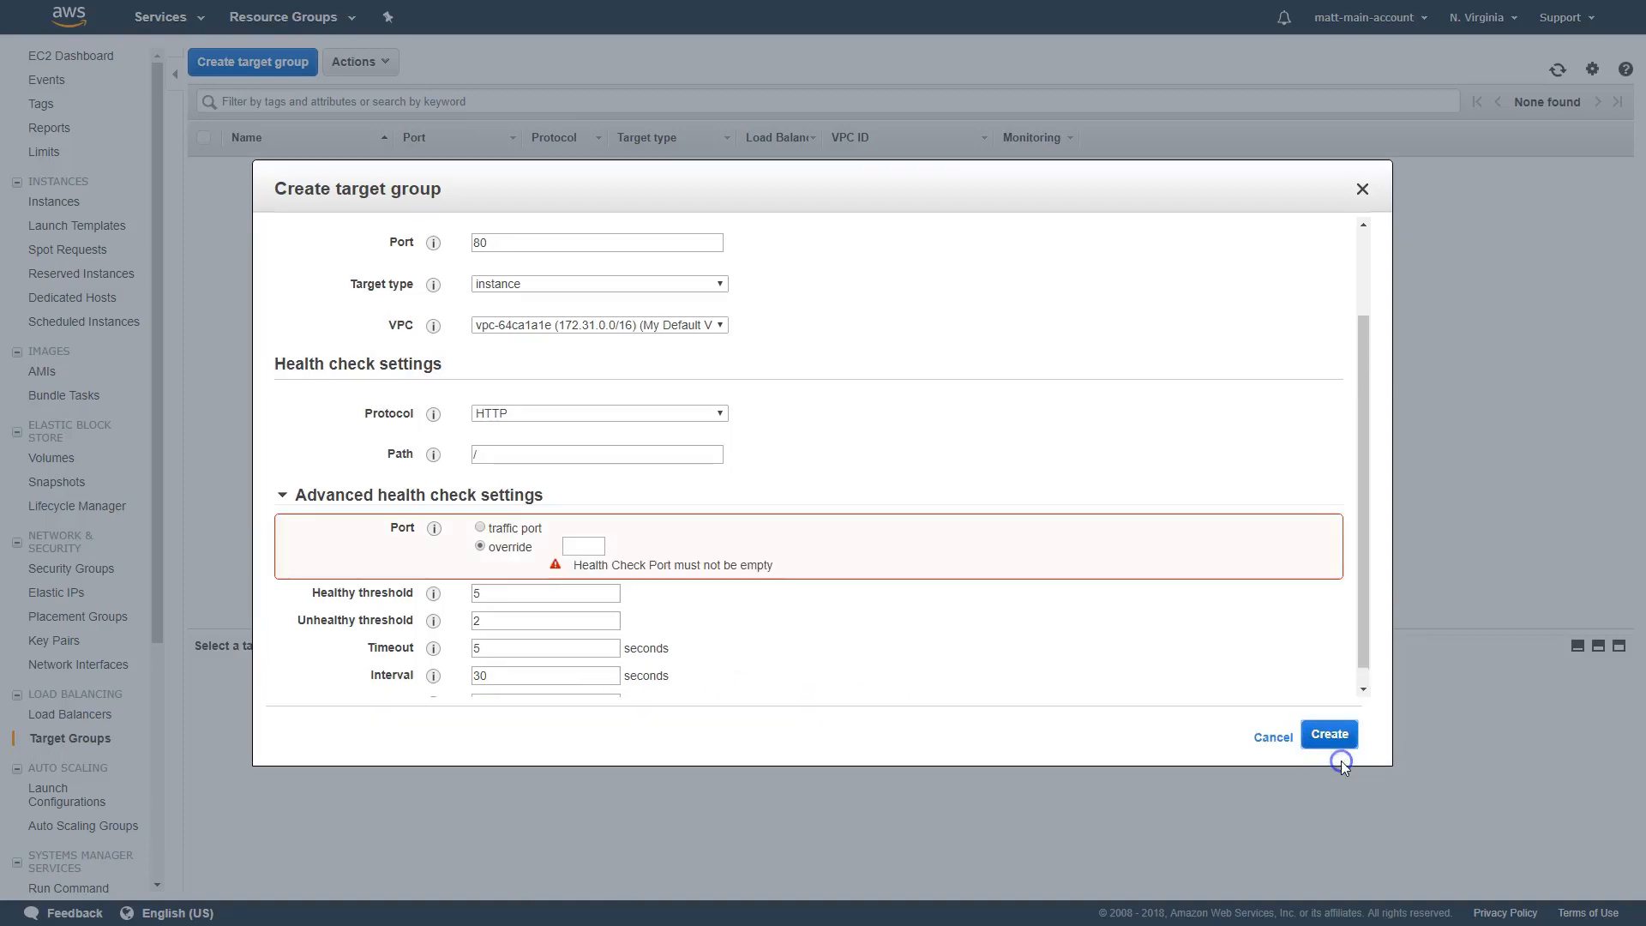
Set the health check port to traffic port and create the target group
left_click(481, 528)
left_click(347, 496)
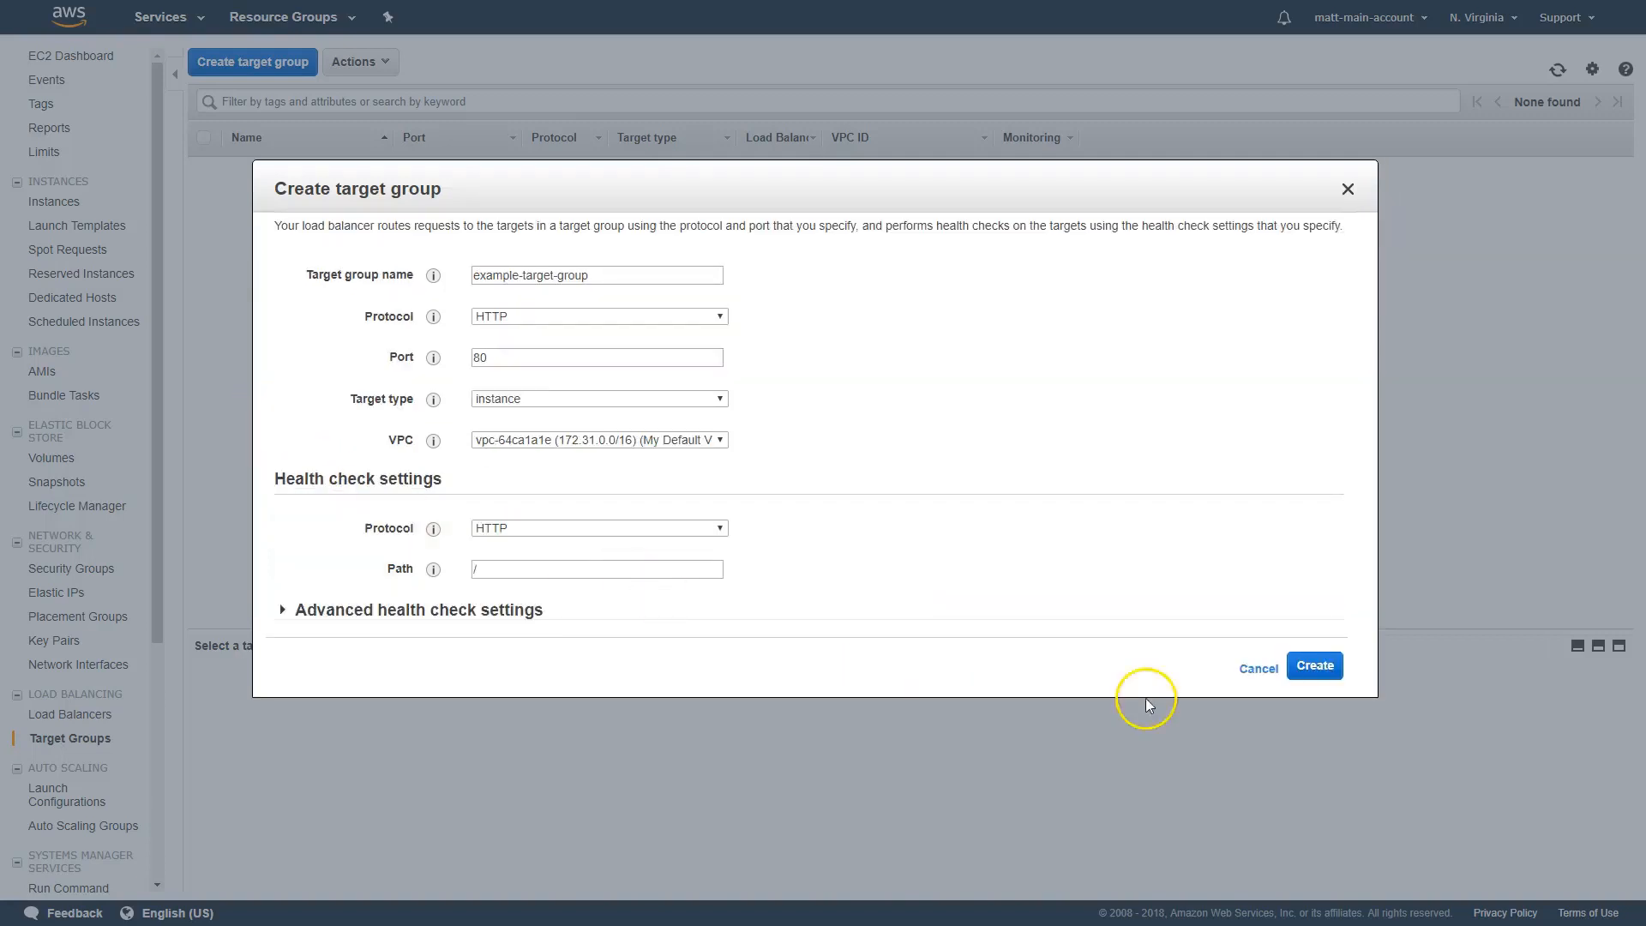
left_click(1321, 666)
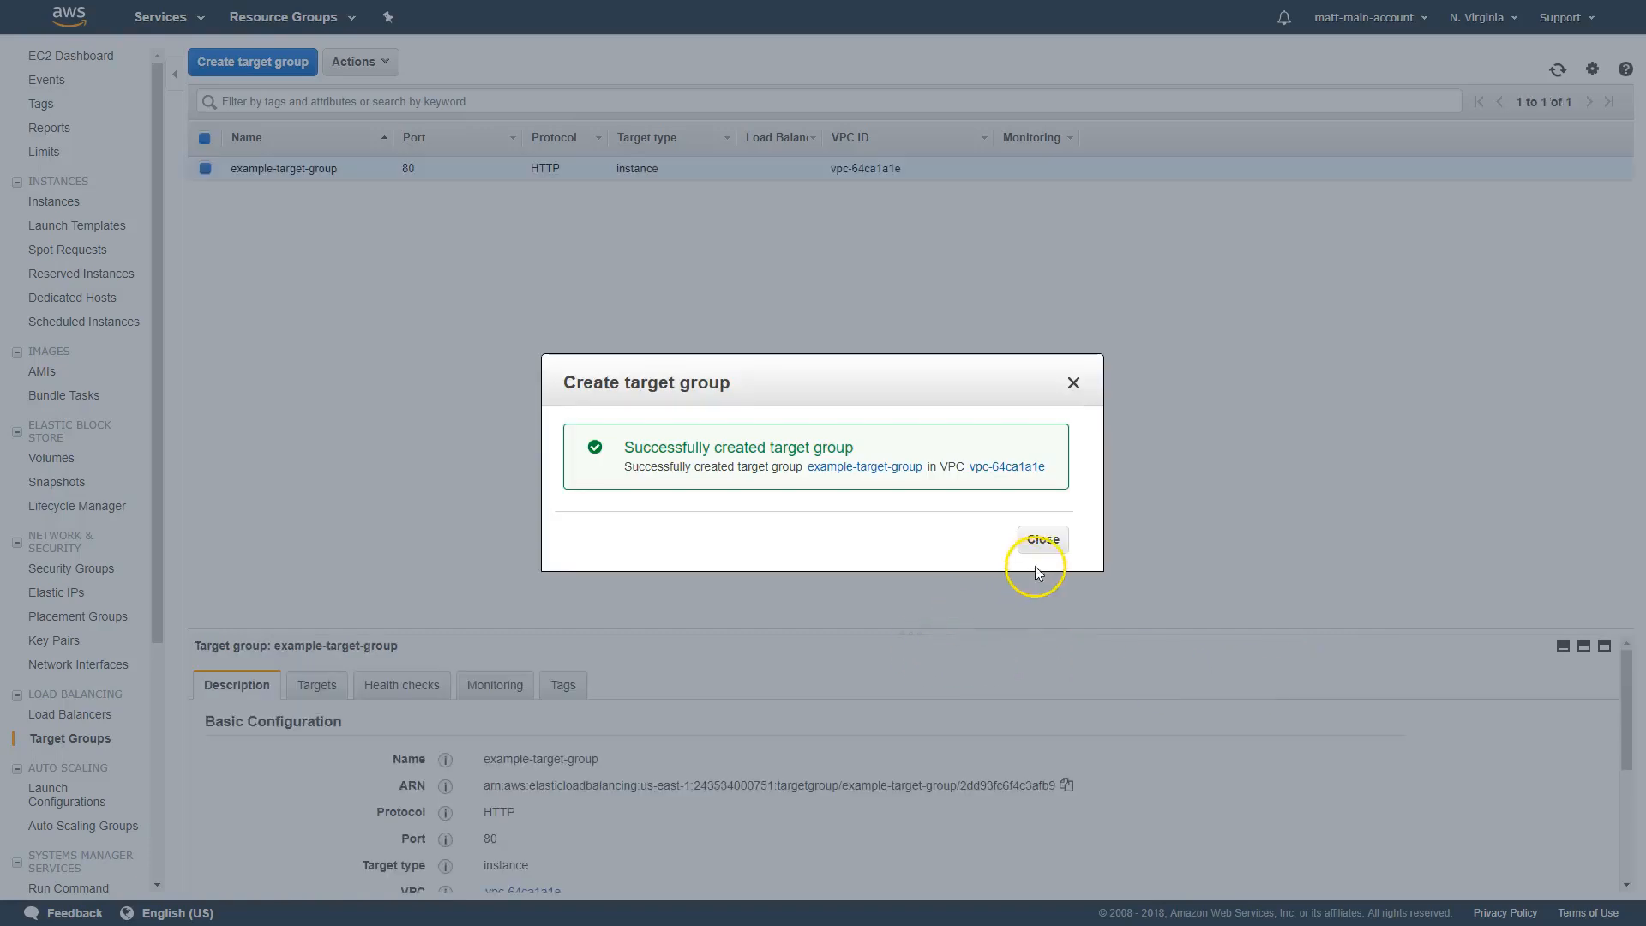
left_click(1051, 542)
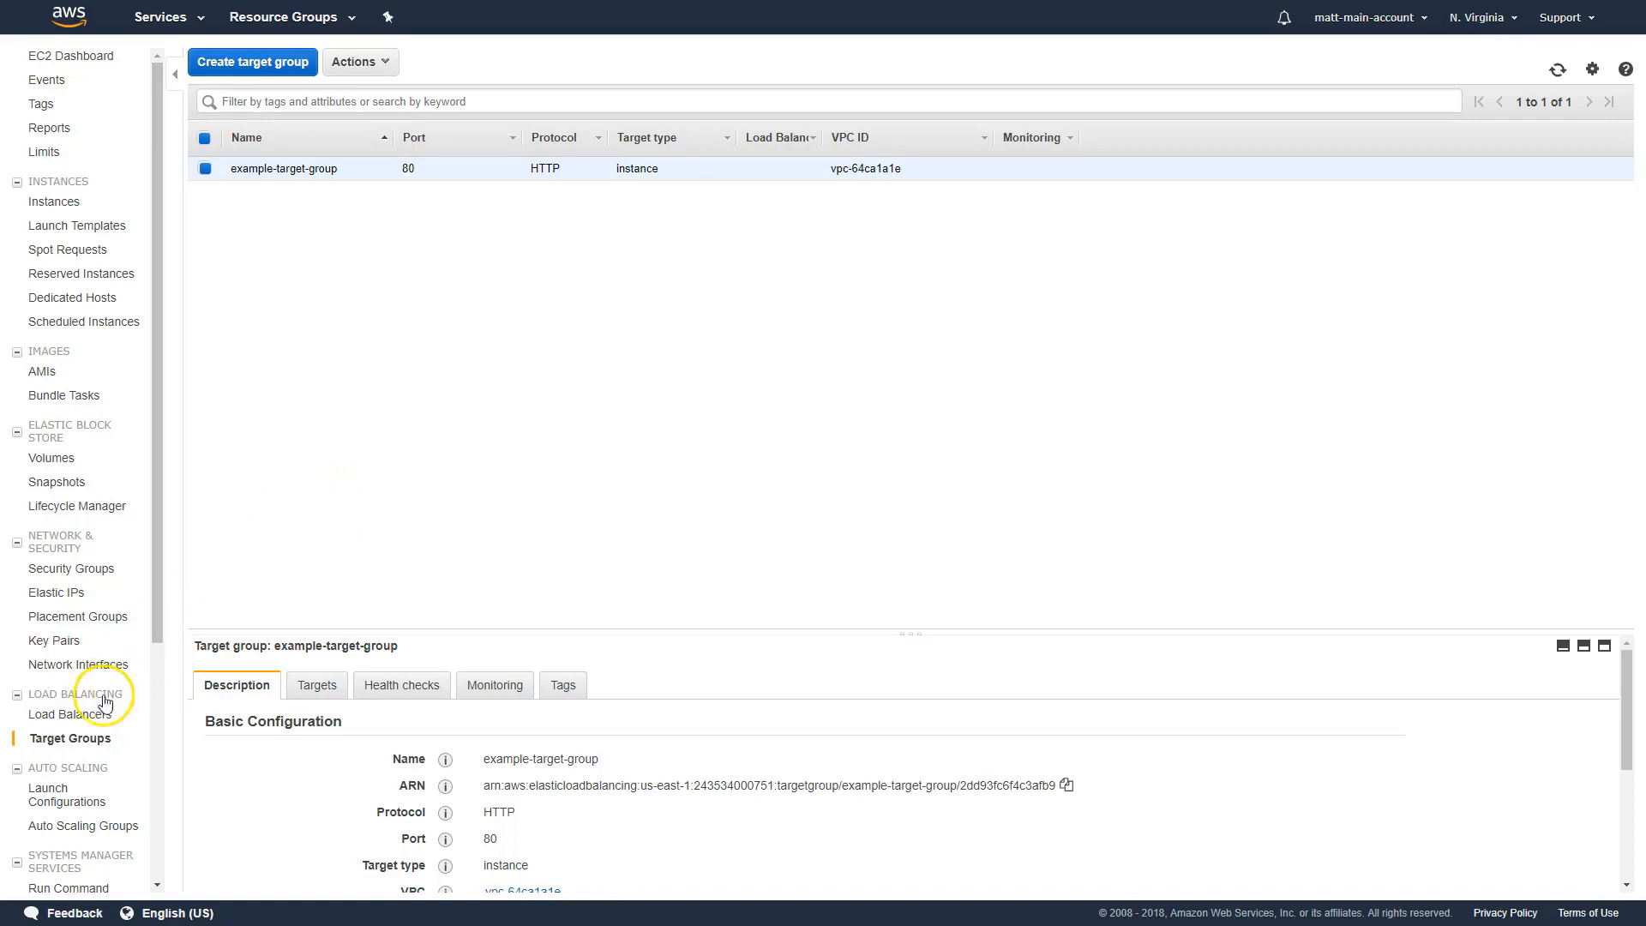
Compare the load balancer types and start creating an Application Load Balancer for HTTP/HTTPS
left_click(84, 721)
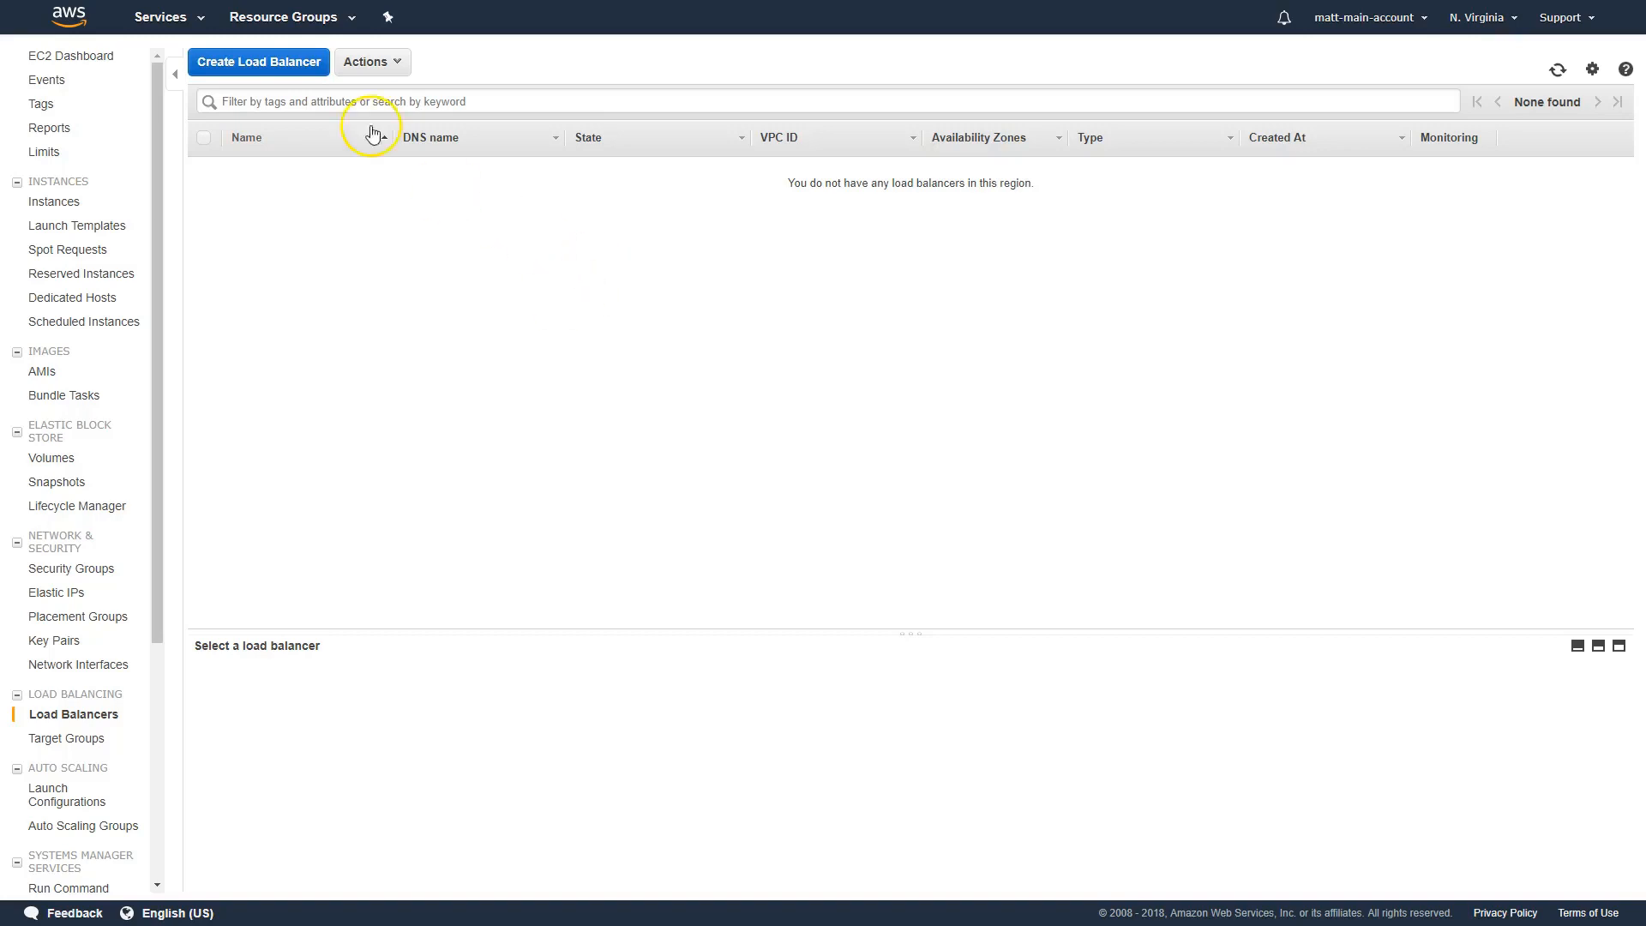
left_click(287, 61)
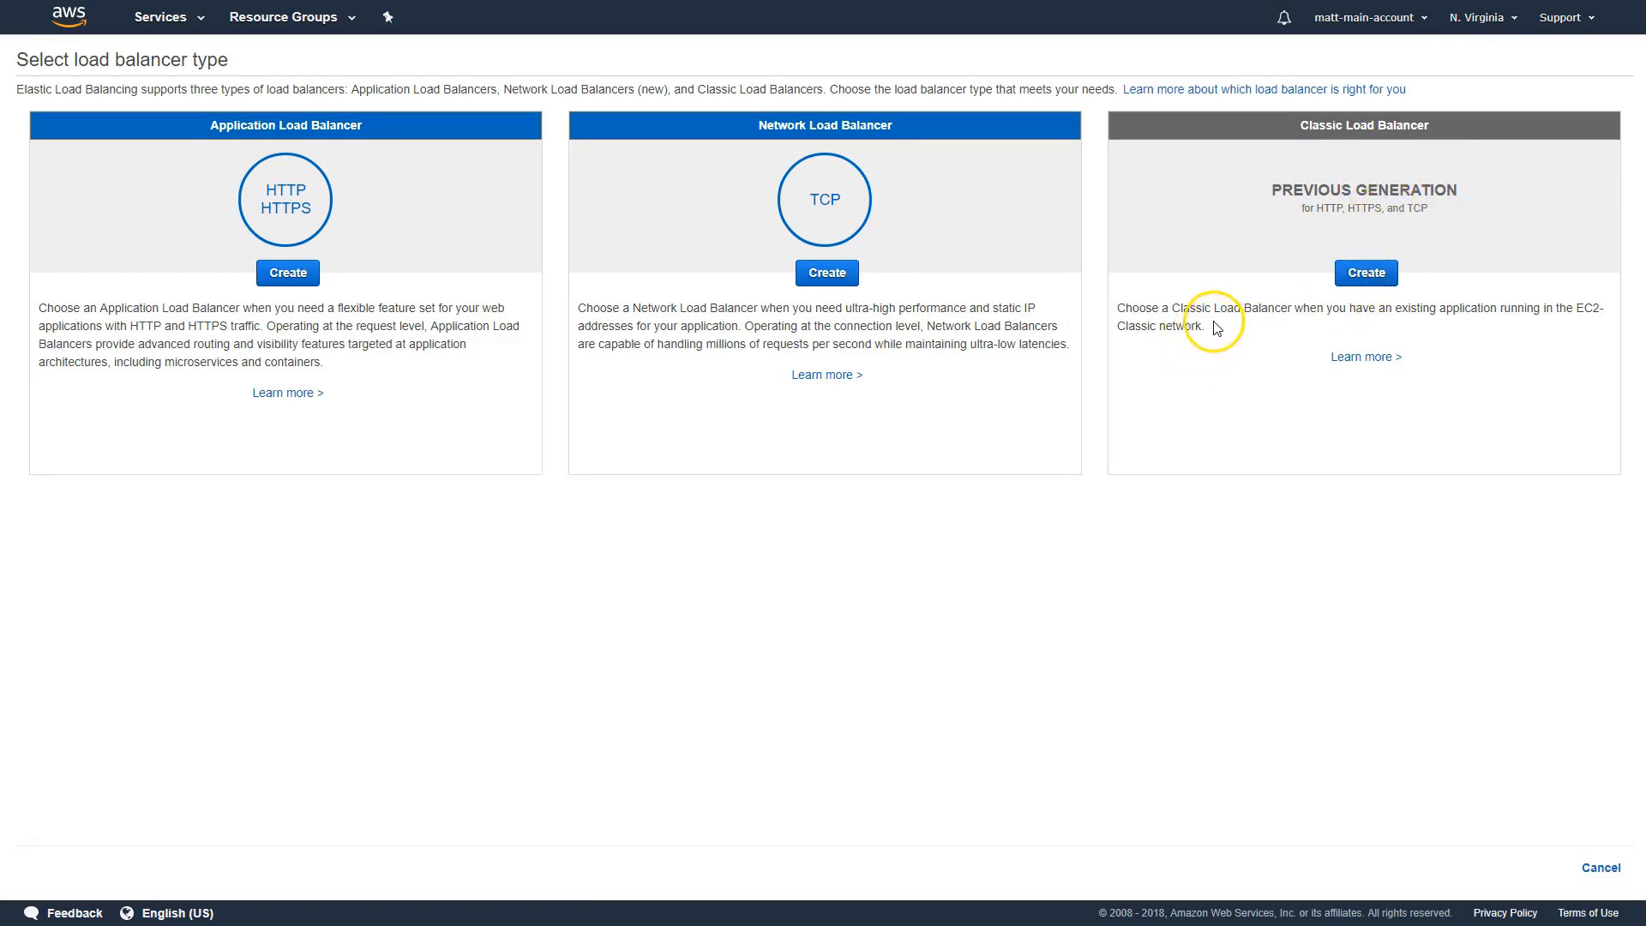
left_click_drag(1221, 326, 1117, 307)
left_click(1140, 334)
left_click_drag(915, 127, 739, 137)
left_click(289, 273)
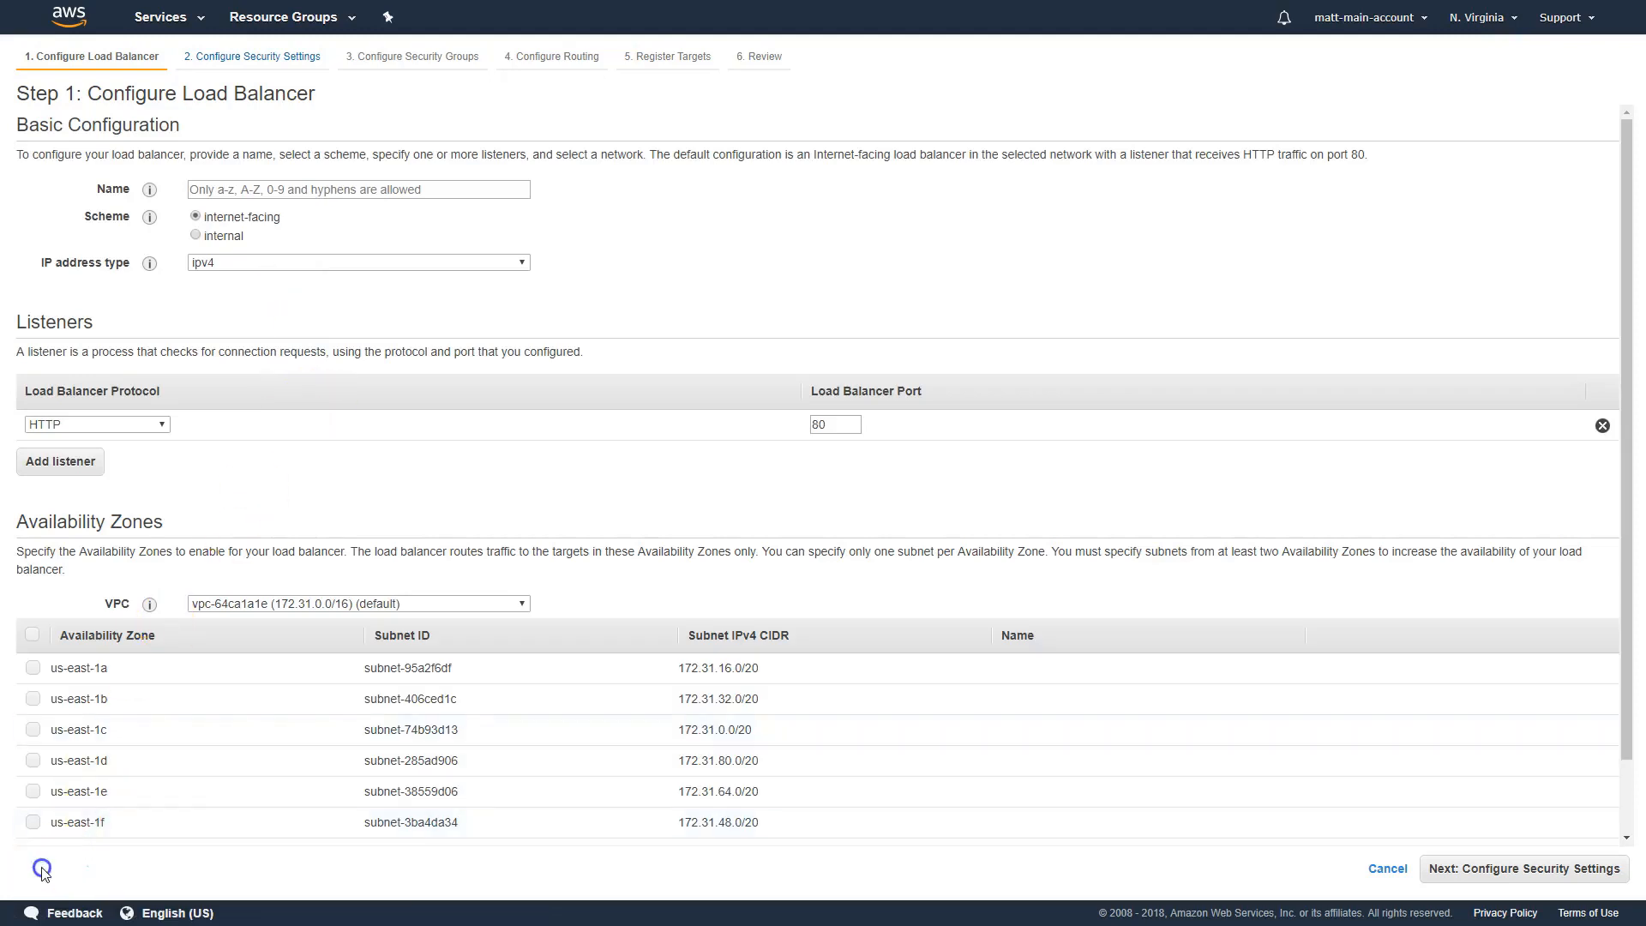
Name the load balancer example-load-balancer
left_click(299, 193)
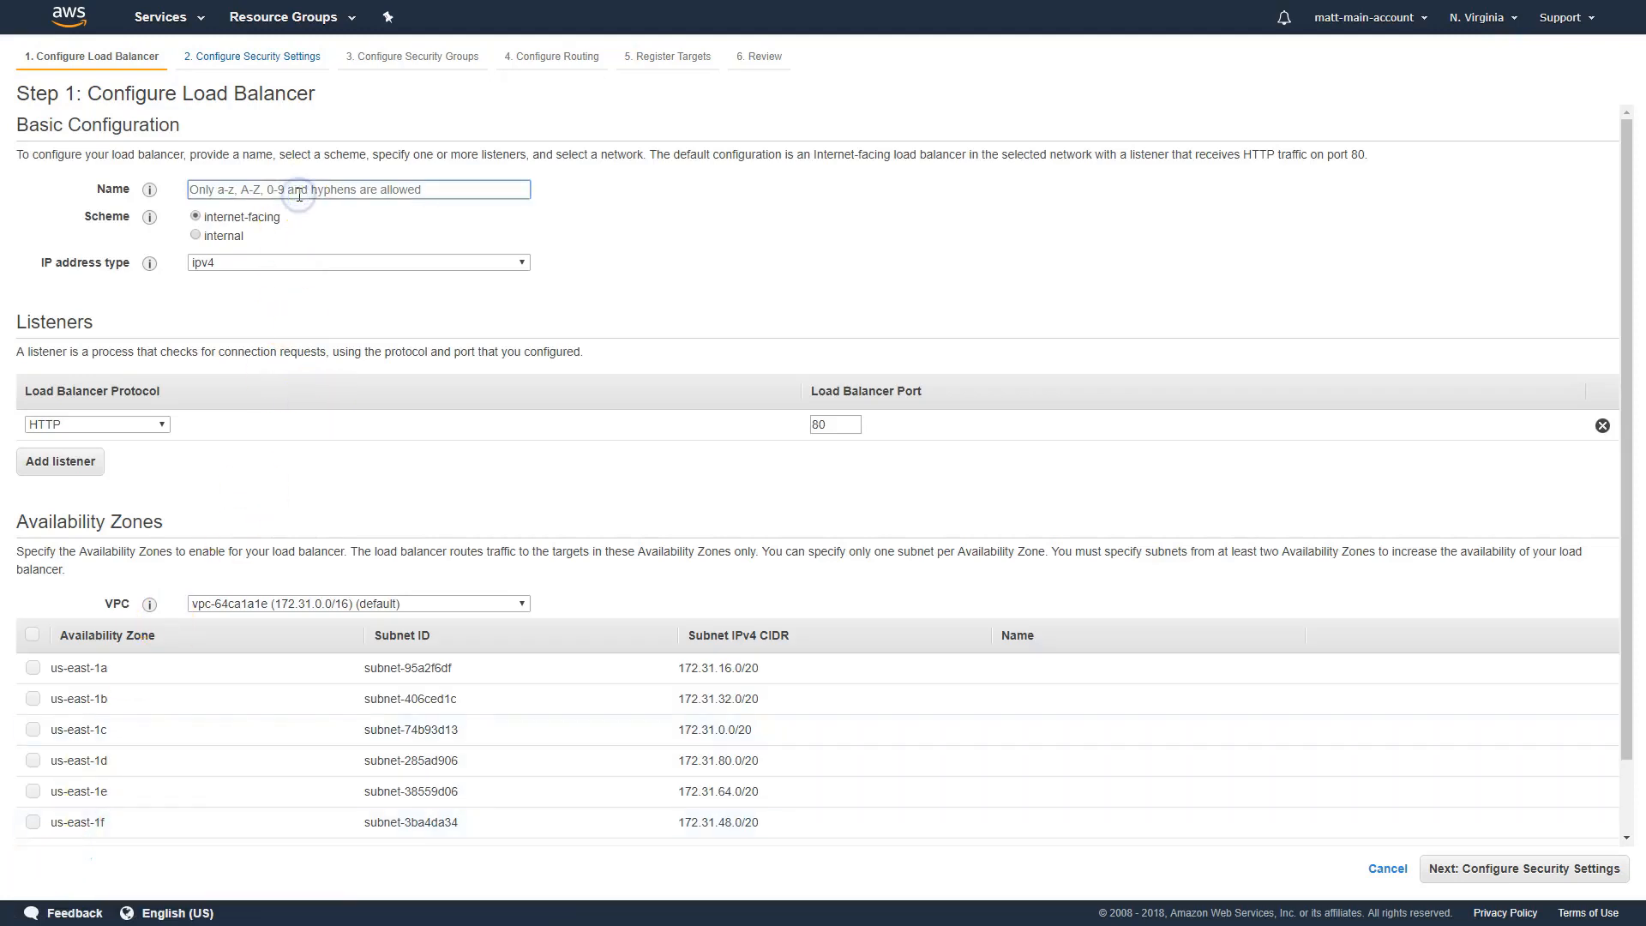
type("exam")
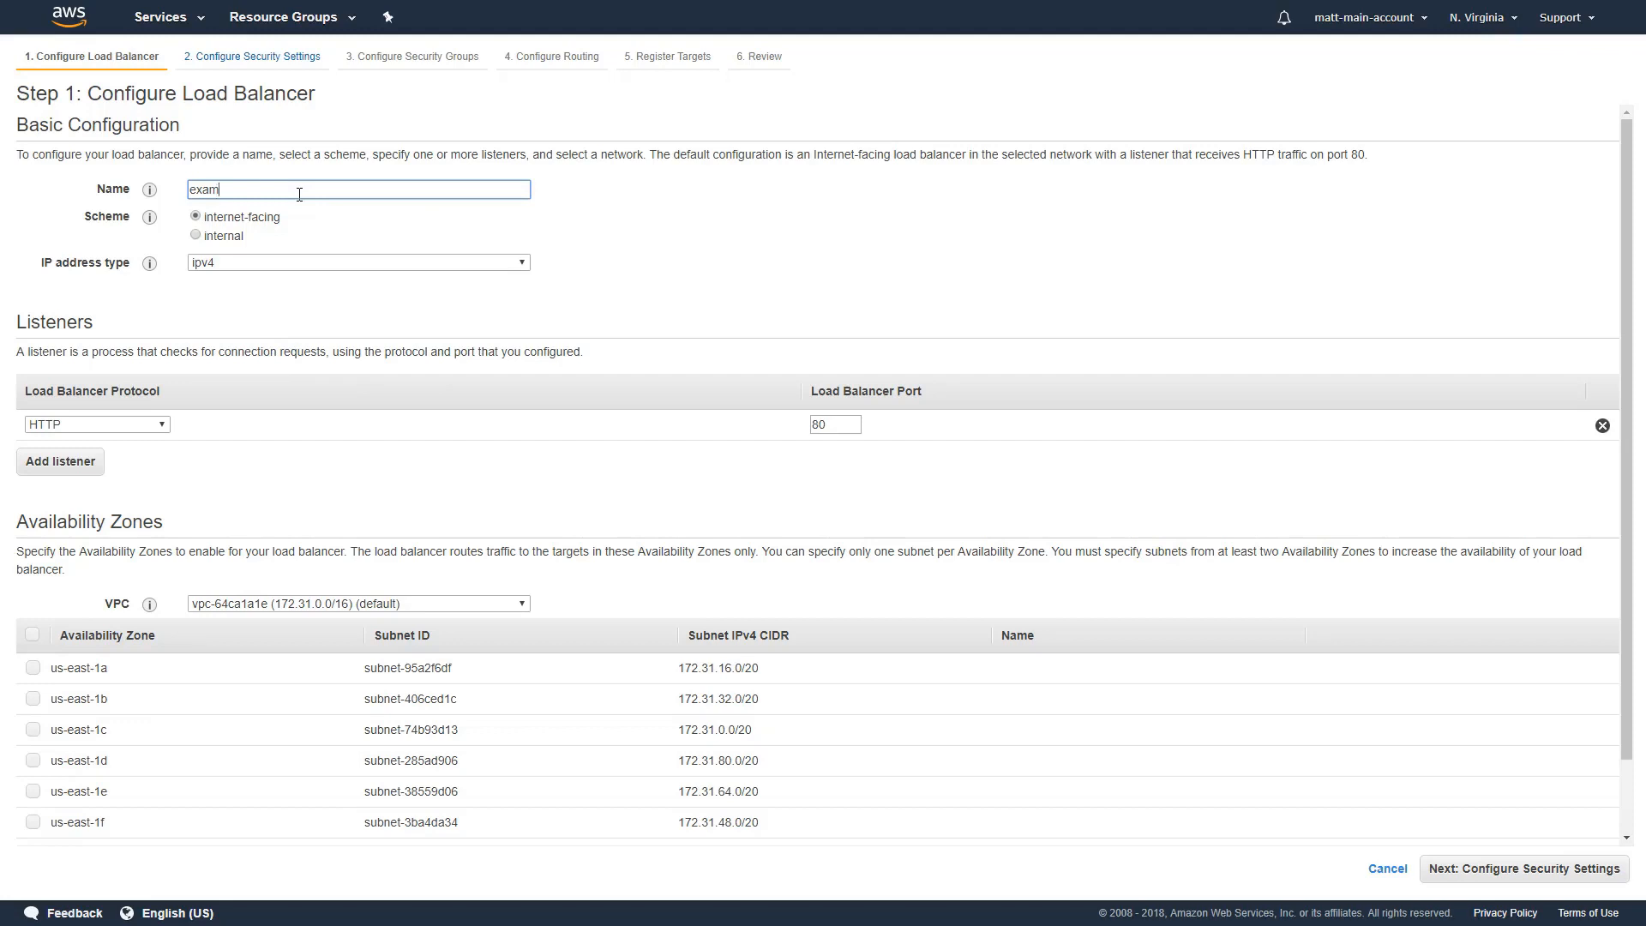
type("ple-load-balancer")
mouse_move(151, 221)
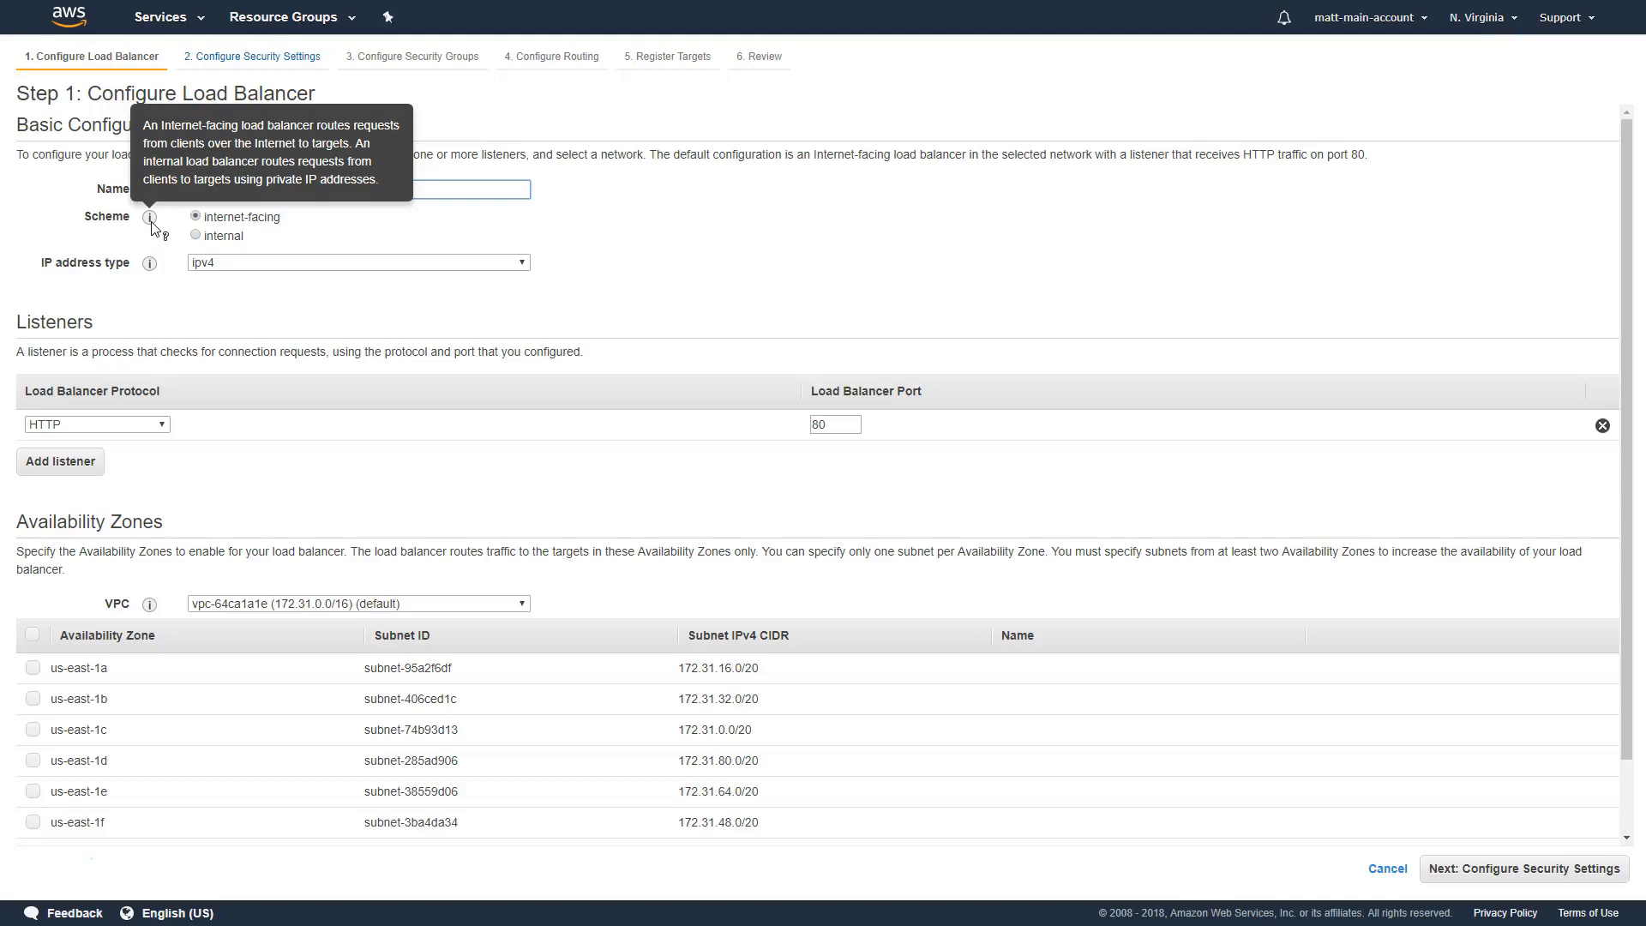
Choose ipv4 as the load balancer's IP address type and keep the listener protocol set to HTTP
left_click(214, 268)
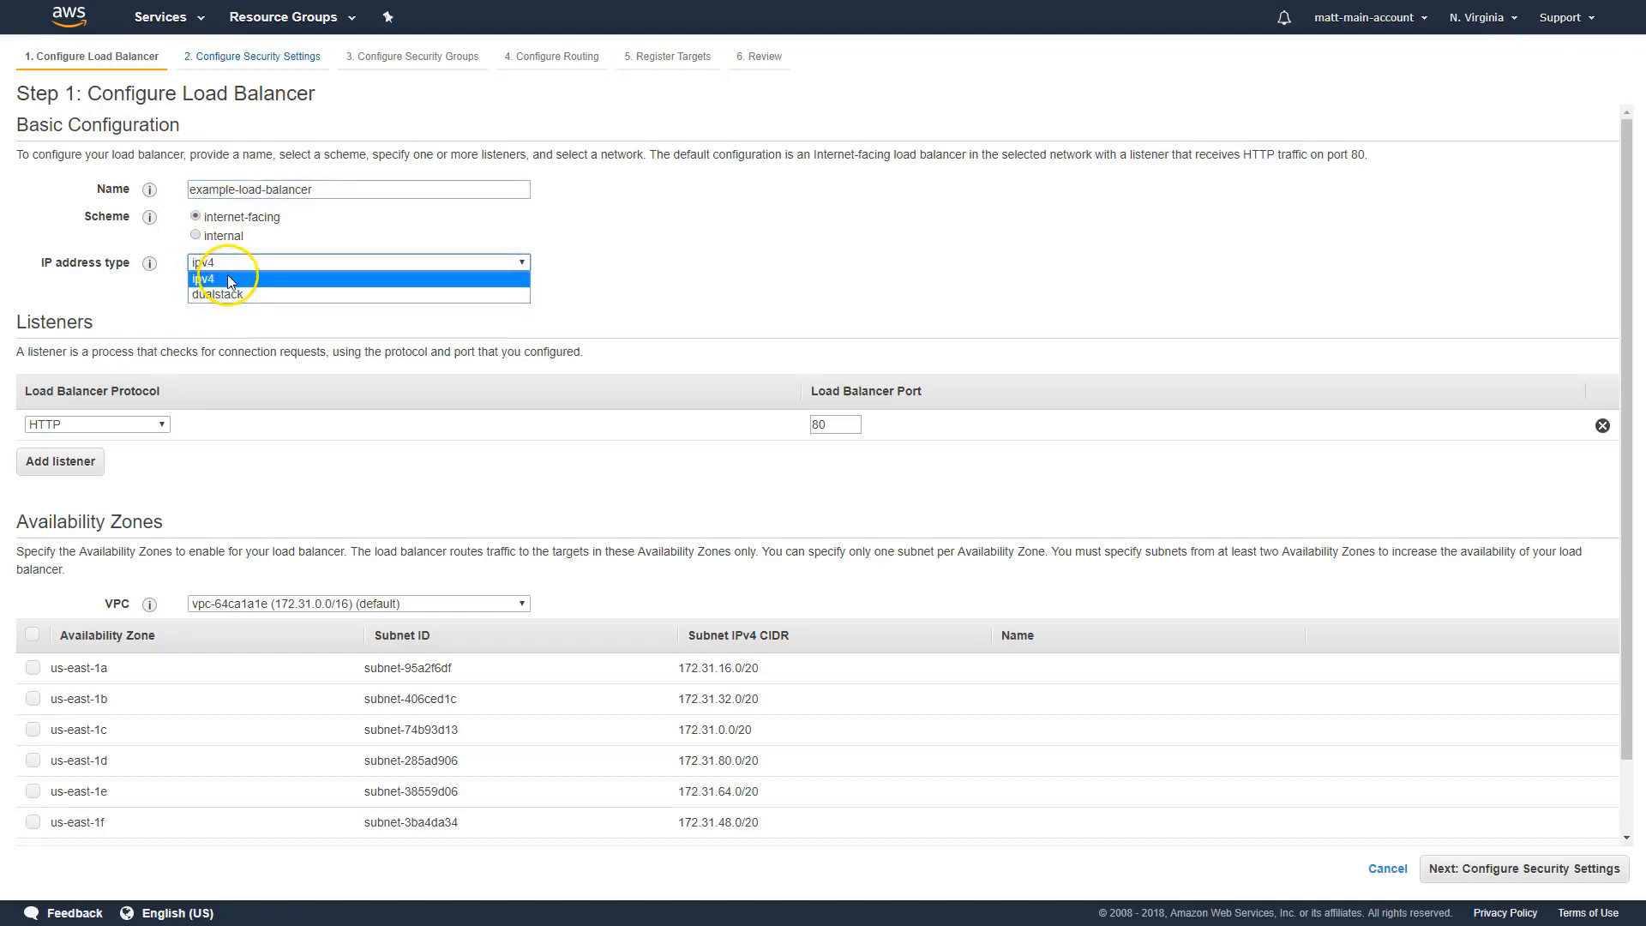
left_click(228, 279)
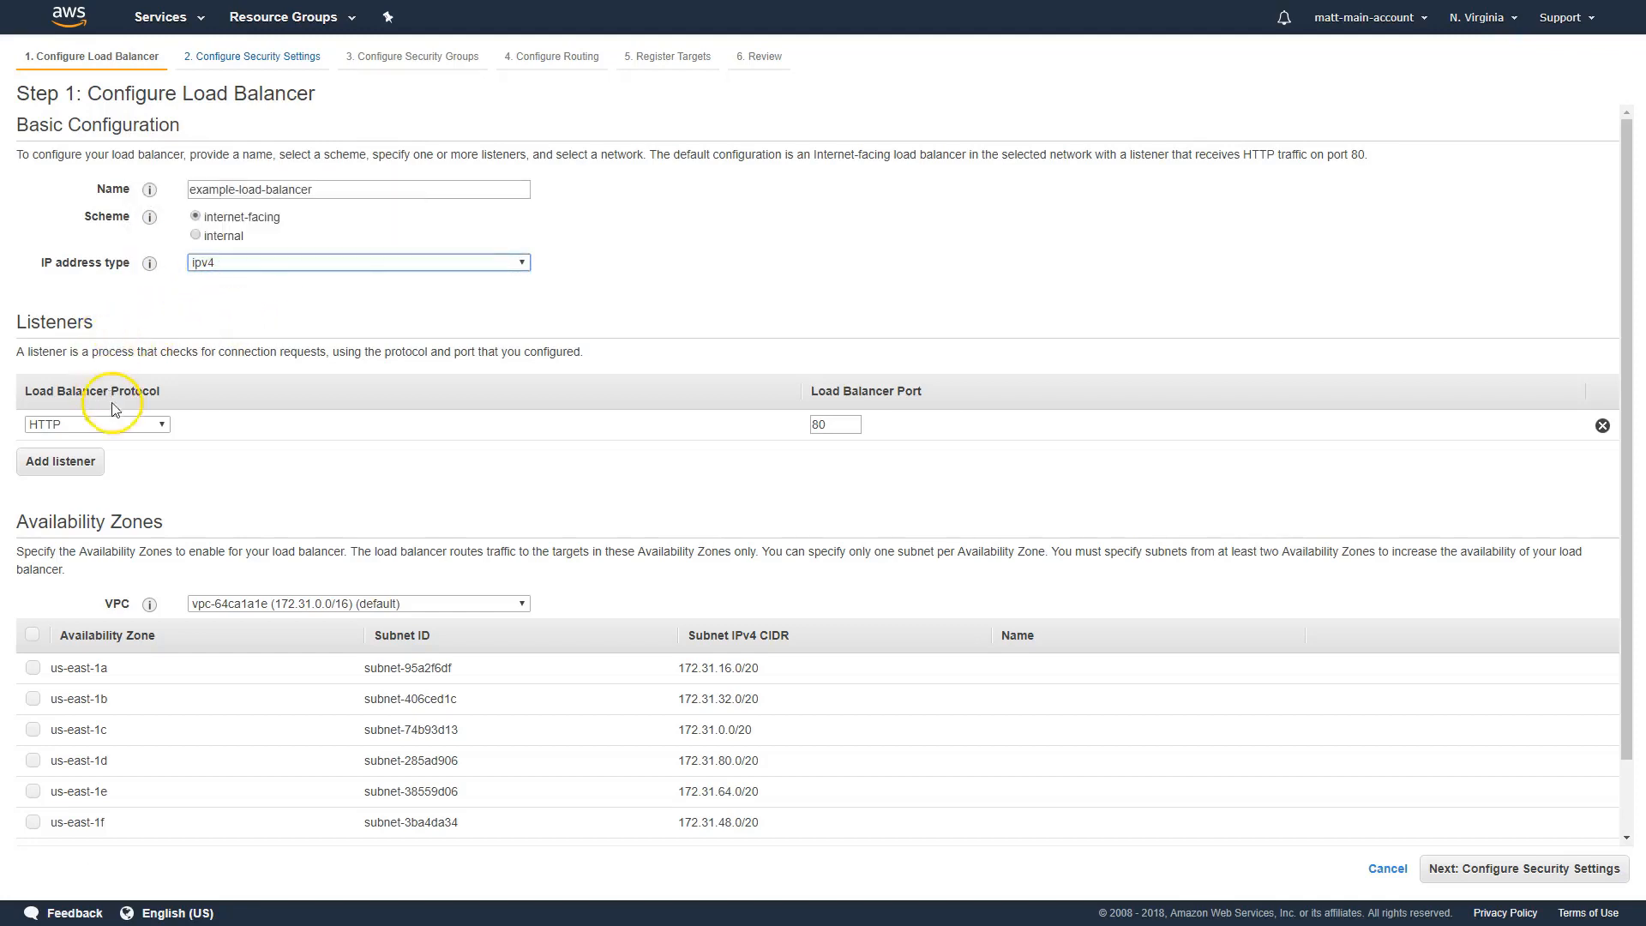
left_click(124, 426)
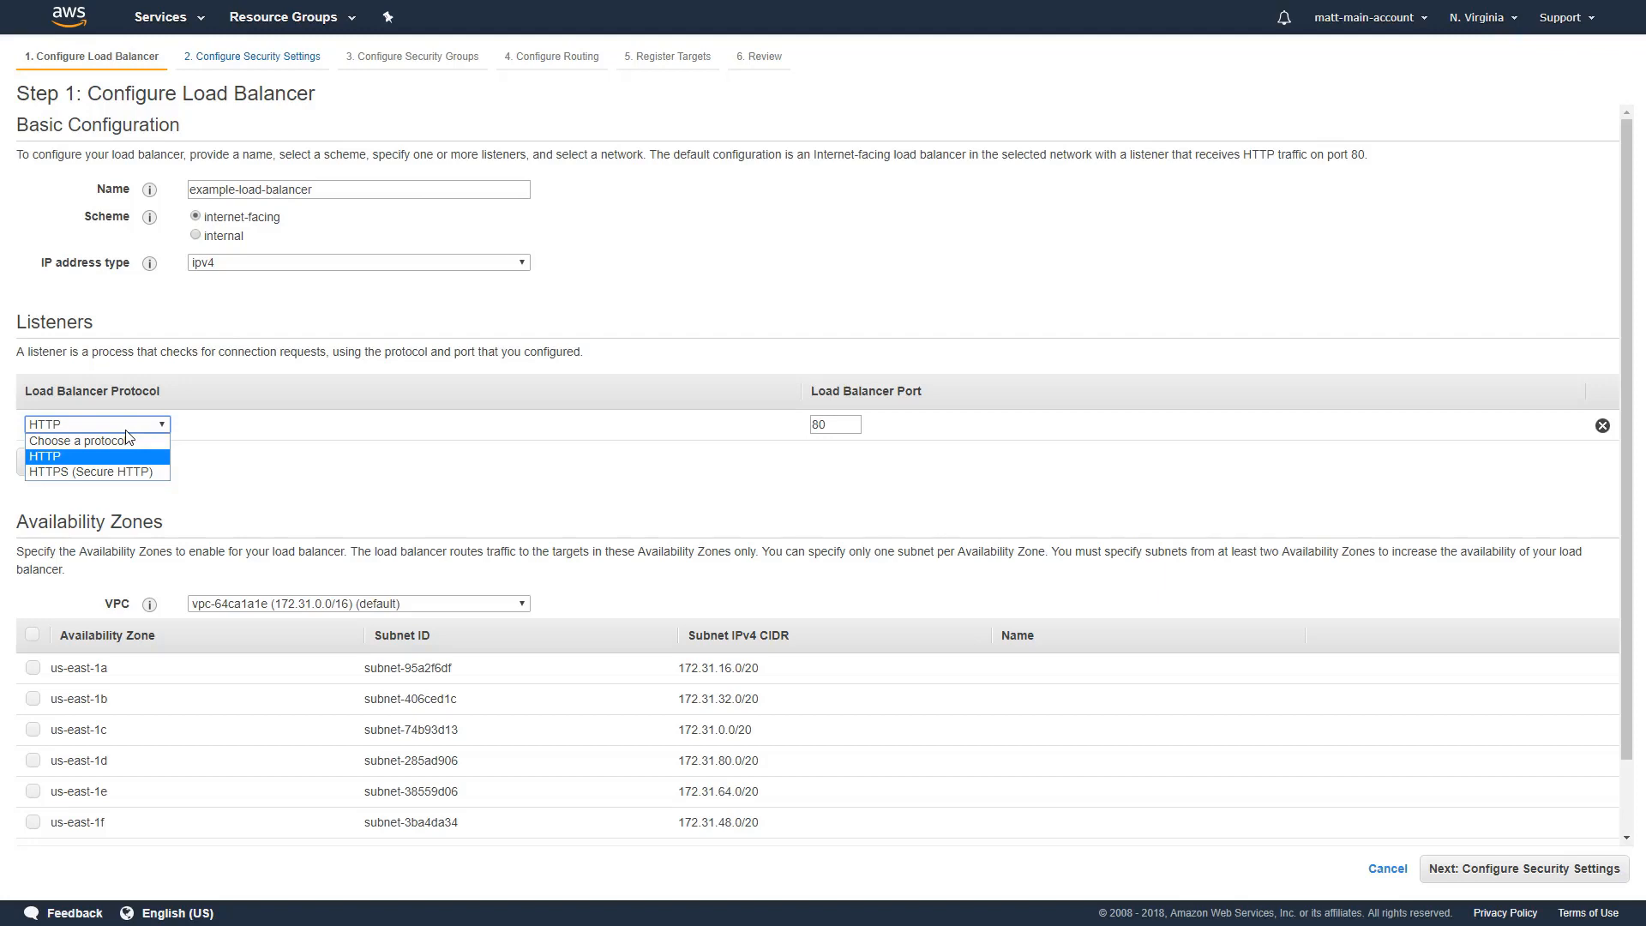
left_click(356, 433)
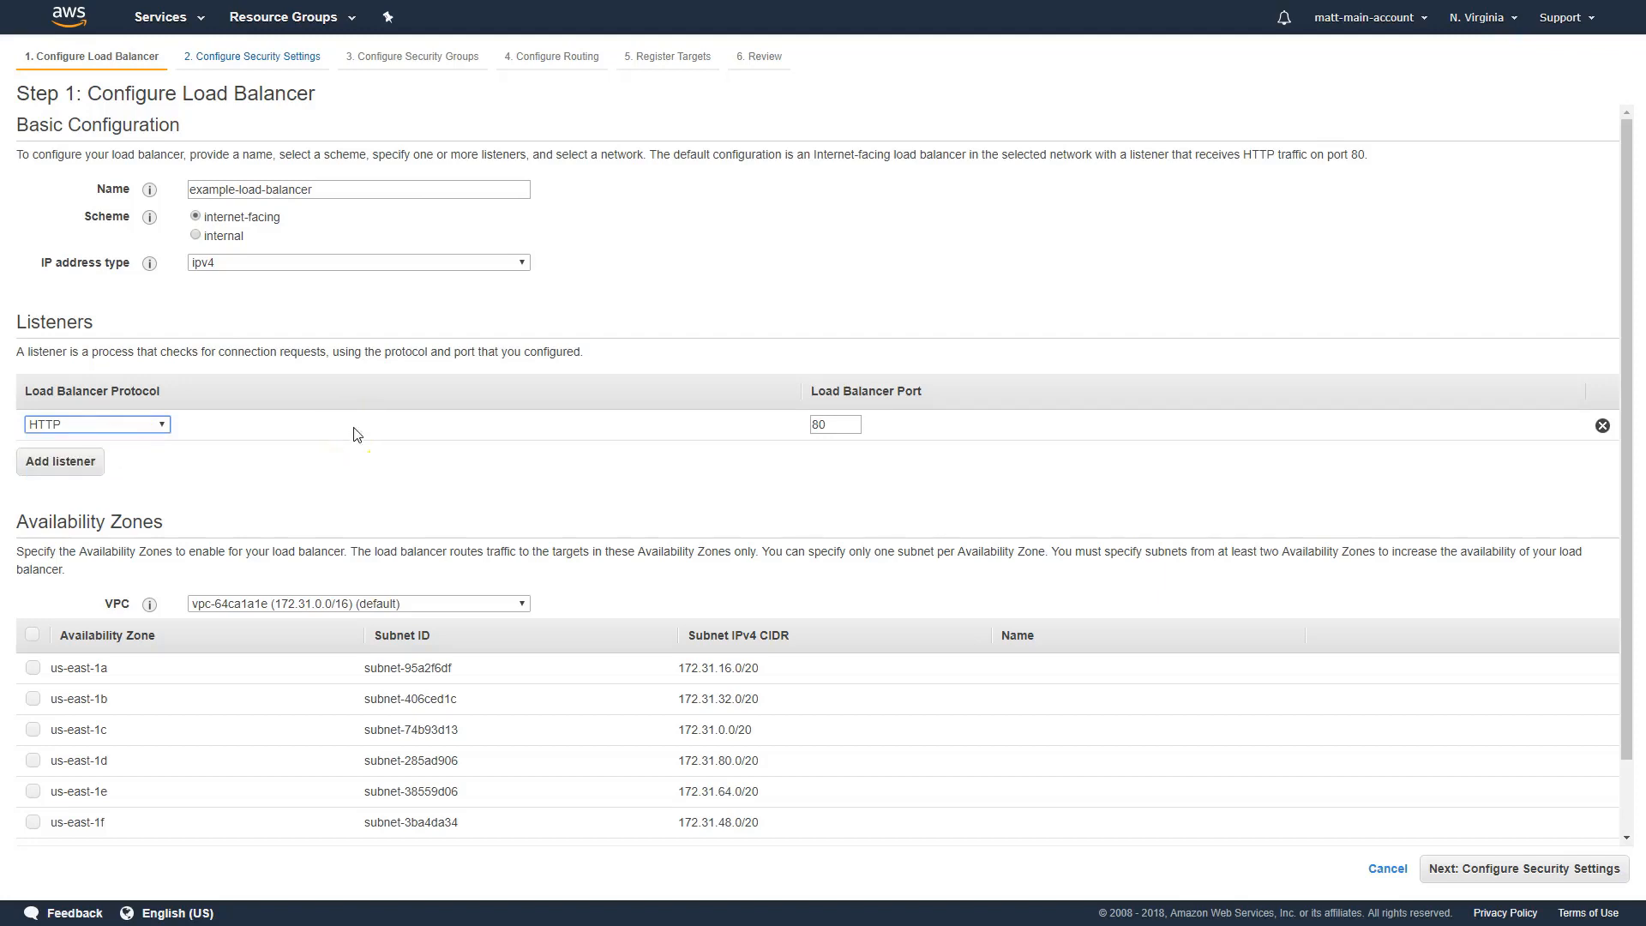
left_click(357, 434)
Enable the us-east-1a and us-east-1b availability zones for the load balancer and check the optional tags section
scroll(368, 434, "down", 1)
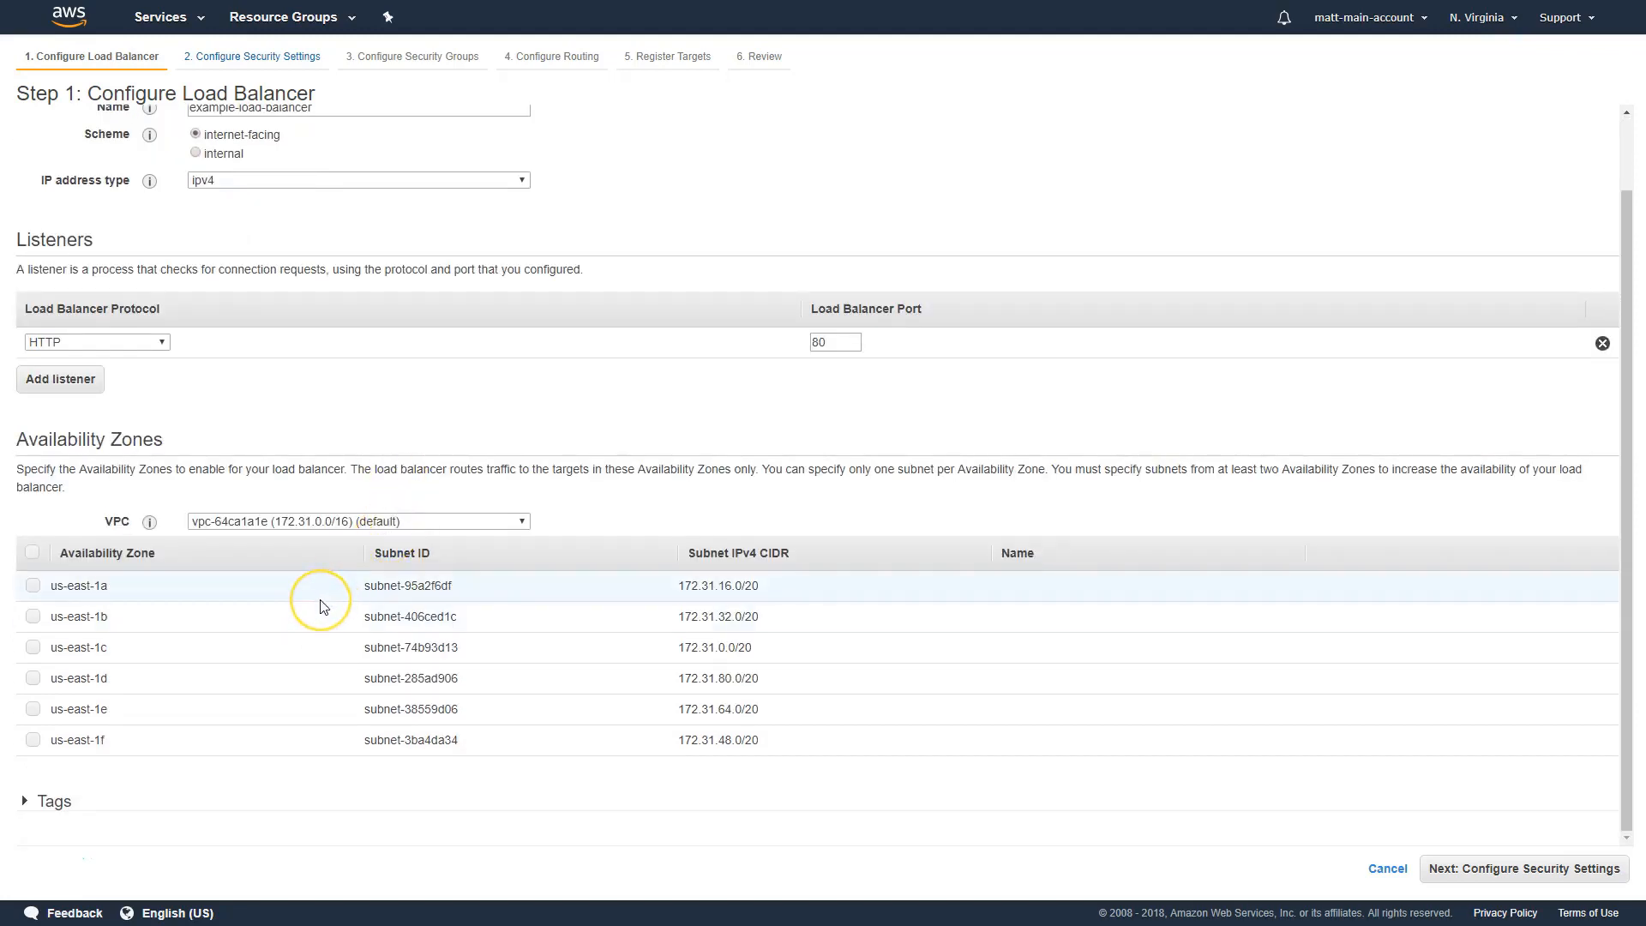
left_click(33, 587)
left_click(33, 587)
left_click(32, 617)
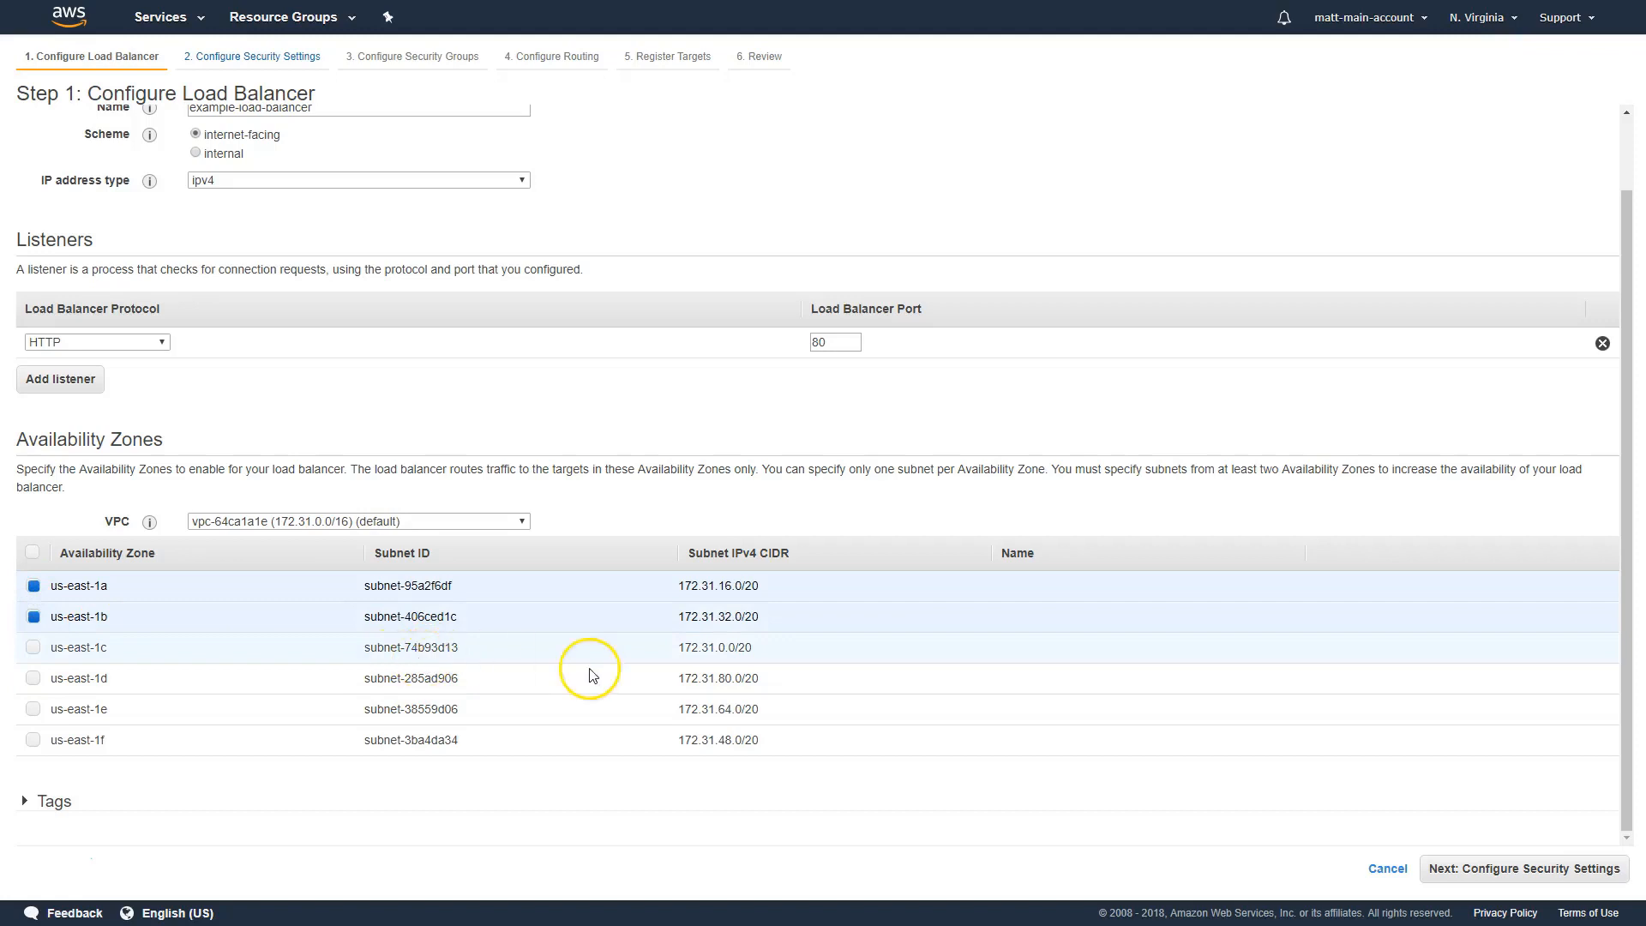
left_click(52, 802)
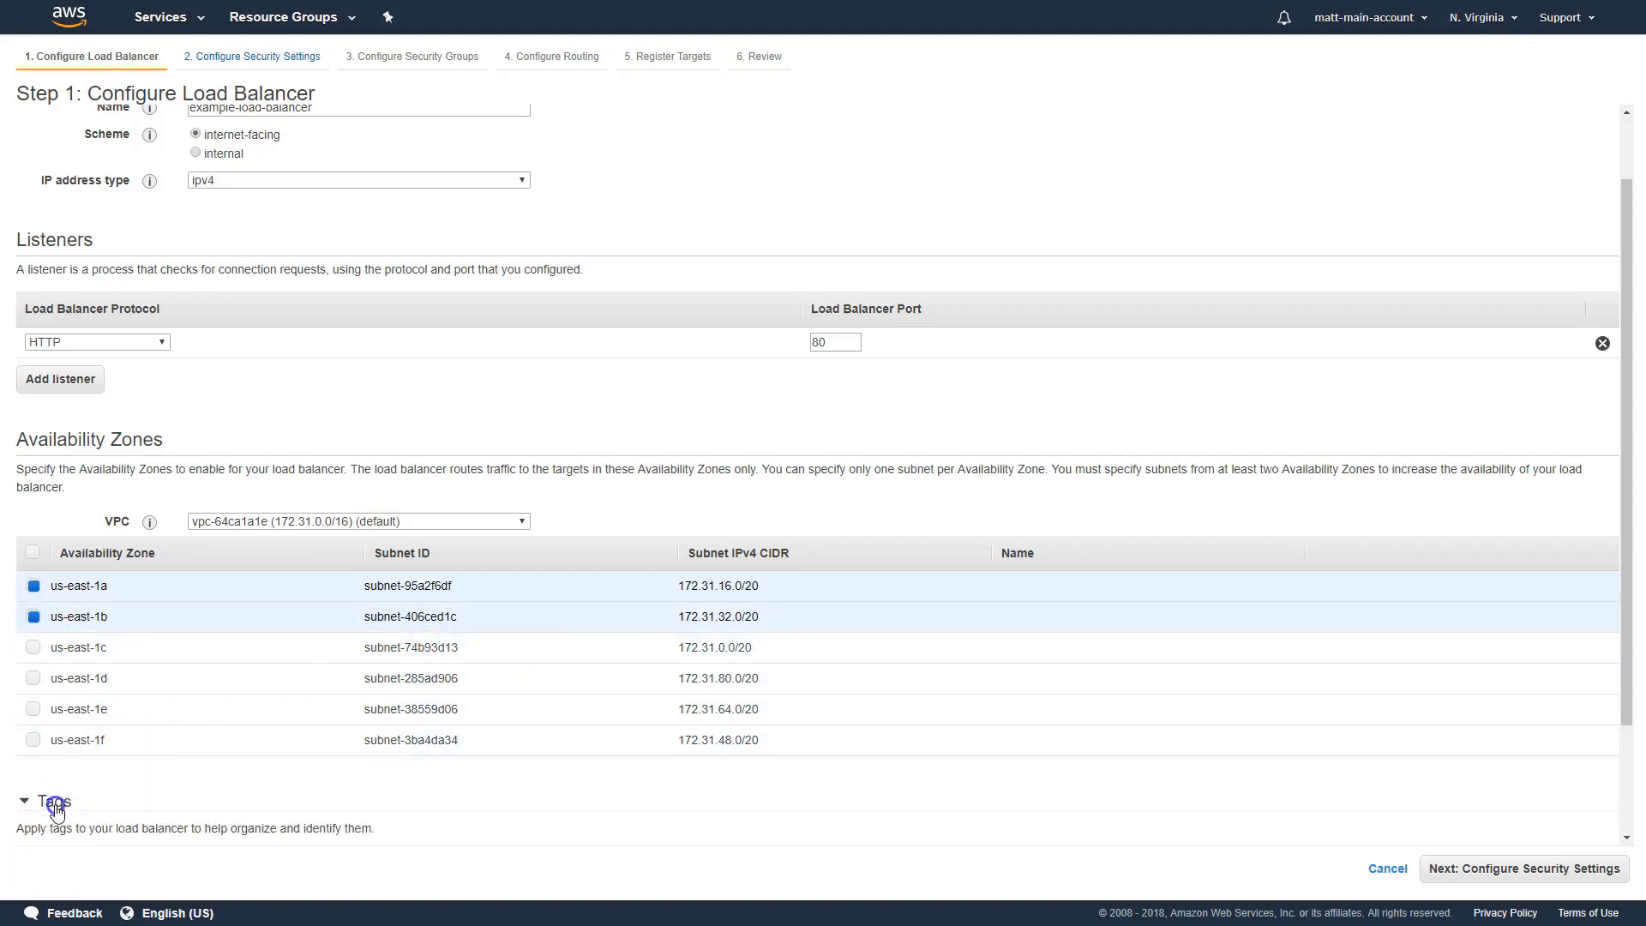
scroll(94, 763, "down", 2)
left_click(53, 664)
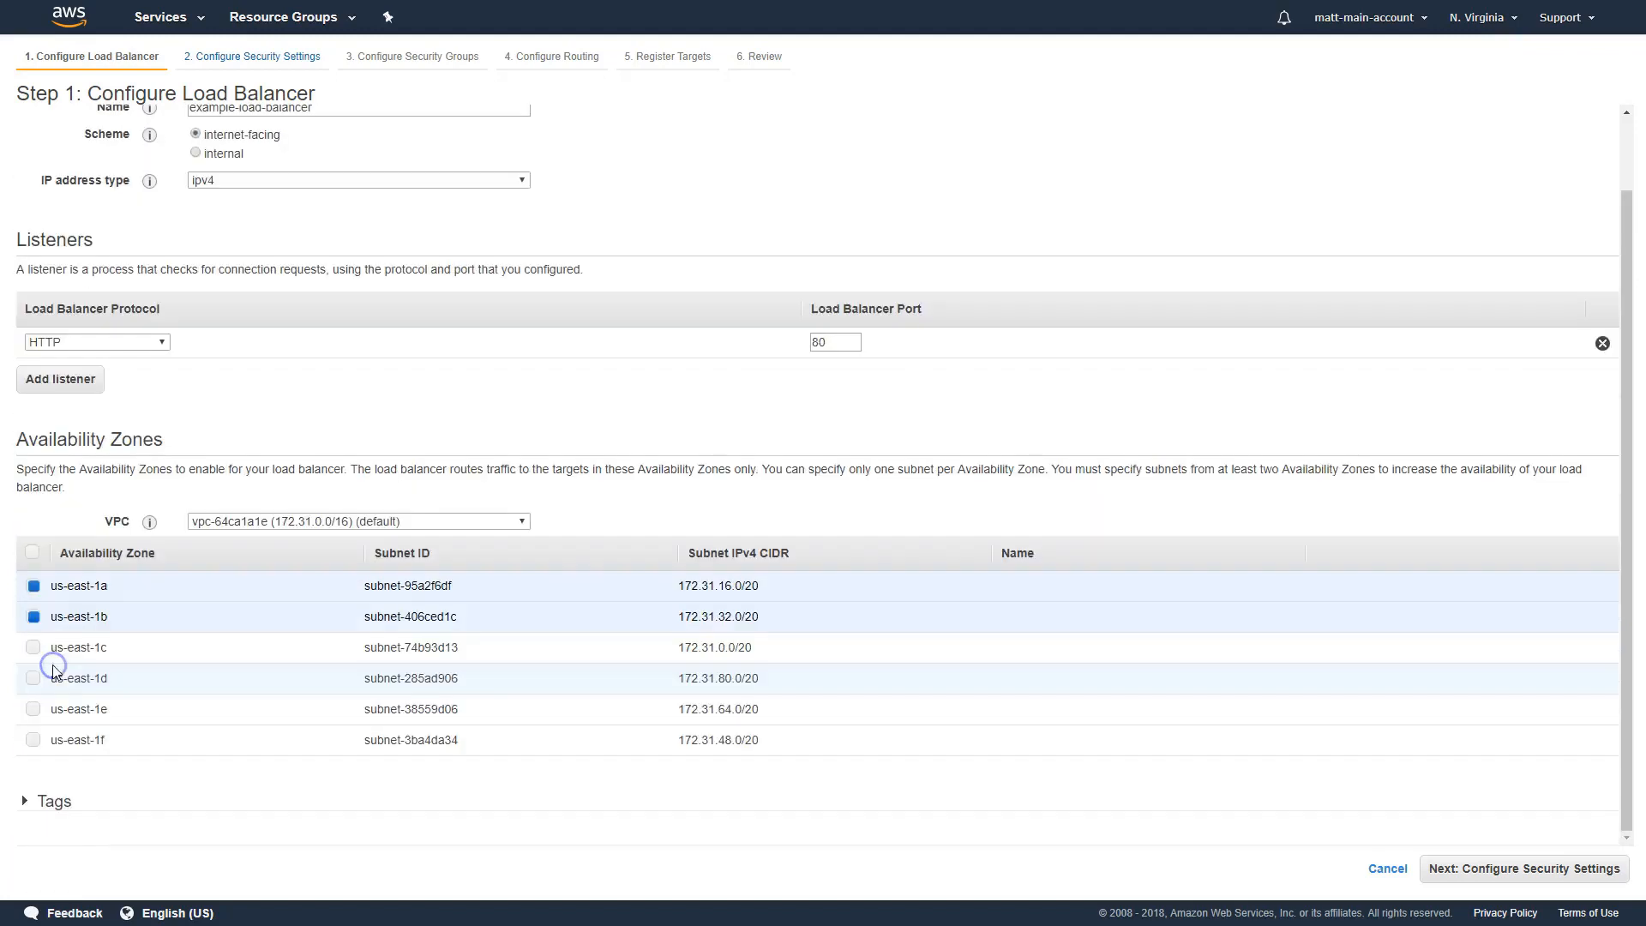
Continue without a secure listener and accept the existing default VPC security group for the load balancer
left_click(1520, 871)
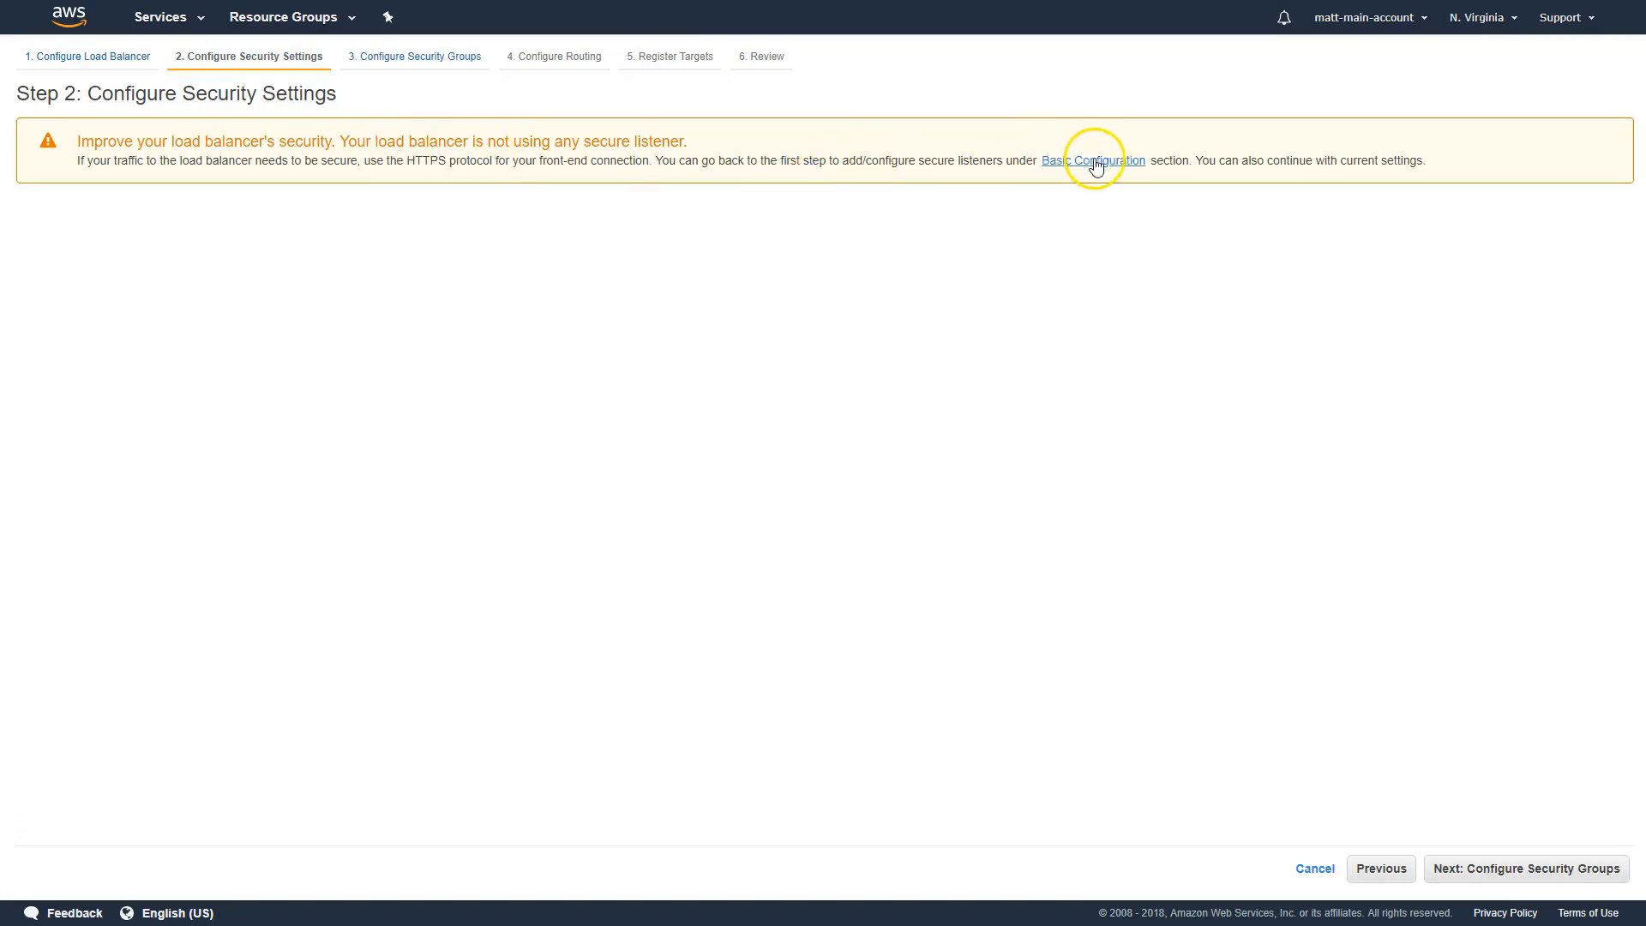
left_click(1471, 867)
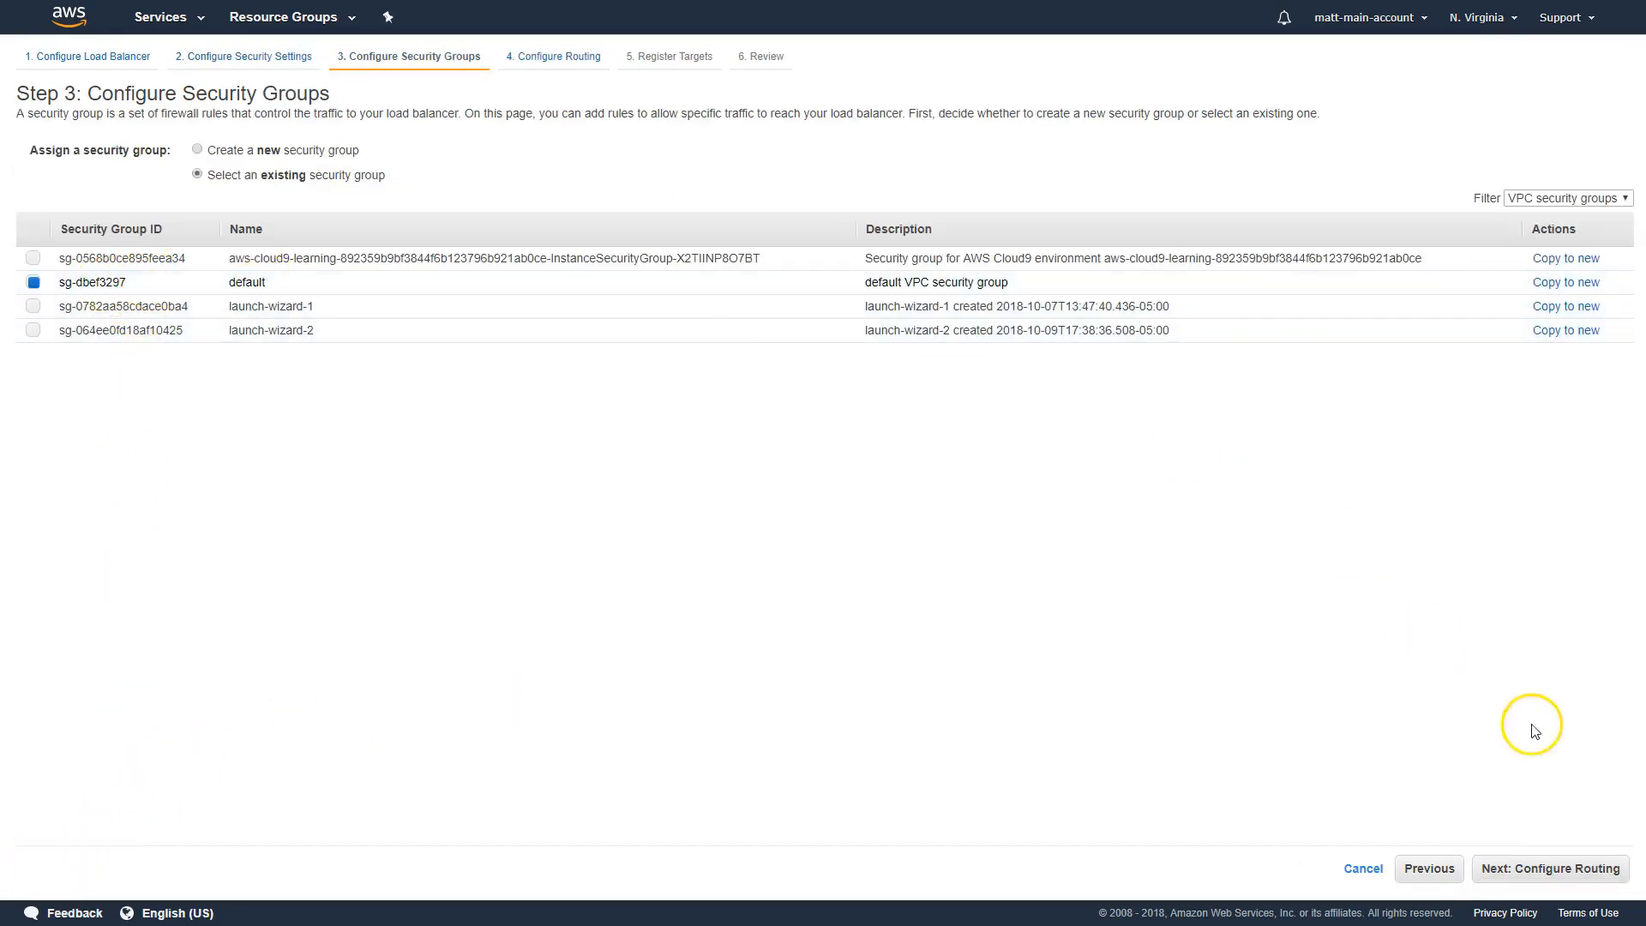
left_click(1541, 879)
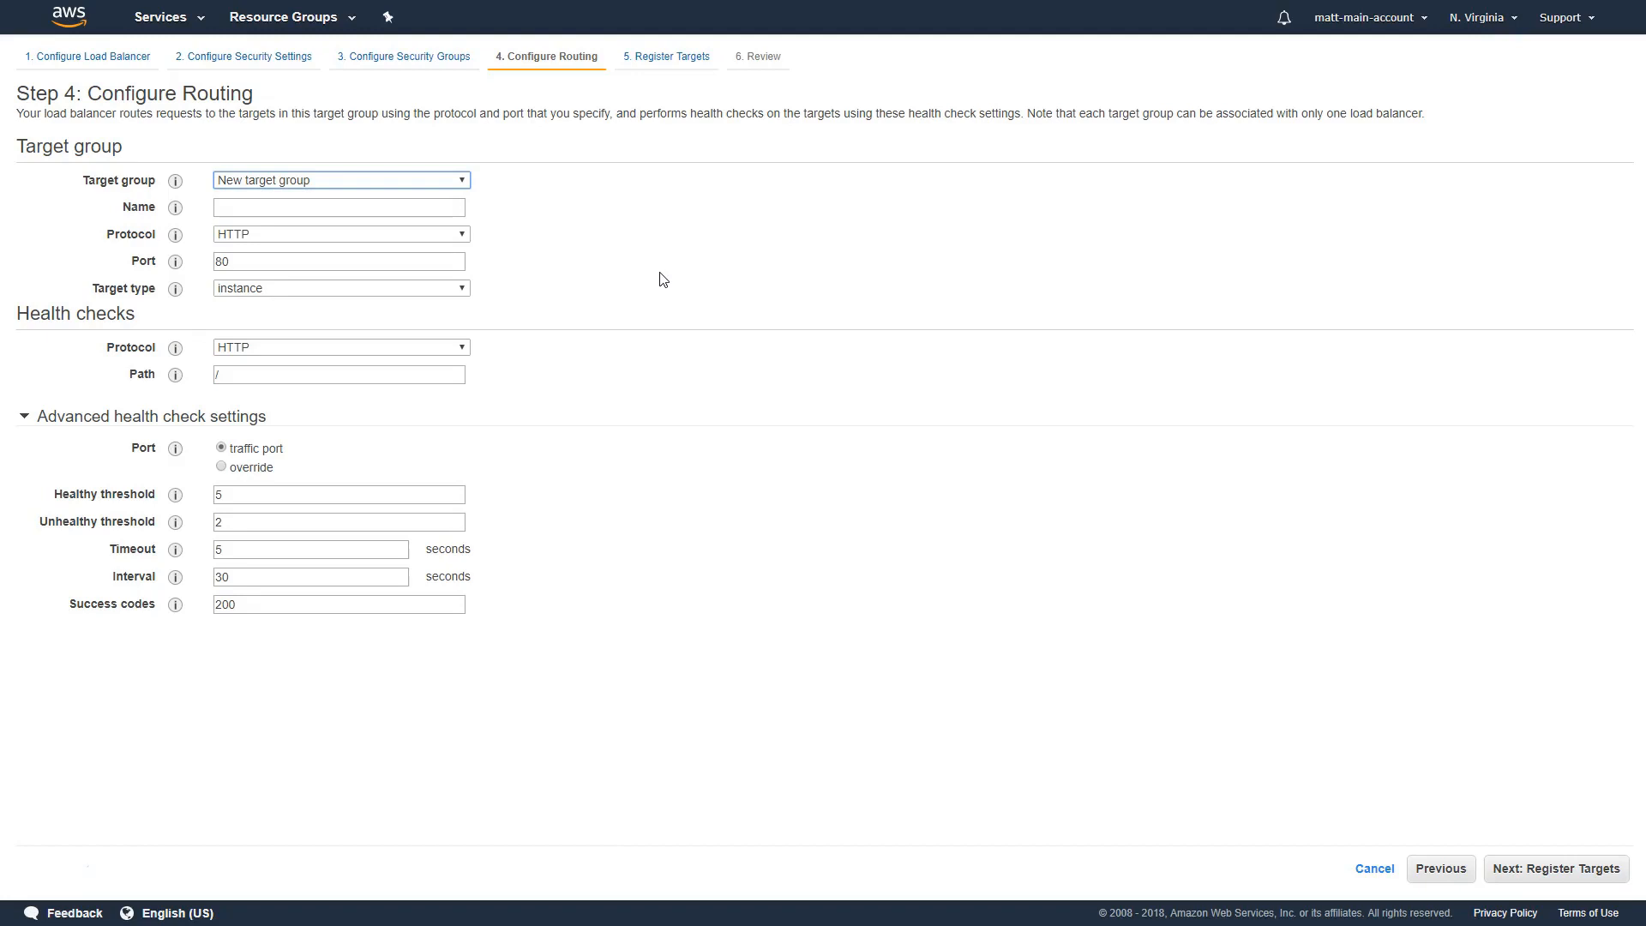
Route the load balancer to the existing target group example-target-group and collapse the advanced health check settings
left_click(390, 190)
left_click(314, 210)
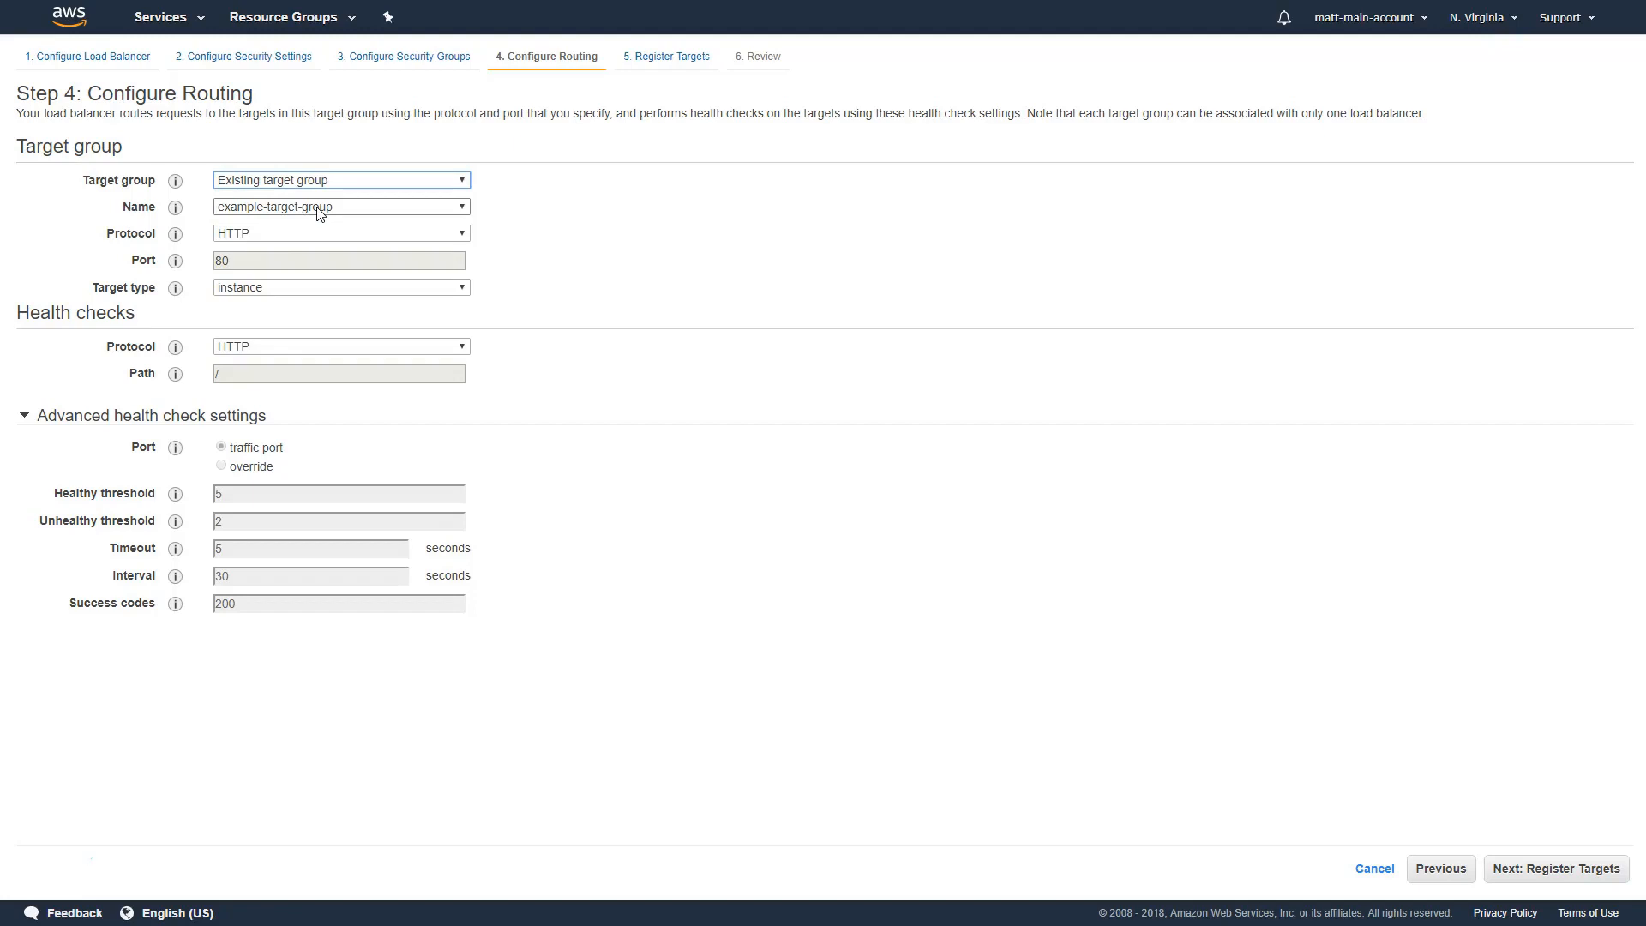
left_click(317, 210)
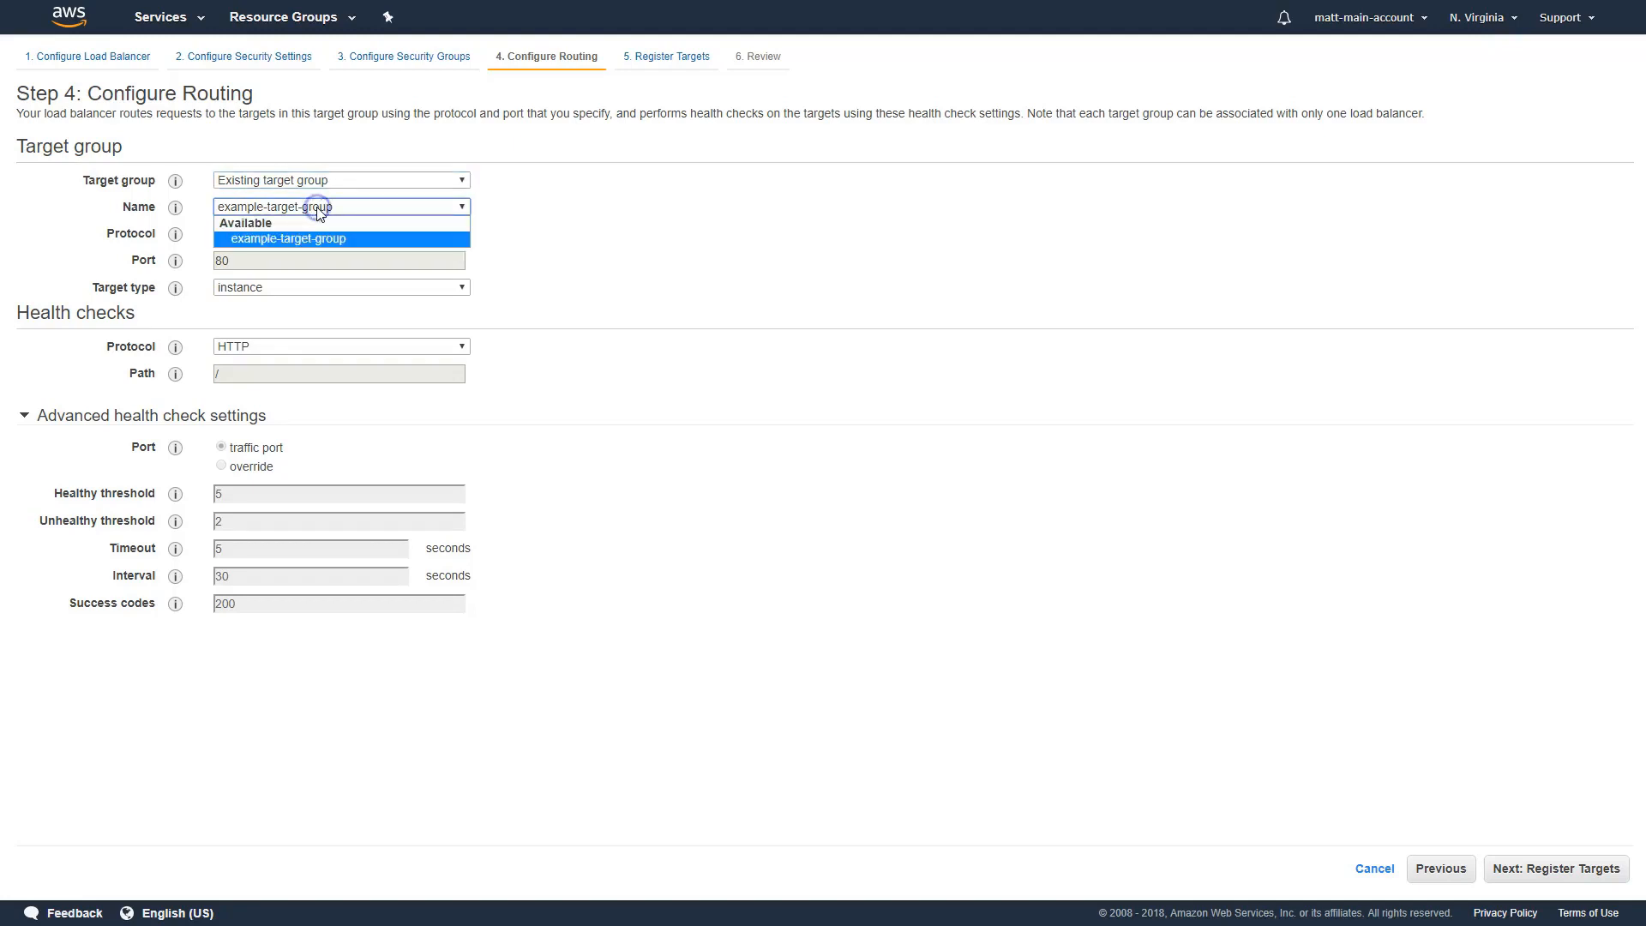
left_click(316, 208)
left_click(48, 864)
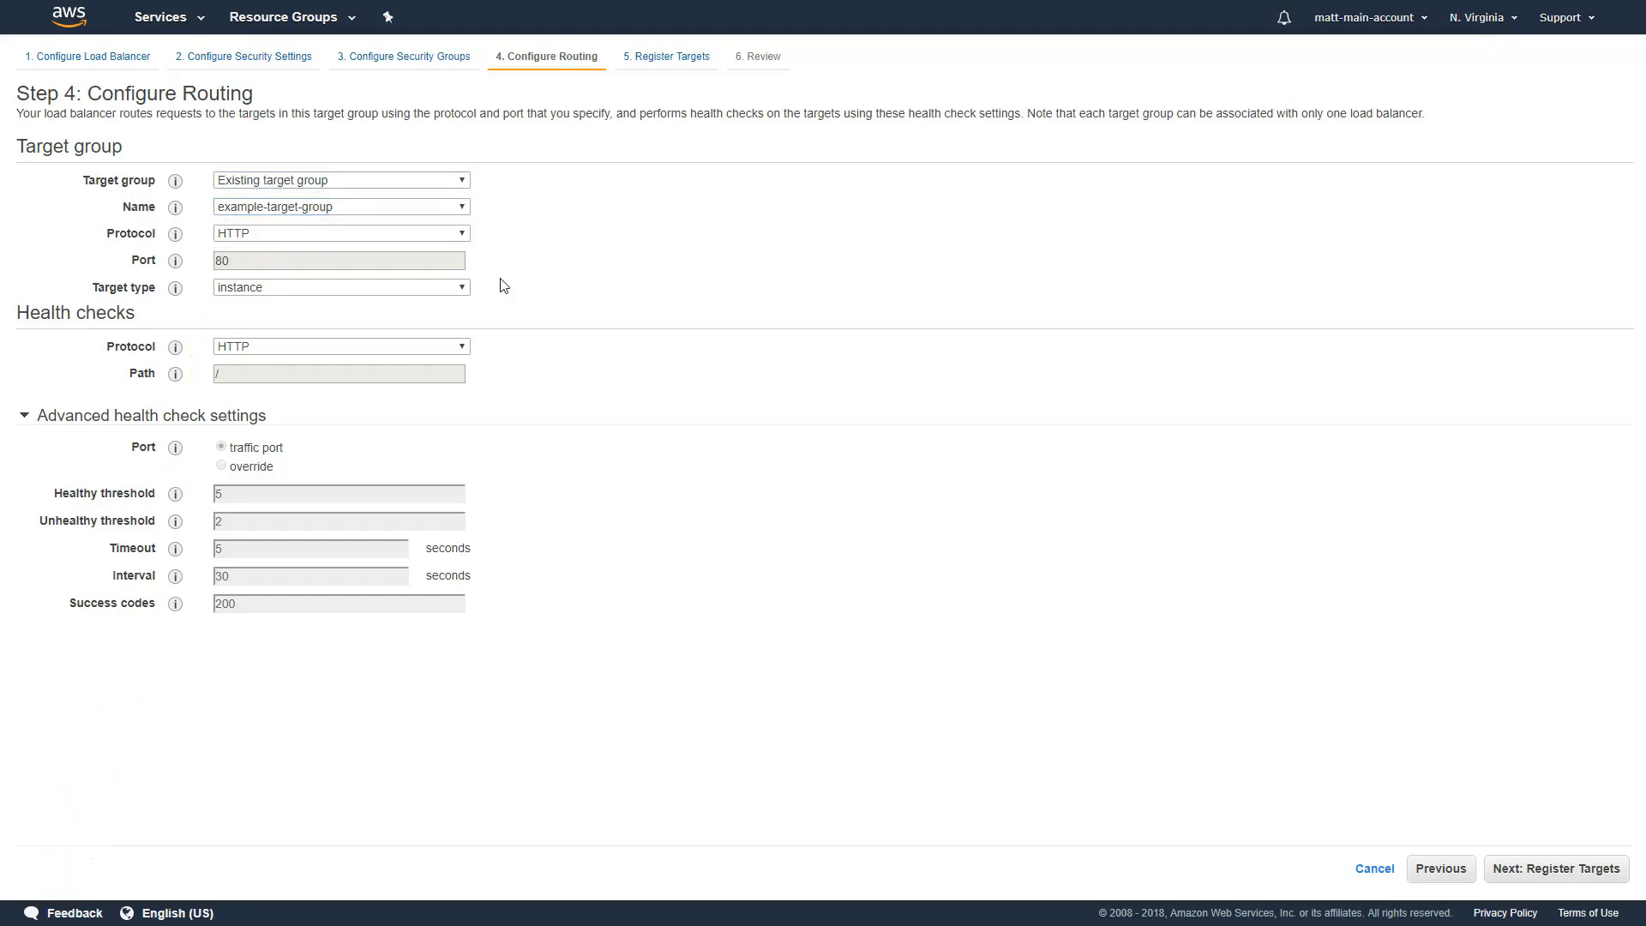
mouse_move(175, 288)
left_click(225, 417)
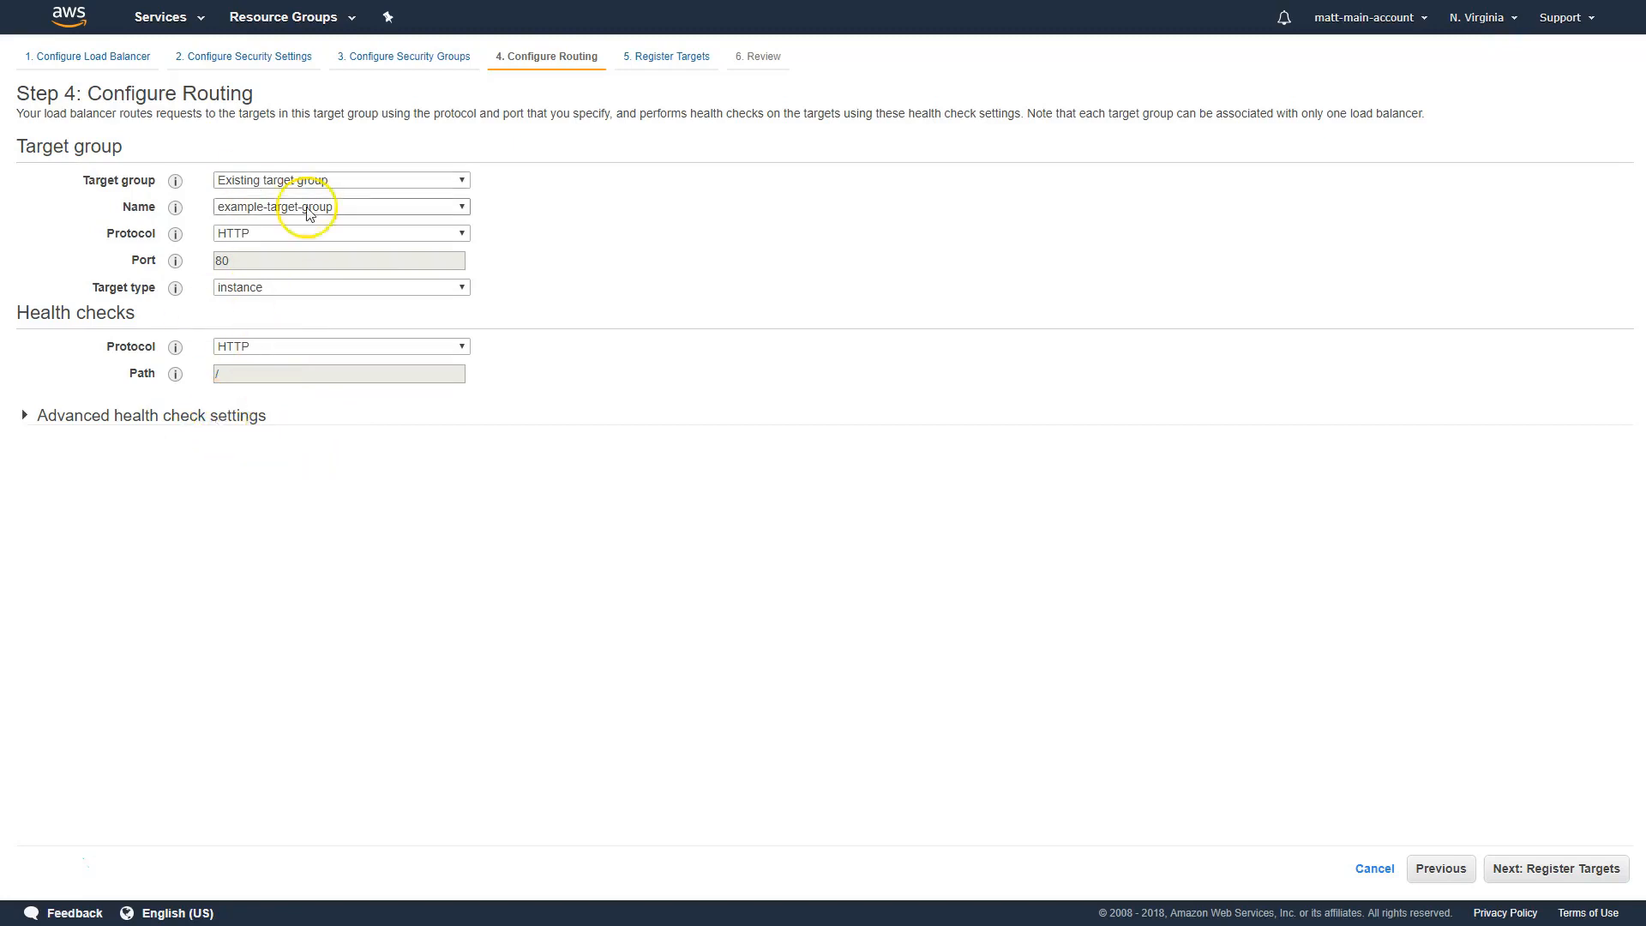
Proceed through target registration and review without changes, create the load balancer and close the creation status page
left_click(1572, 870)
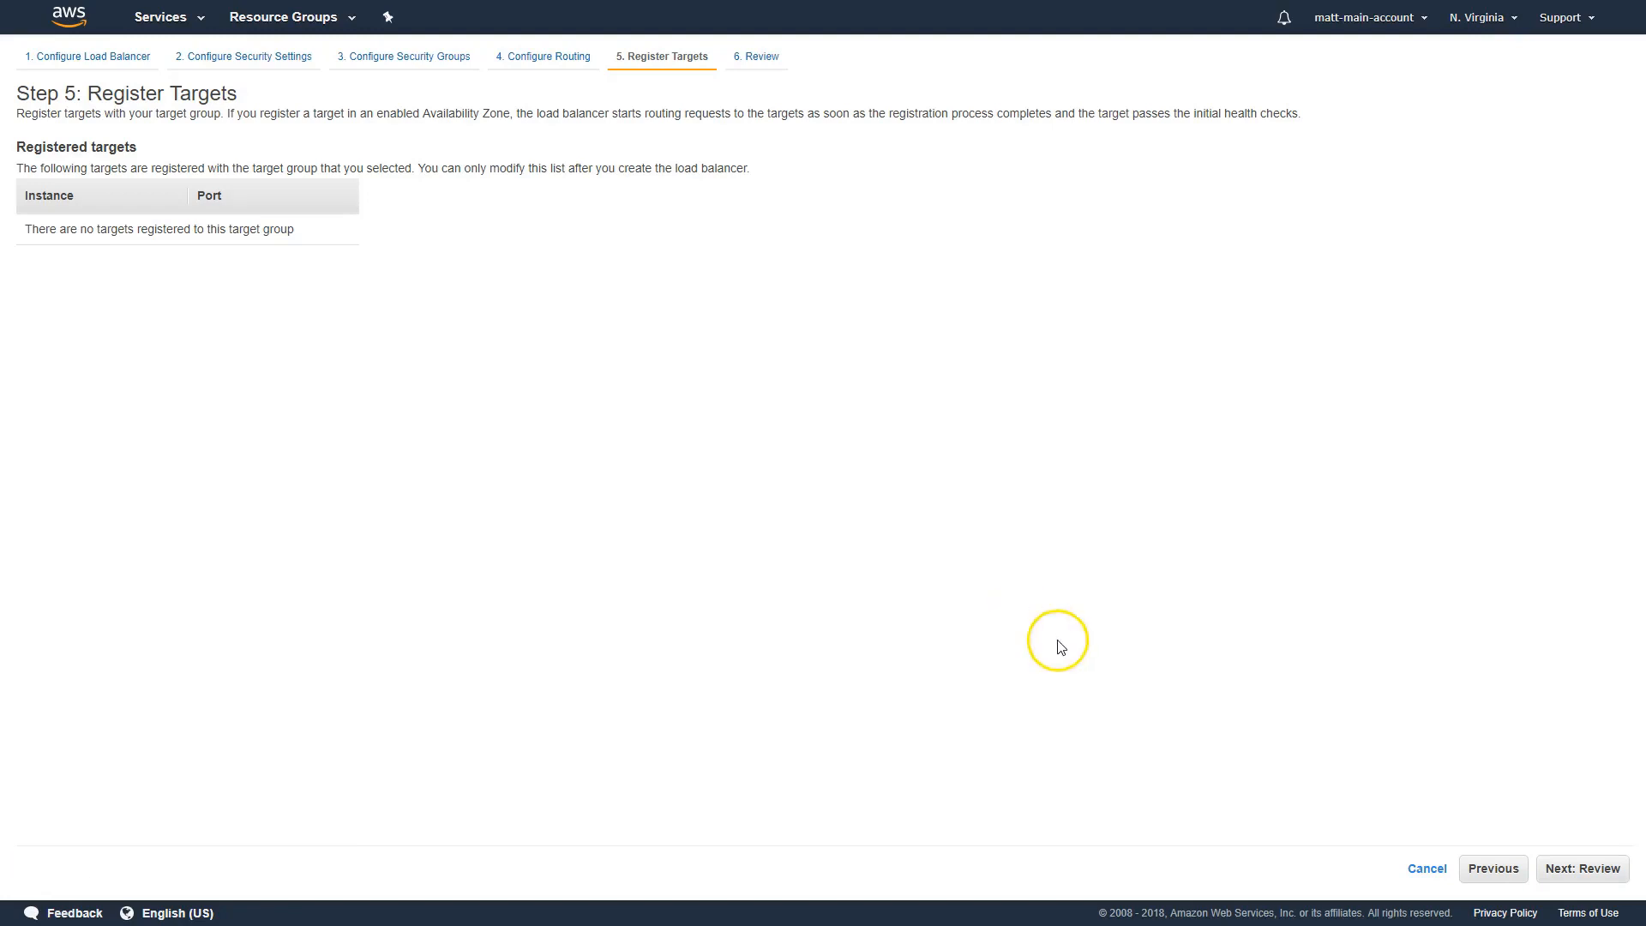
left_click(1583, 870)
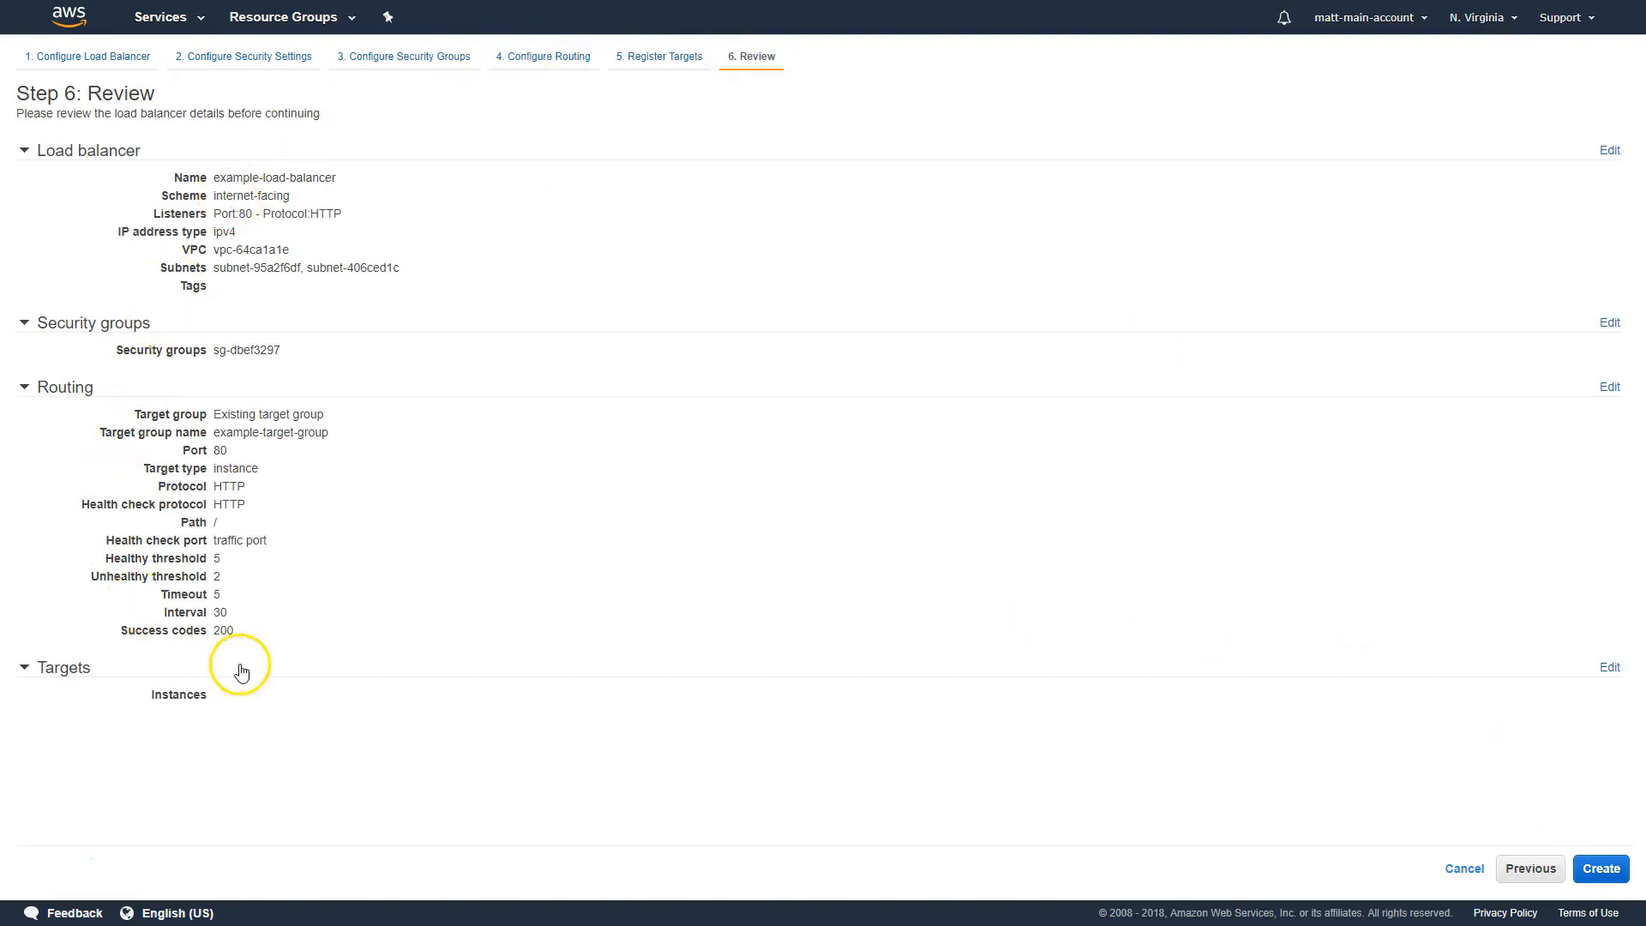
left_click(1615, 867)
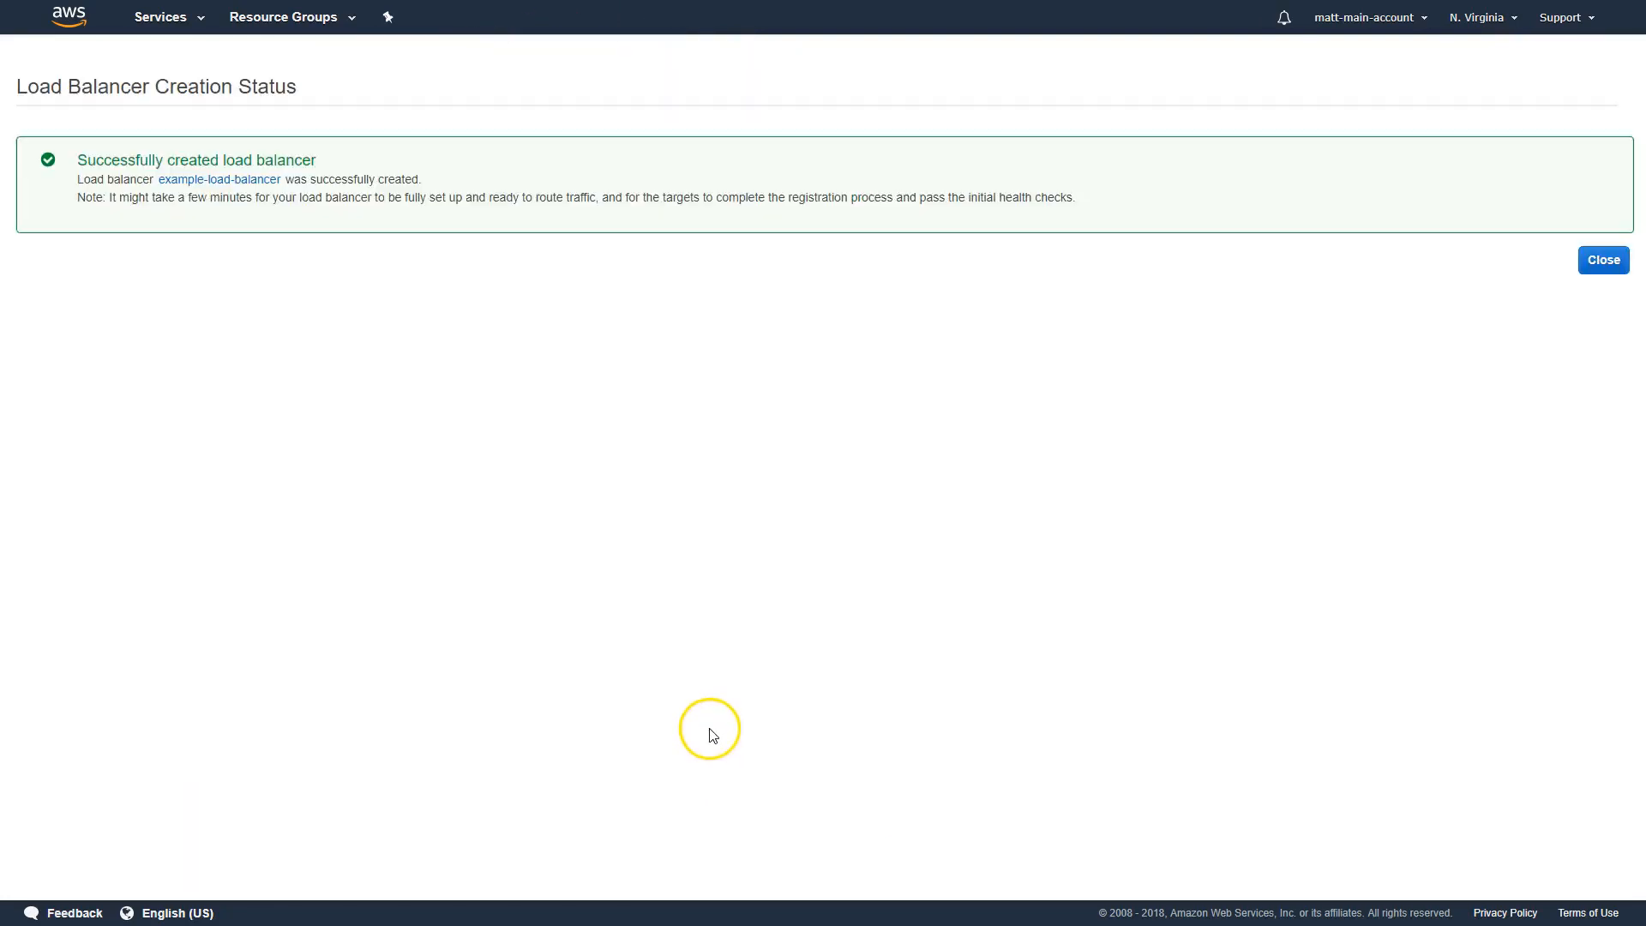
left_click(1580, 273)
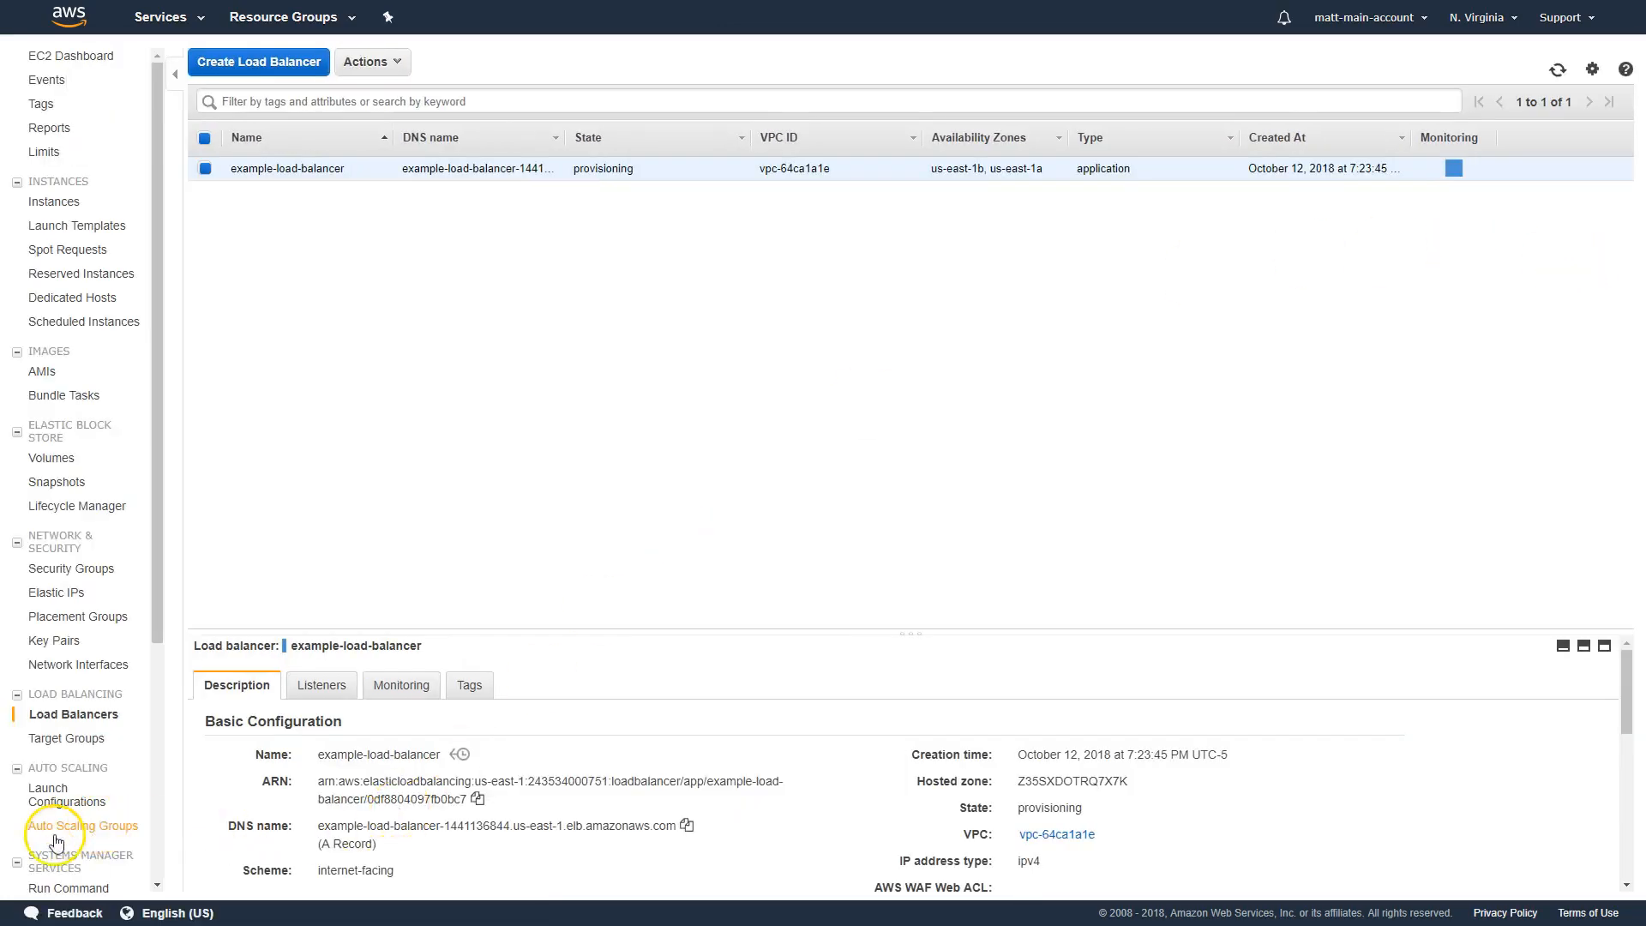
Inspect the description and listeners of example-load-balancer, and open the target group that its HTTP : 80 listener forwards to
left_click(246, 563)
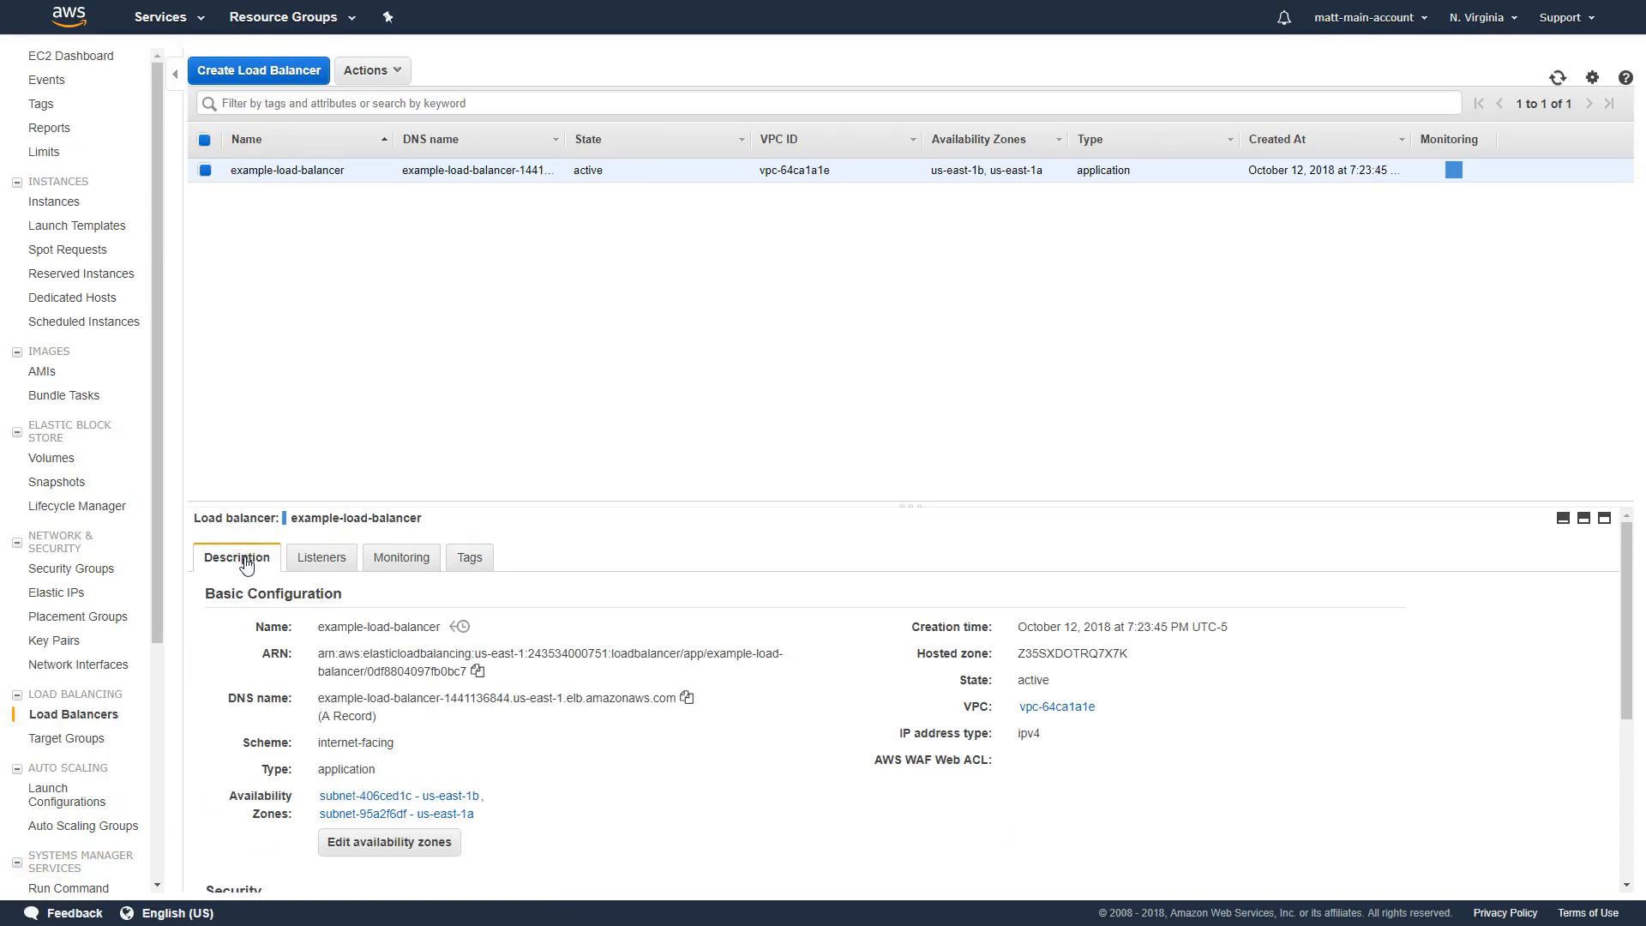
left_click(296, 569)
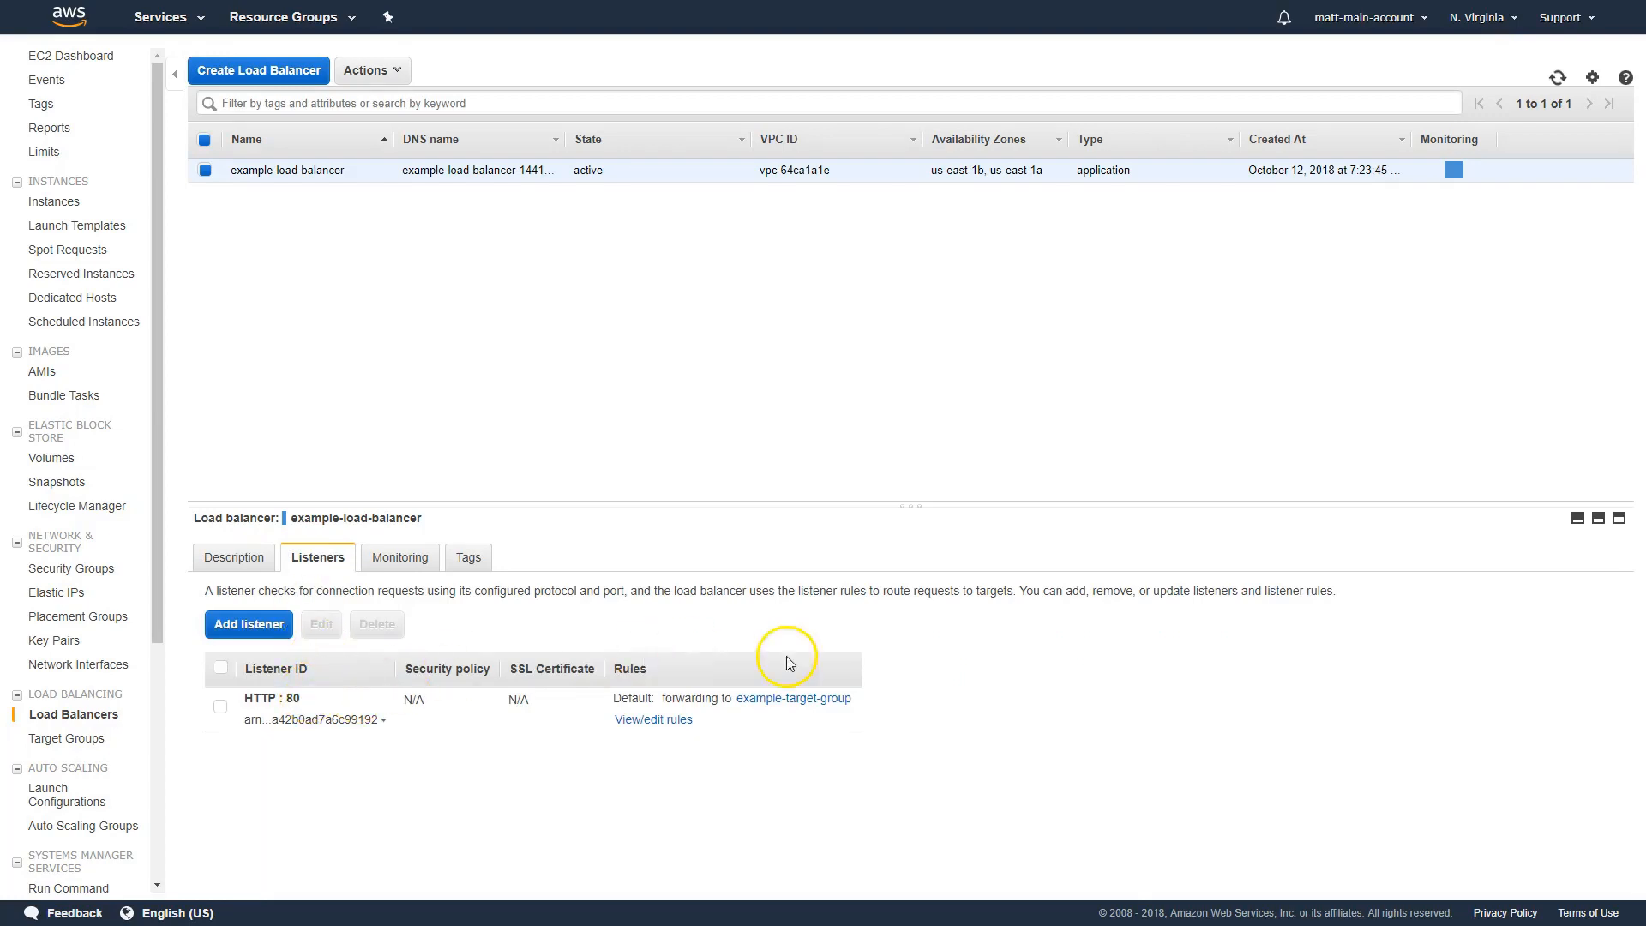
left_click(836, 707)
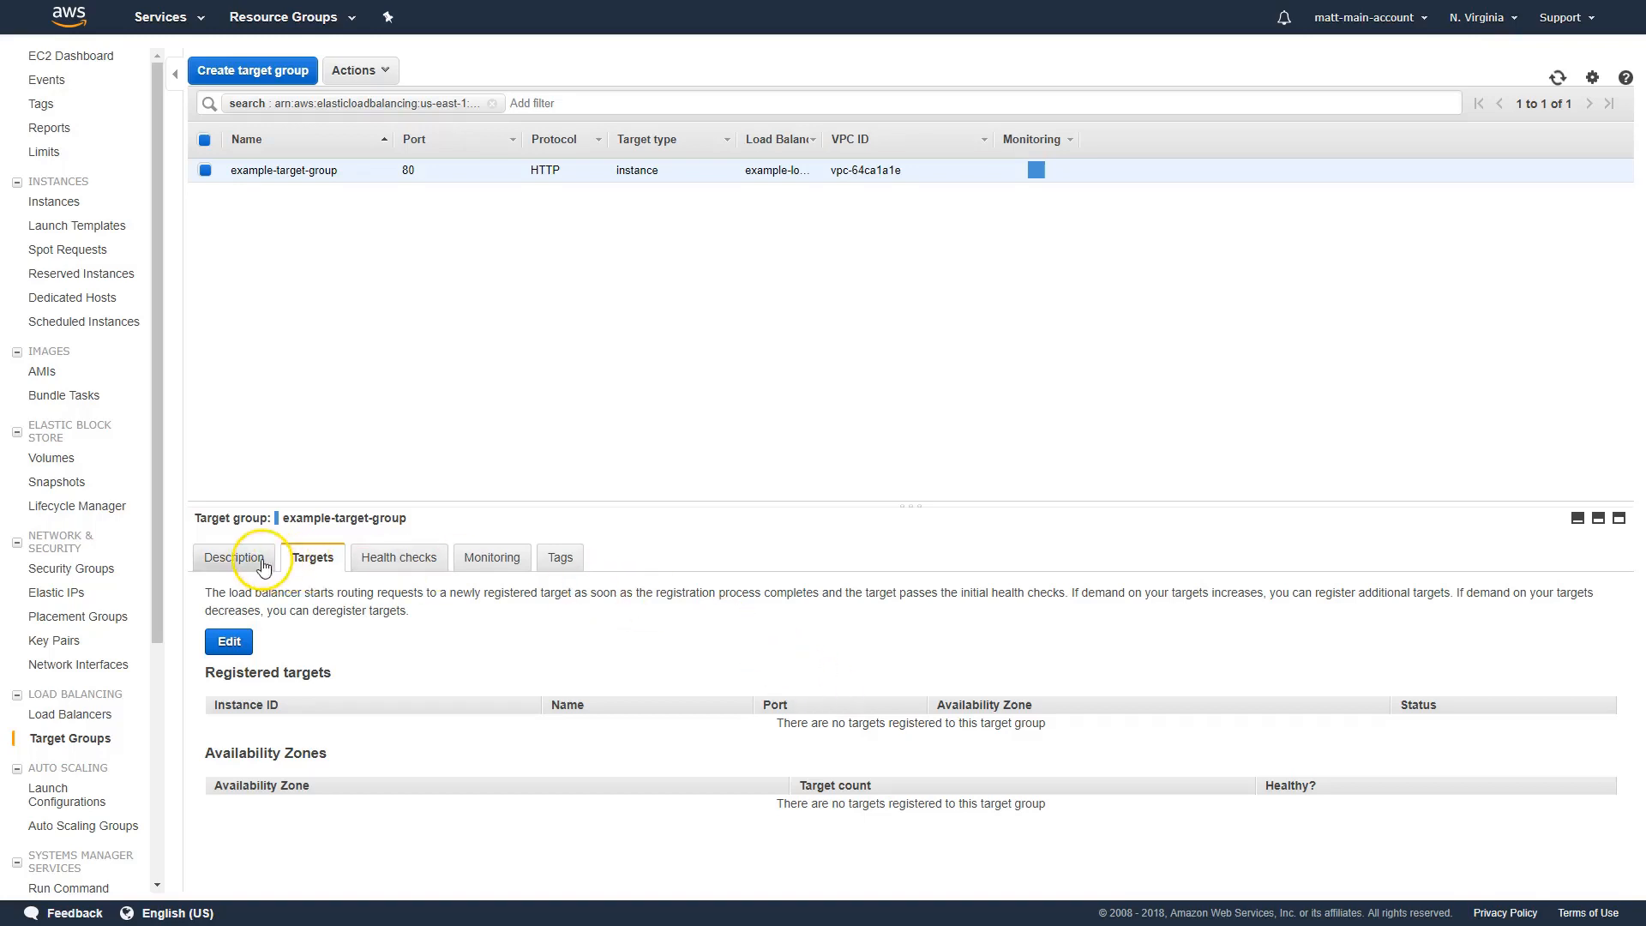
Register the two example-asg instances with example-target-group on port 80 and save the targets
left_click(309, 556)
left_click(229, 641)
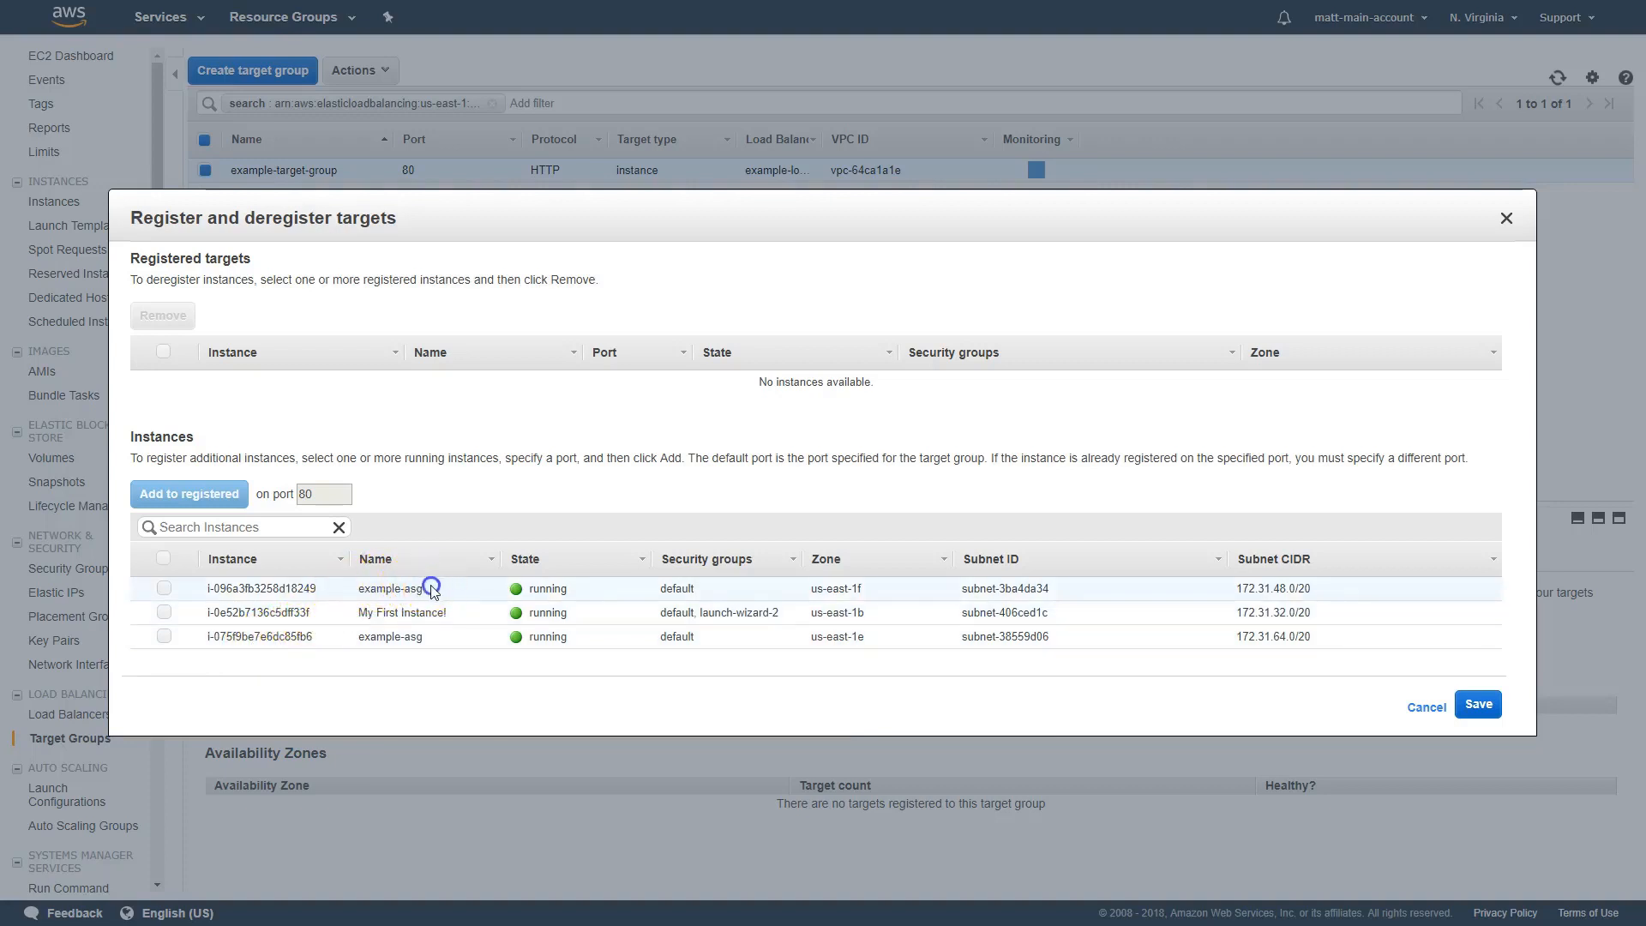
left_click_drag(425, 587, 355, 591)
left_click_drag(424, 636, 372, 639)
left_click(423, 641)
left_click(164, 636)
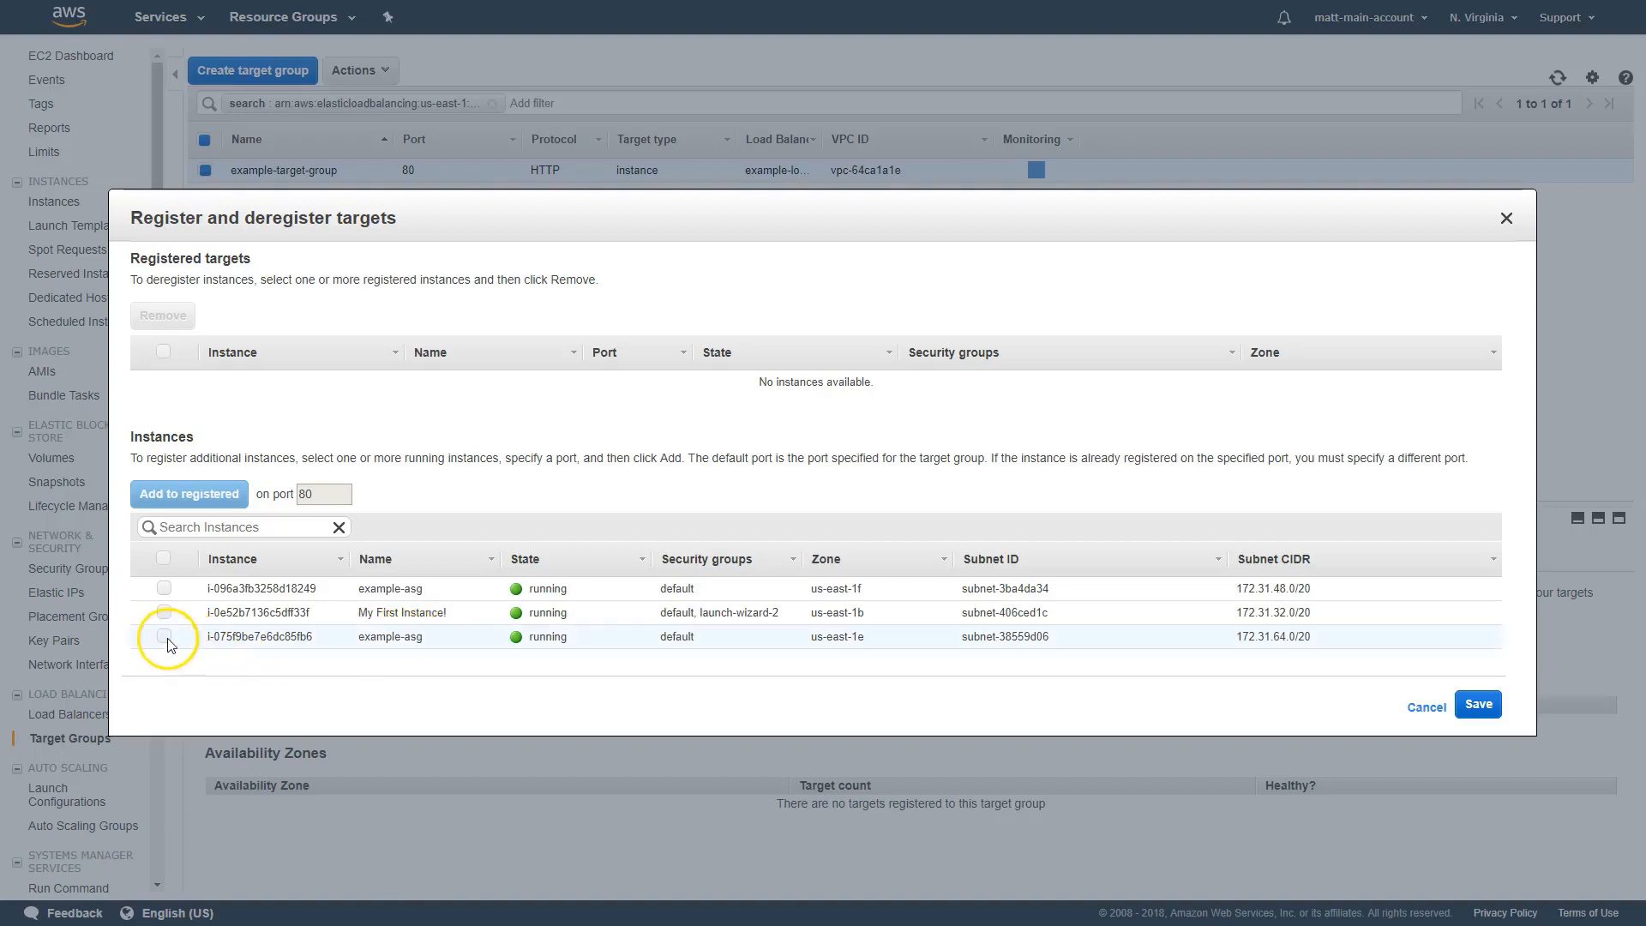
left_click(164, 588)
left_click(187, 496)
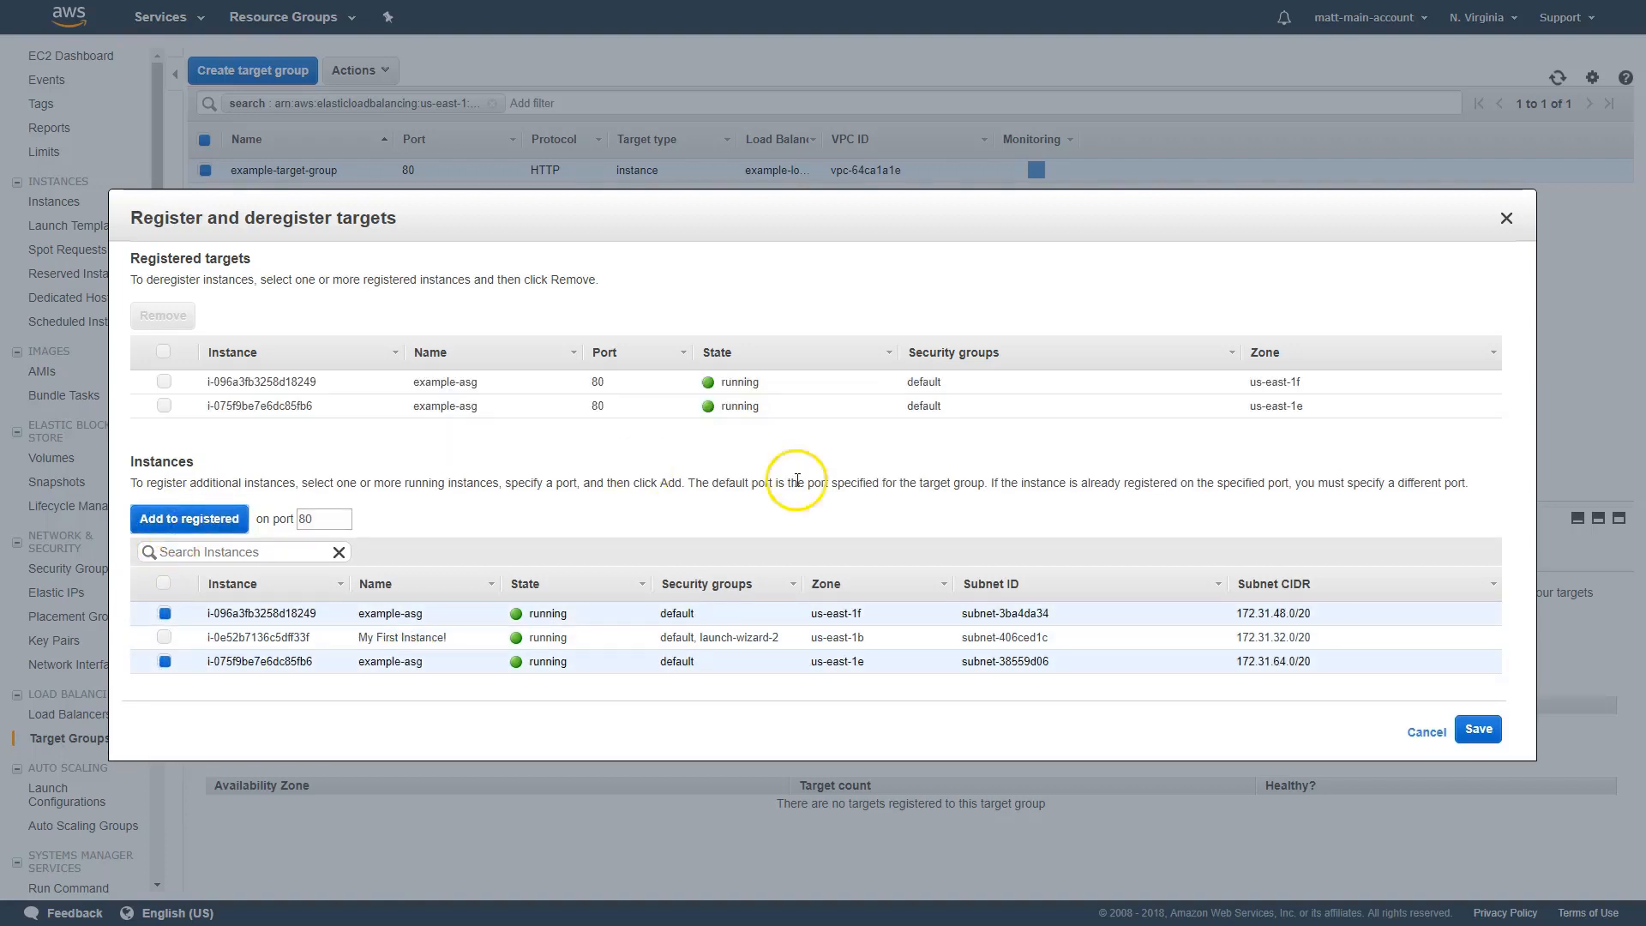
left_click(1480, 729)
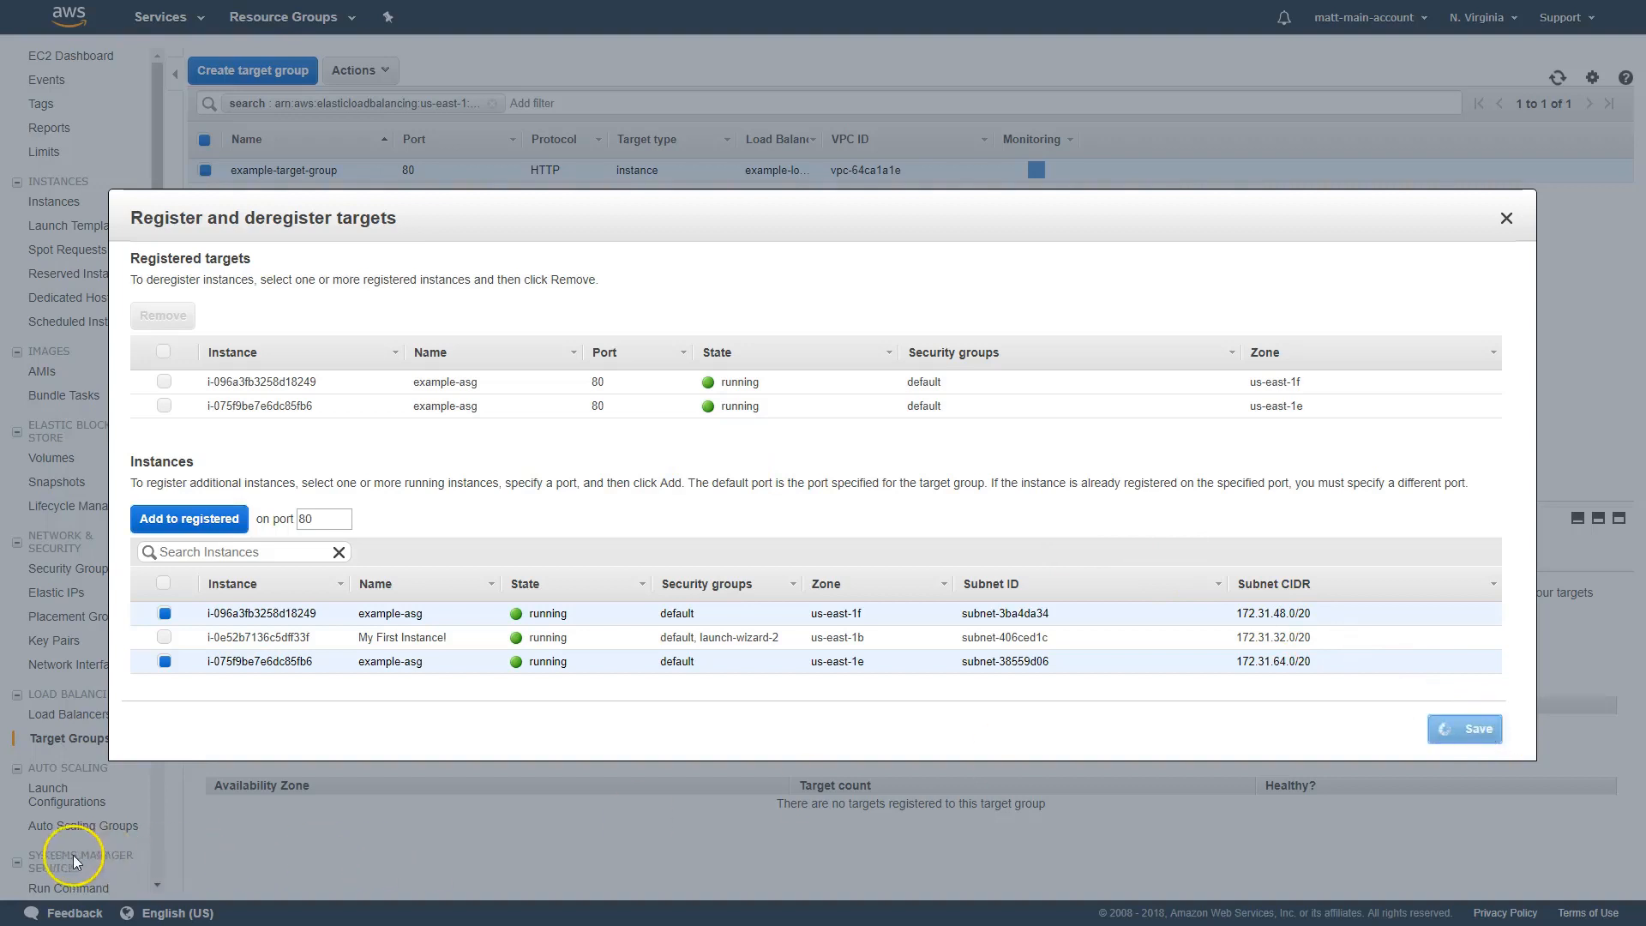